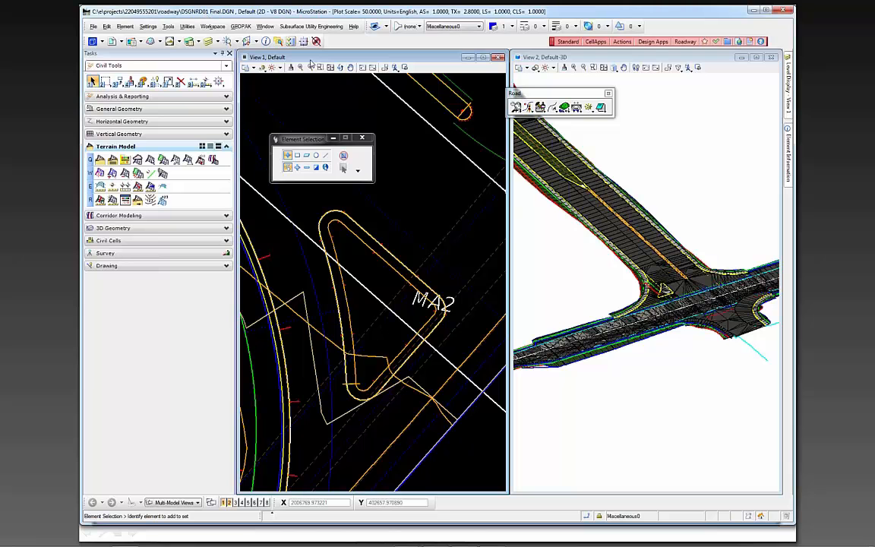
# Examine the triangular traffic island and curb return at the intersection in both the plan and 3D views
pyautogui.scroll(-10, 427, 224)
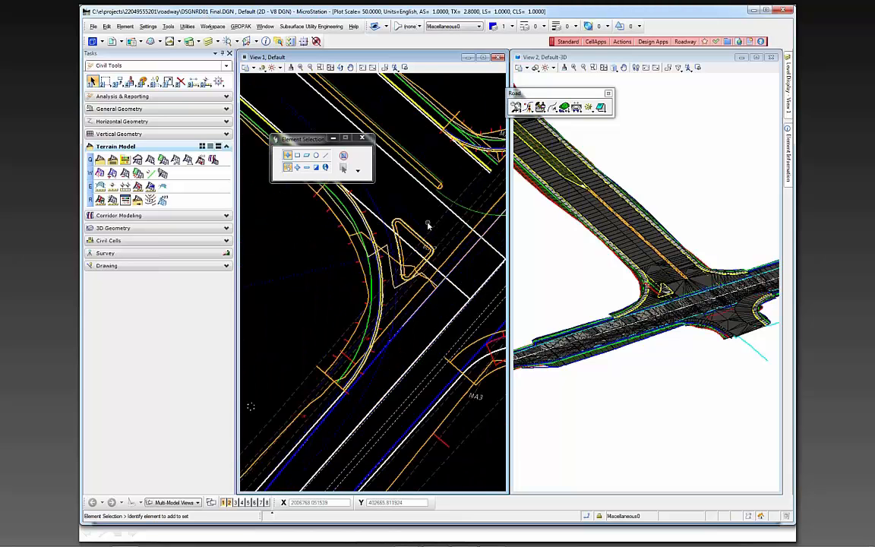
pyautogui.moveTo(435, 243); pyautogui.dragTo(417, 290, button='middle')
pyautogui.click(585, 286)
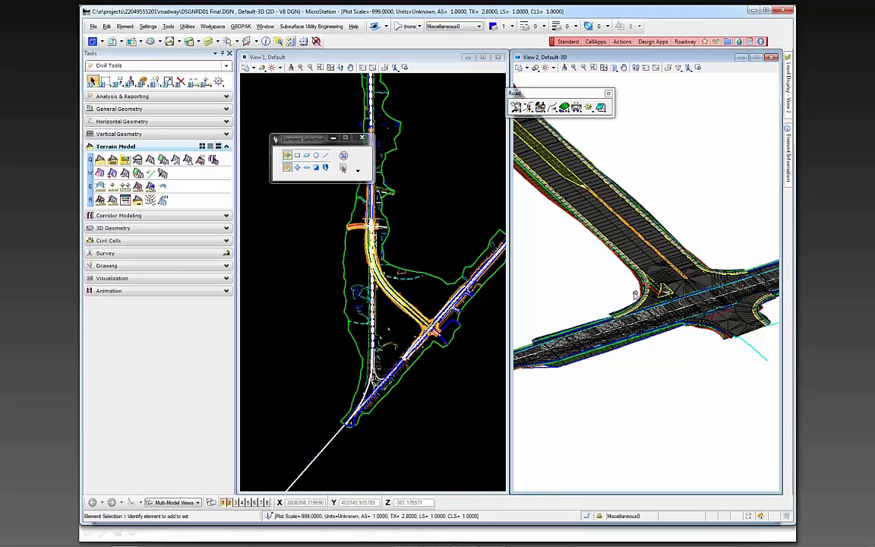
pyautogui.scroll(1, 641, 291)
pyautogui.scroll(2, 642, 288)
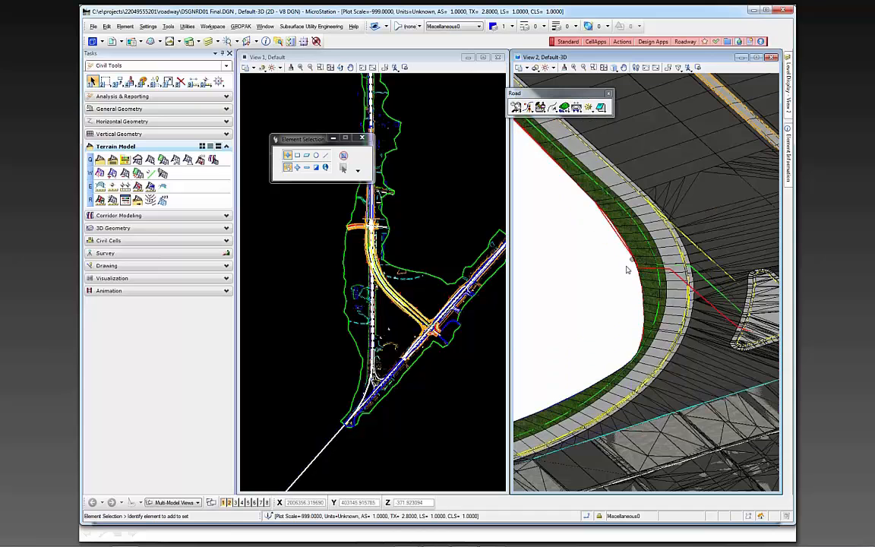
pyautogui.scroll(-1, 592, 287)
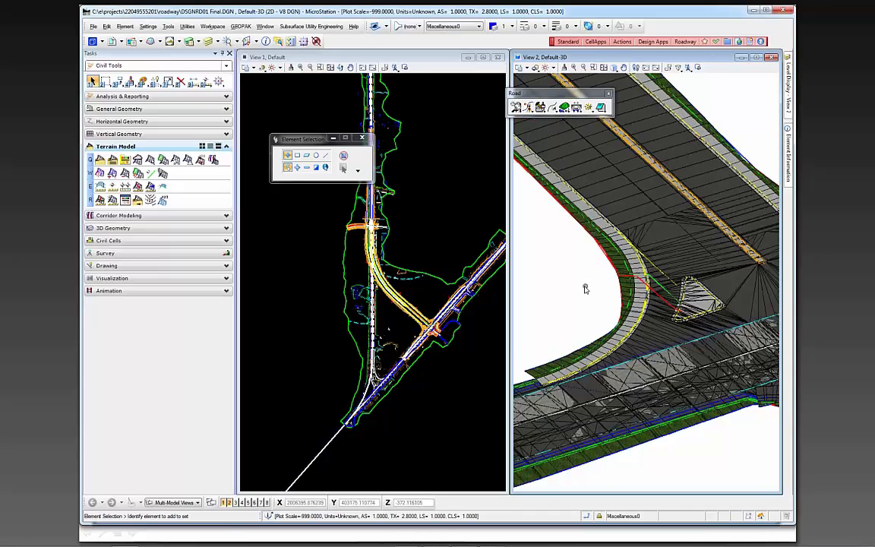
pyautogui.moveTo(562, 273); pyautogui.dragTo(559, 283, button='middle')
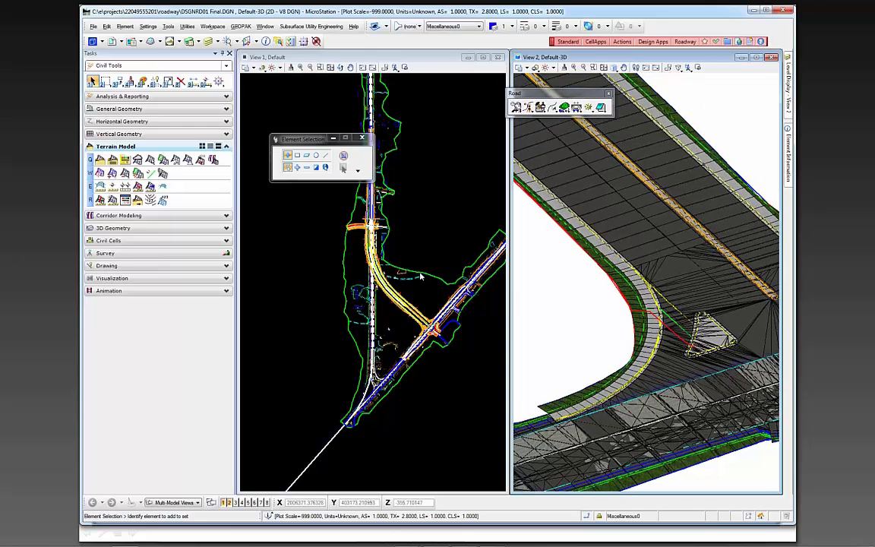
pyautogui.scroll(-1, 416, 294)
pyautogui.scroll(1, 420, 295)
pyautogui.scroll(1, 418, 296)
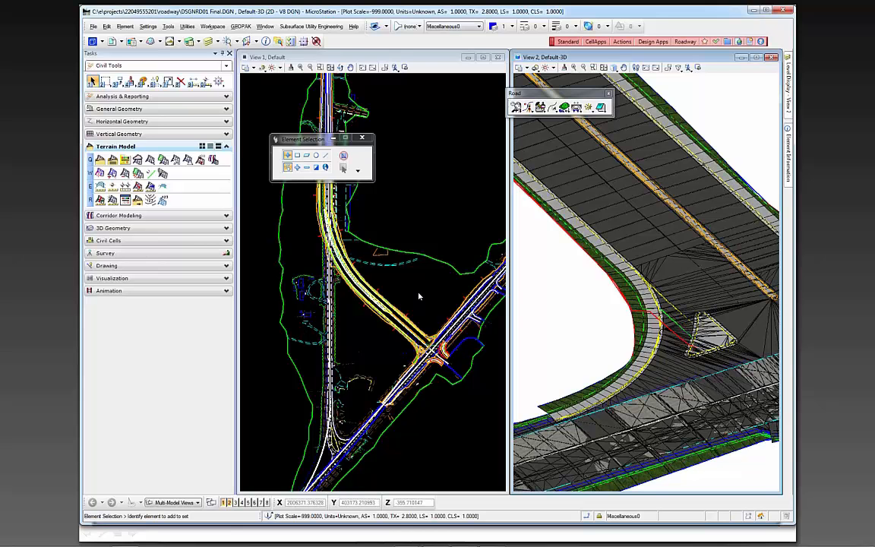
# Select the SR61 centerline in the plan view and generate its horizontal geometry report
pyautogui.click(422, 287)
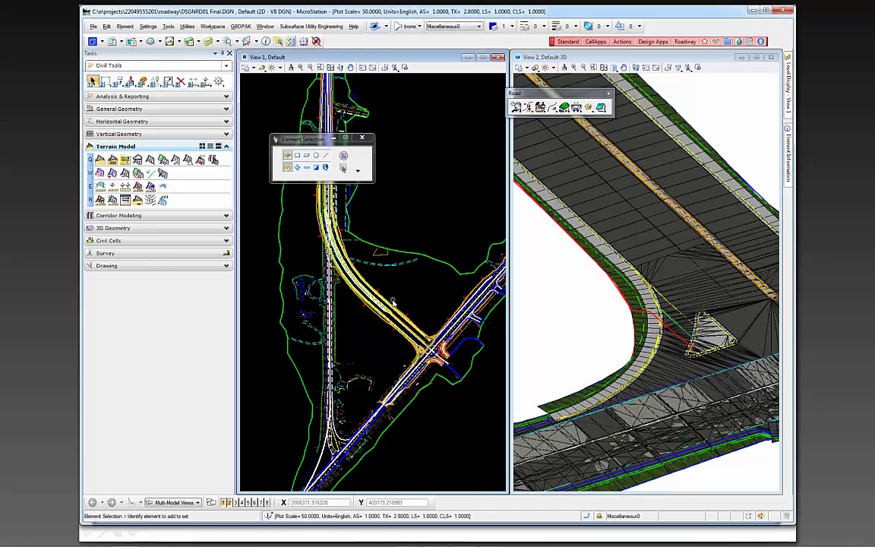
pyautogui.scroll(4, 387, 307)
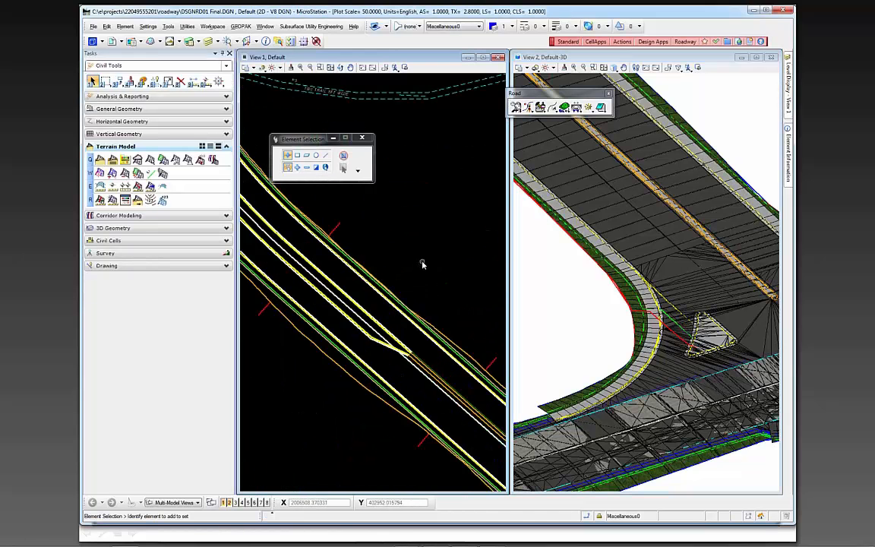
pyautogui.click(331, 295)
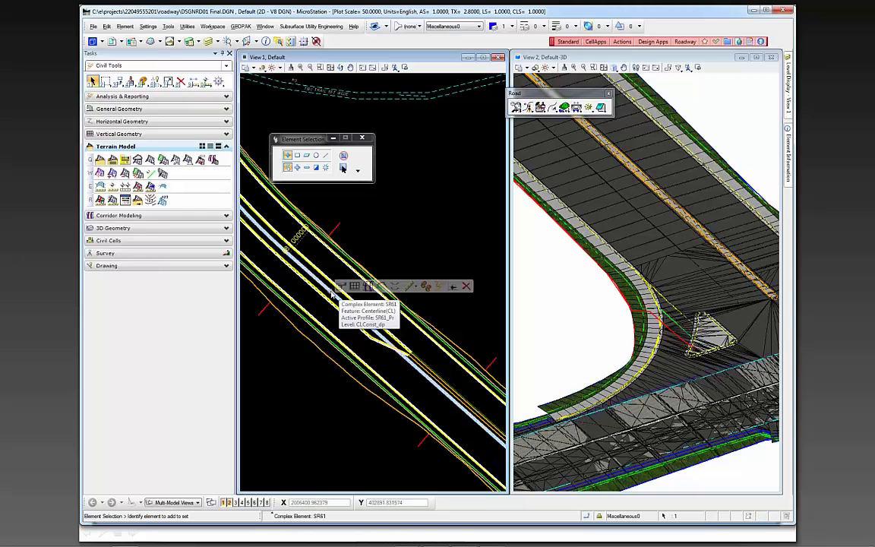
pyautogui.click(440, 287)
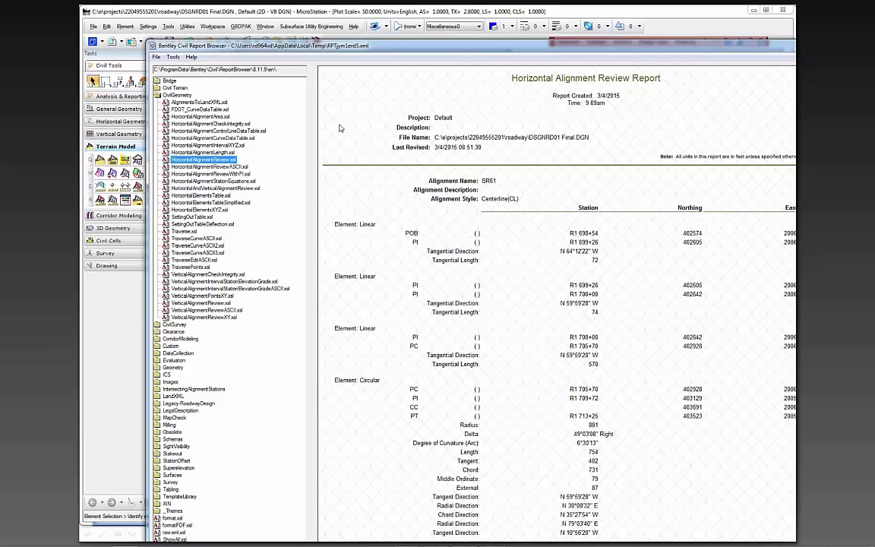
# Preview several CivilGeometry report formats, including HorizontalAlignmentIntervalXYZ, and switch the report to AlignmentsToLandXML
pyautogui.click(194, 167)
pyautogui.click(197, 161)
pyautogui.click(197, 153)
pyautogui.click(198, 146)
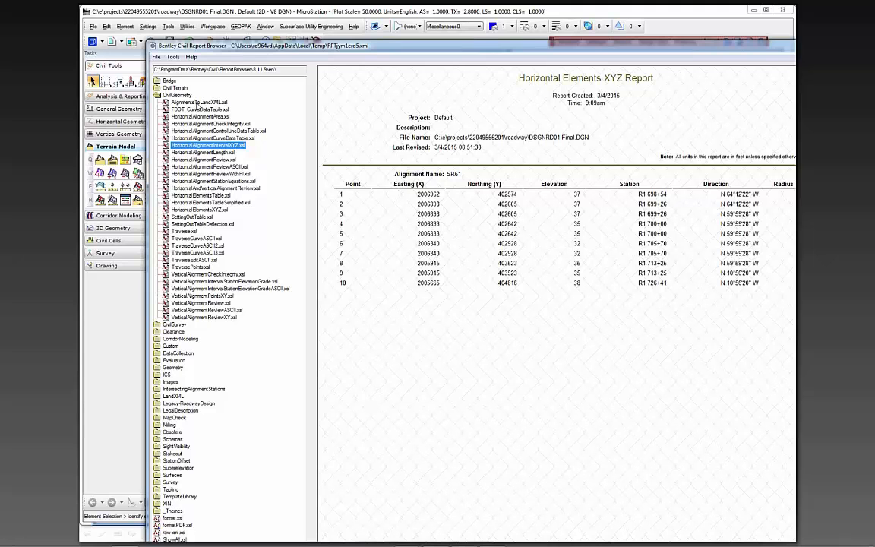
pyautogui.click(197, 103)
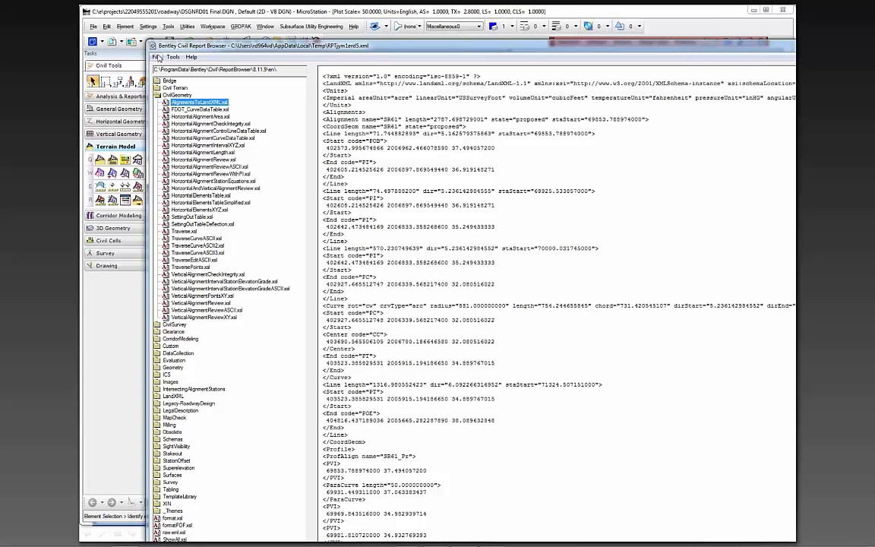
# Start saving the LandXML report to the 3DDeliverables folder and name the file AMG-ALGNSR61.XML
pyautogui.click(157, 58)
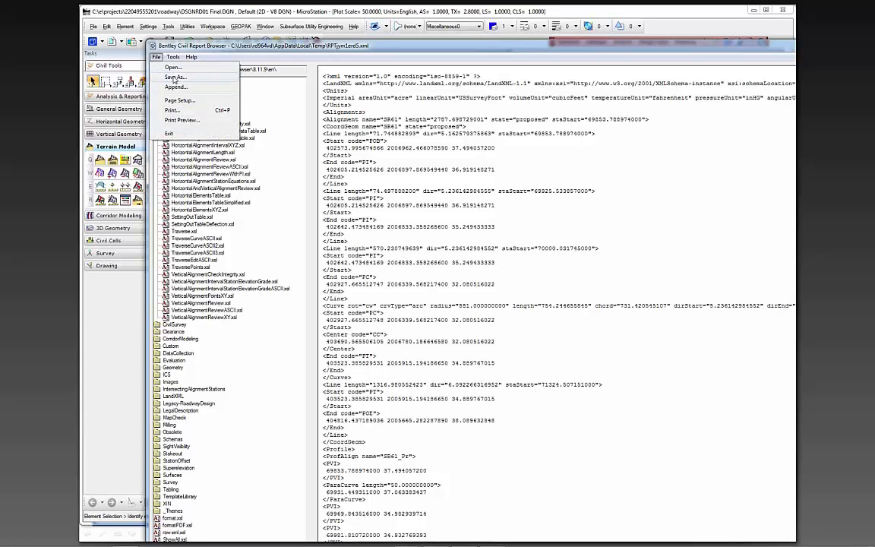
pyautogui.click(174, 78)
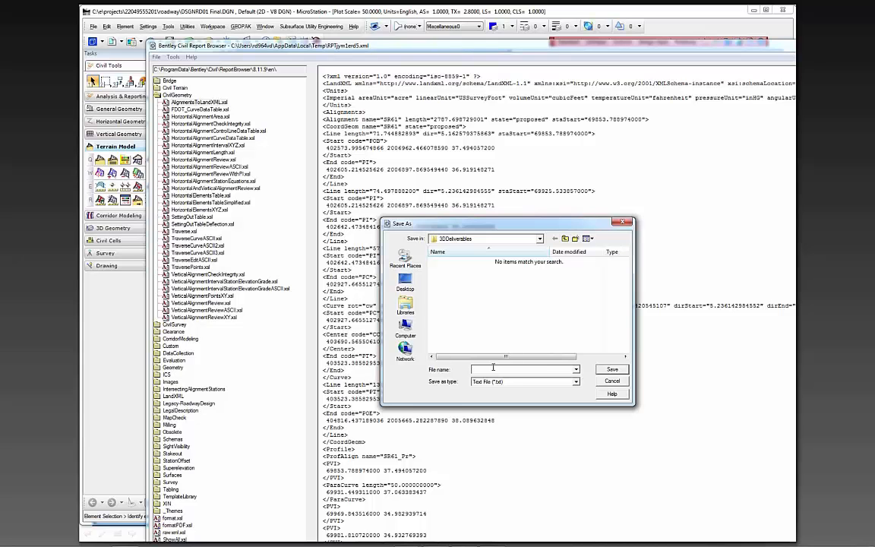
pyautogui.write('AM')
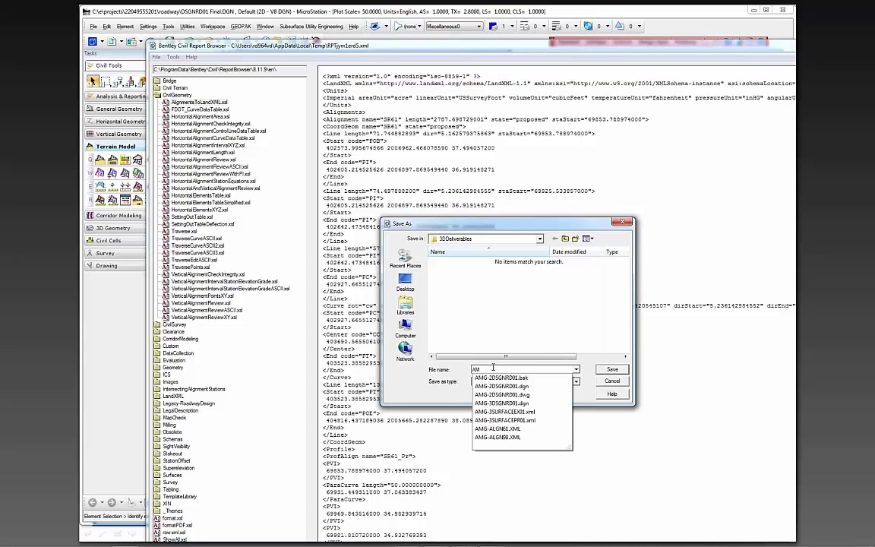
pyautogui.click(516, 430)
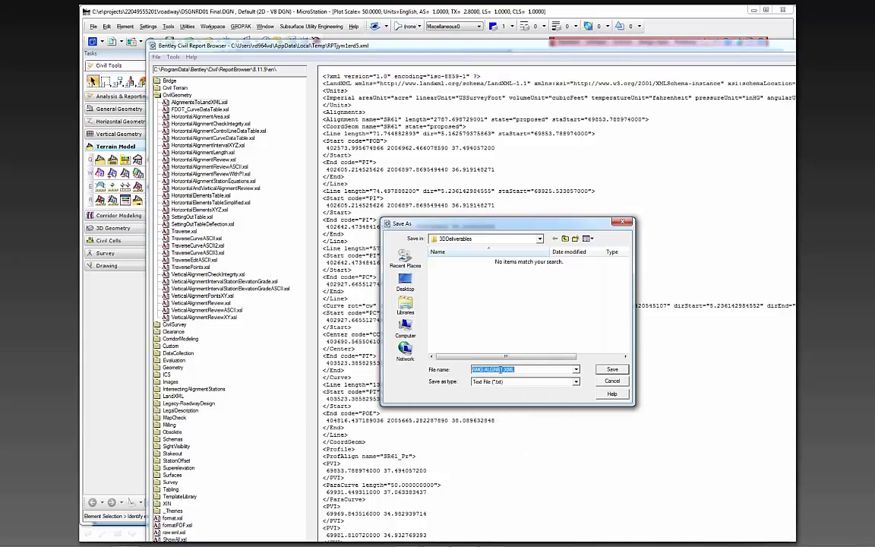
pyautogui.click(498, 369)
pyautogui.press('BackSpace')
pyautogui.write('SR')
# Keep Text File (*.txt) as the save type and save the report with its .XML extension
pyautogui.click(576, 381)
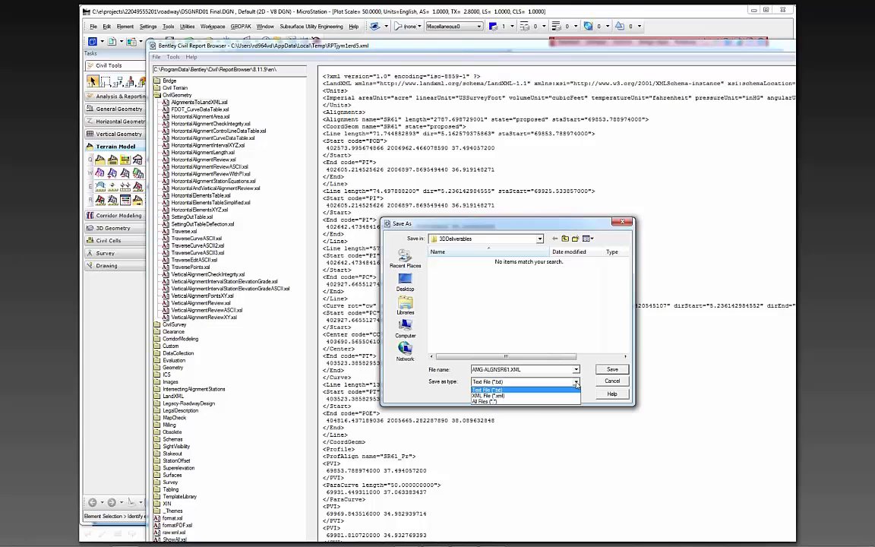
pyautogui.click(501, 392)
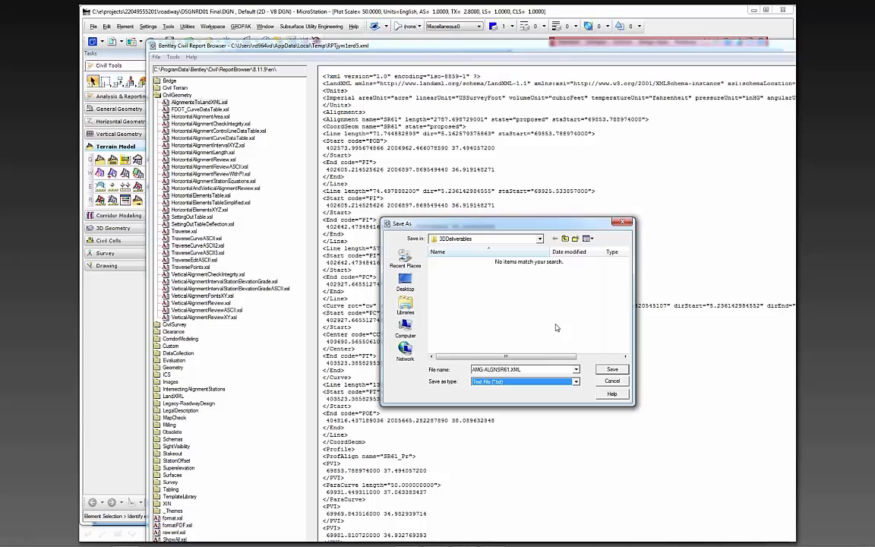
pyautogui.click(524, 369)
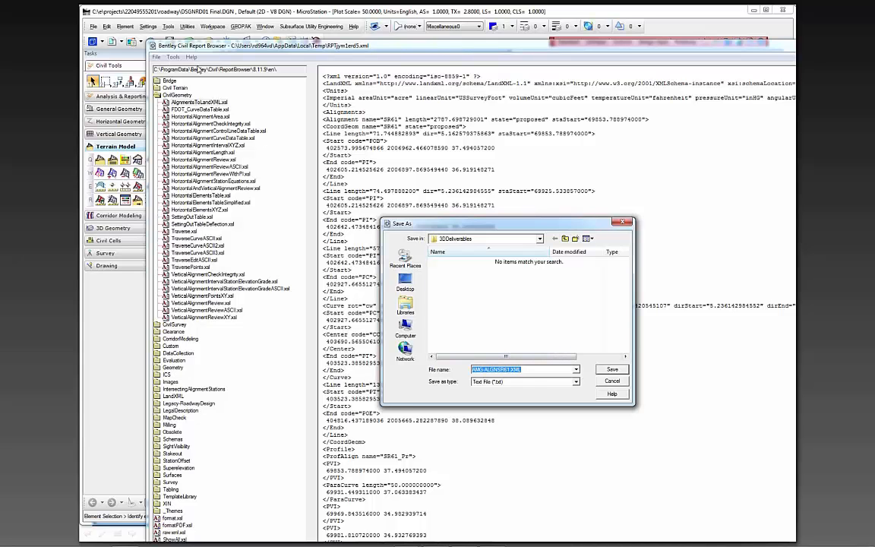
pyautogui.click(520, 382)
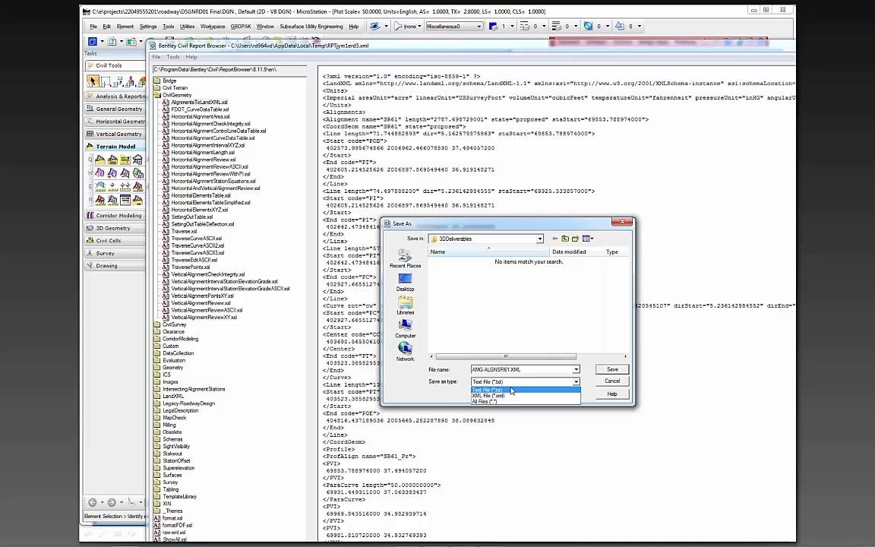
pyautogui.click(529, 371)
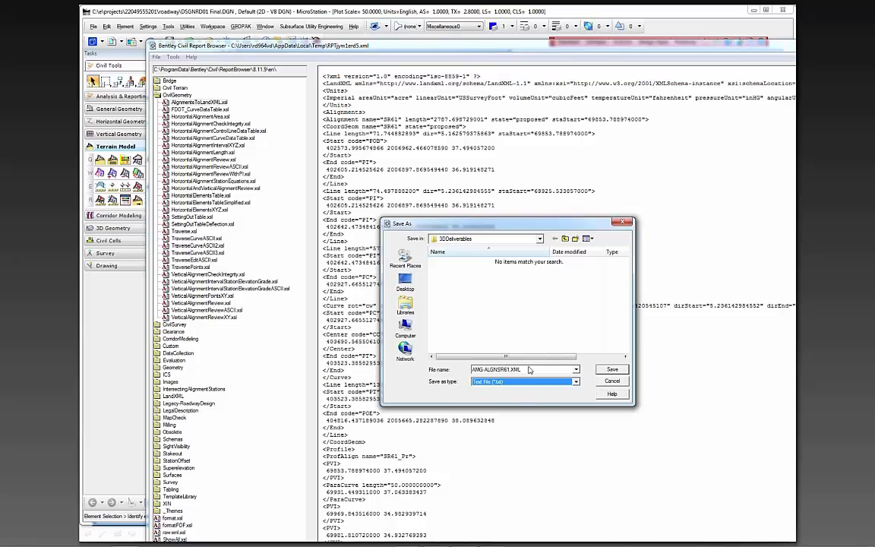
pyautogui.click(613, 370)
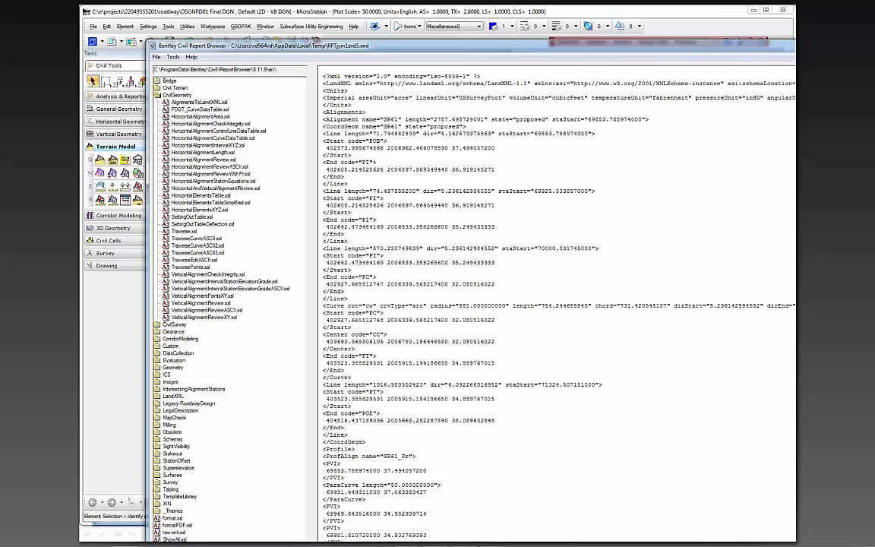
# Explore the current working directory and open the project's 3DDeliverables folder
pyautogui.click(568, 41)
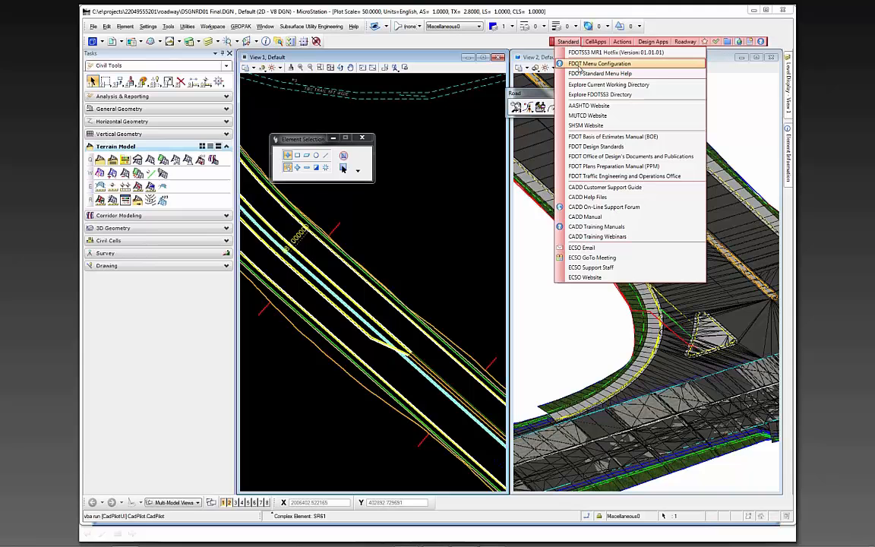
pyautogui.click(587, 86)
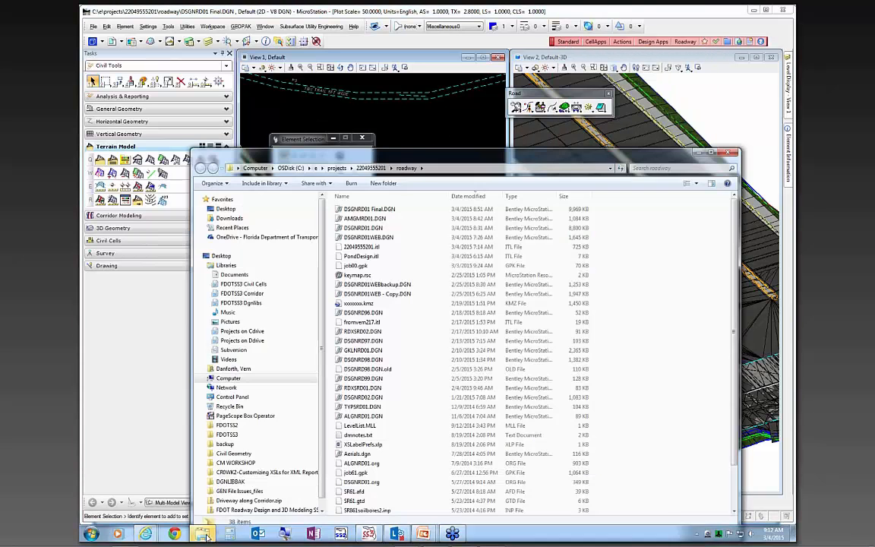
pyautogui.click(371, 168)
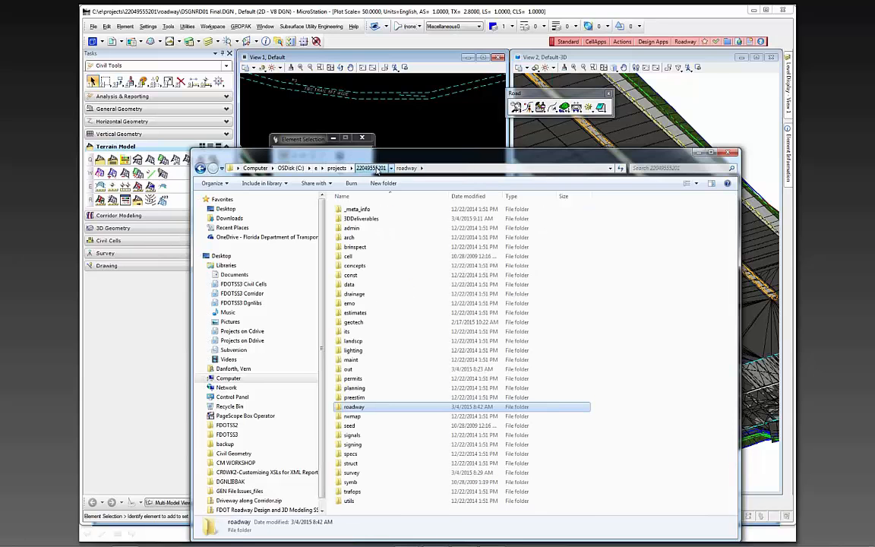
pyautogui.click(358, 219)
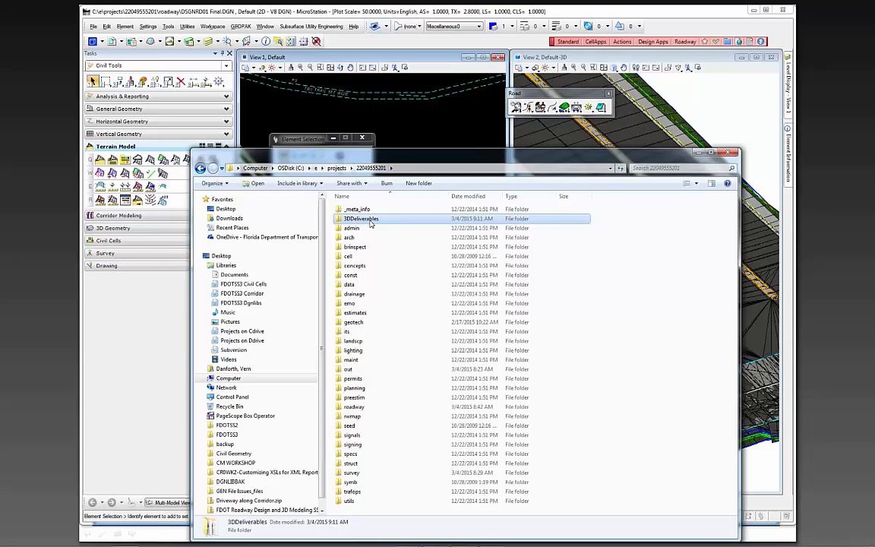
pyautogui.doubleClick(371, 220)
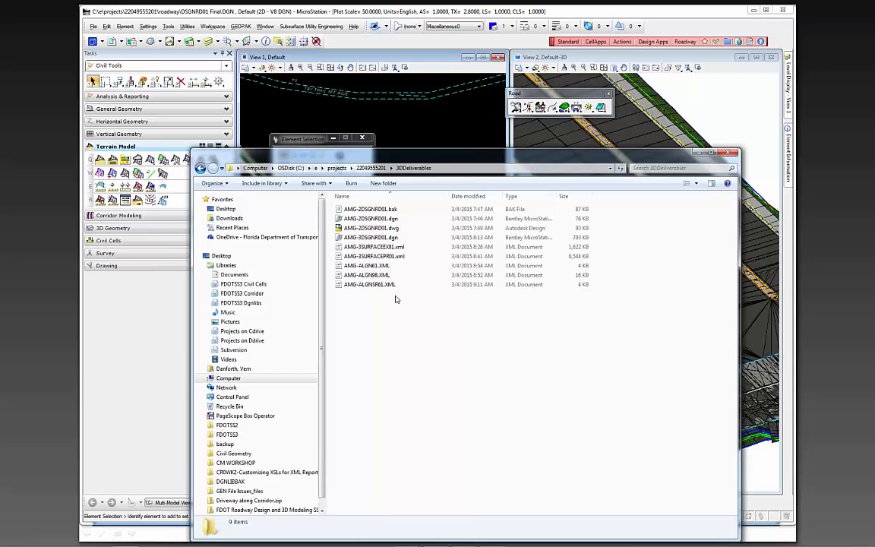
# Open AMG-ALGNSR61.XML in Notepad++ and close all the other open files
pyautogui.click(374, 286)
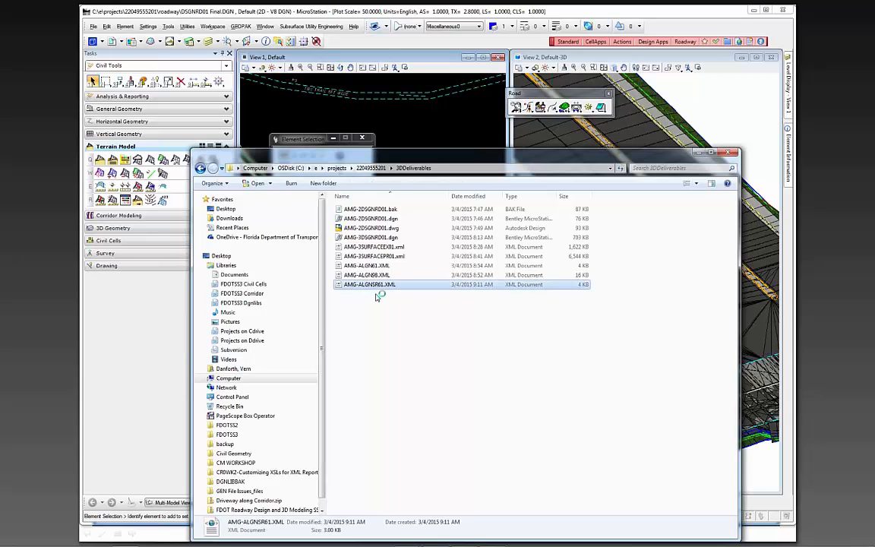
pyautogui.rightClick(381, 286)
pyautogui.click(413, 307)
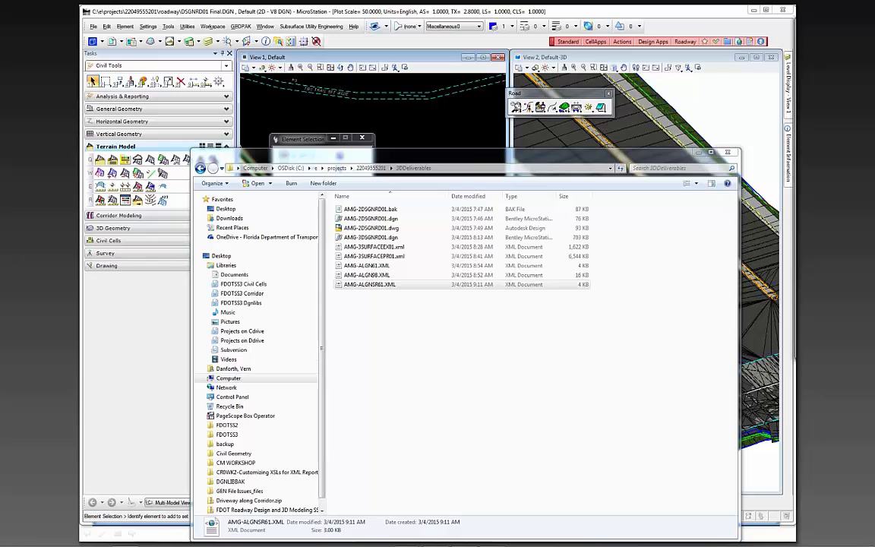
pyautogui.rightClick(558, 84)
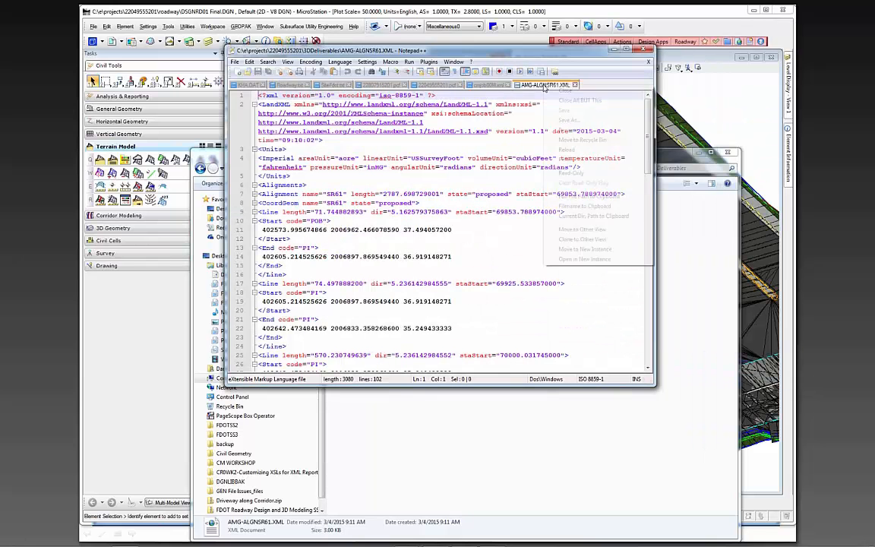
pyautogui.click(566, 101)
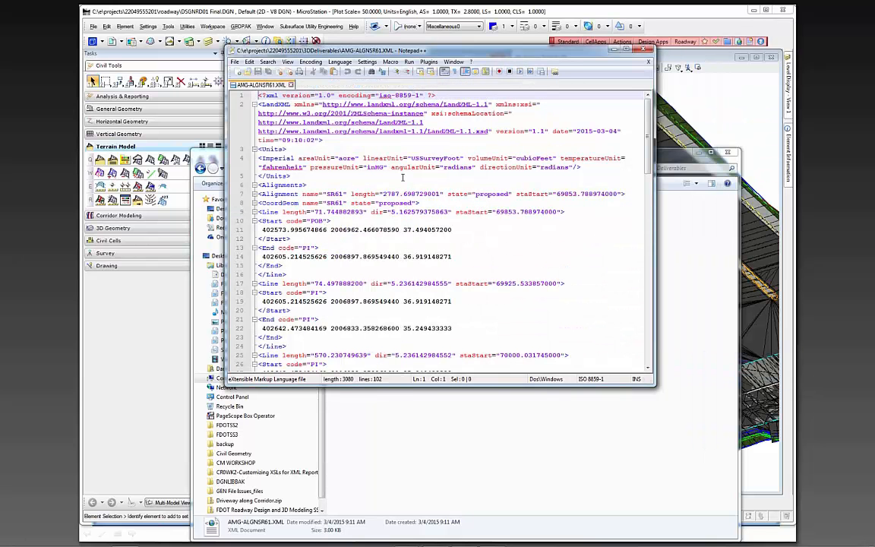
# Maximize the editor and examine the SR61 alignment geometry and profile data through the end of the XML file
pyautogui.scroll(-2, 402, 176)
pyautogui.scroll(-7, 402, 177)
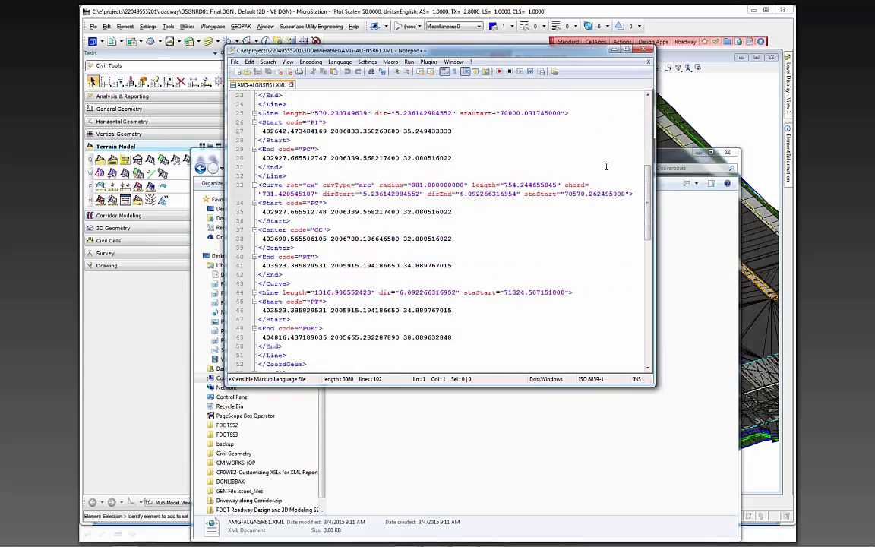
pyautogui.click(625, 49)
pyautogui.scroll(-9, 420, 227)
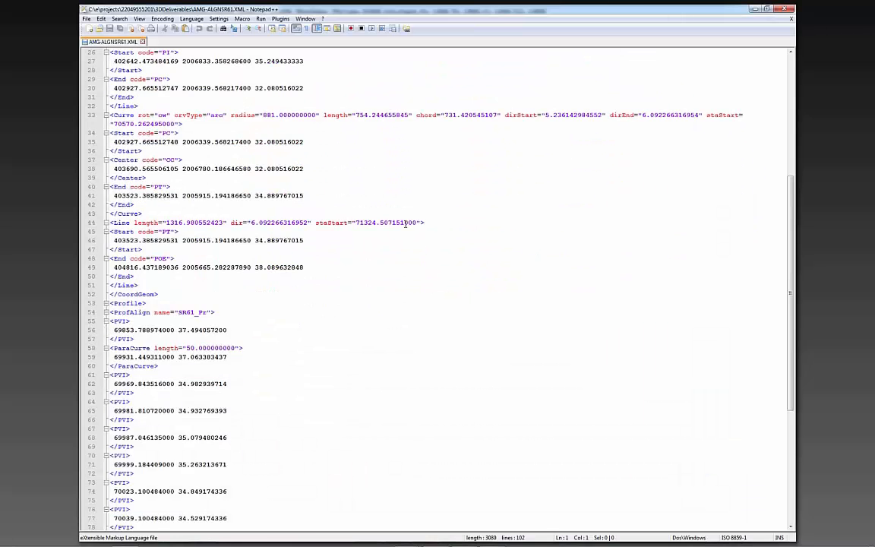
pyautogui.scroll(10, 422, 231)
pyautogui.scroll(7, 422, 231)
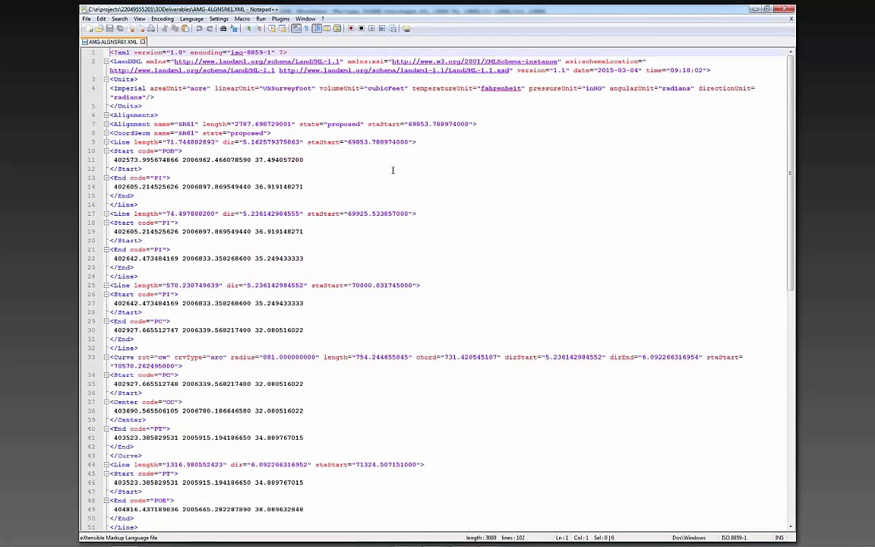
pyautogui.scroll(-10, 406, 173)
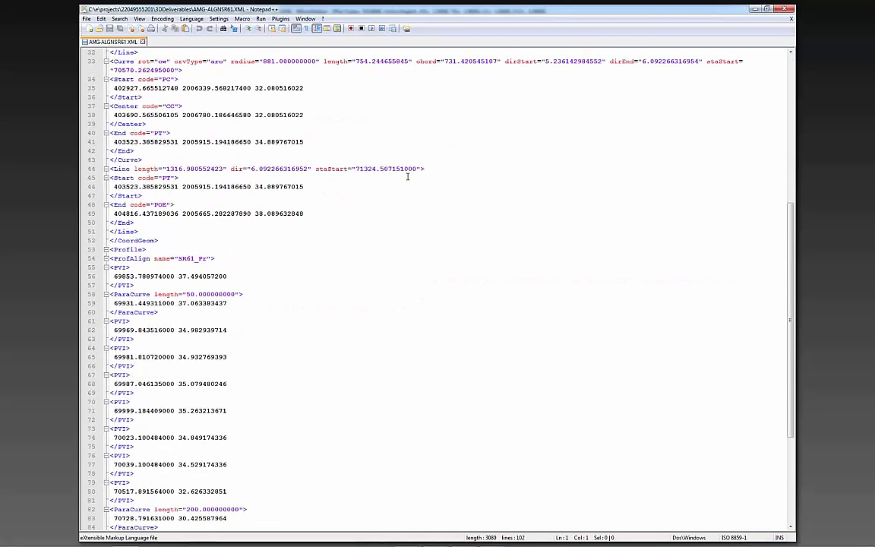
pyautogui.scroll(-2, 407, 176)
pyautogui.scroll(-4, 228, 308)
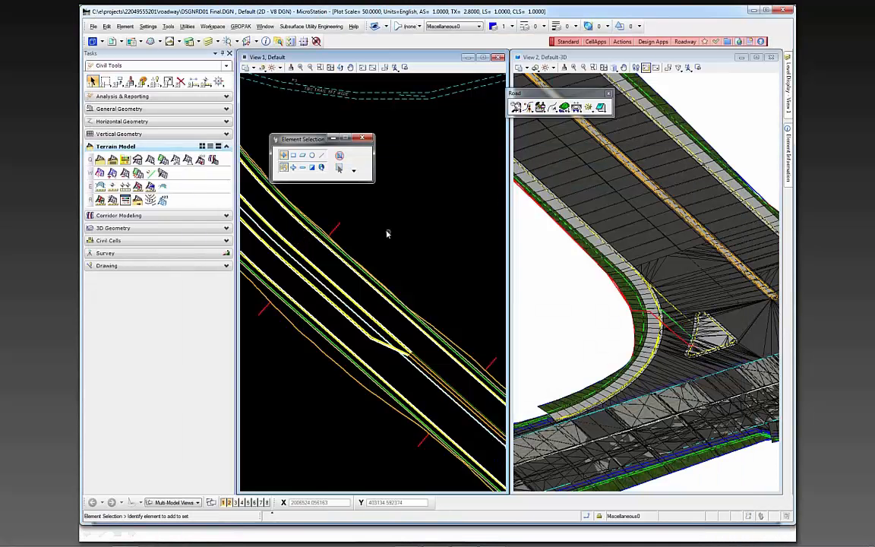
pyautogui.scroll(-3, 386, 233)
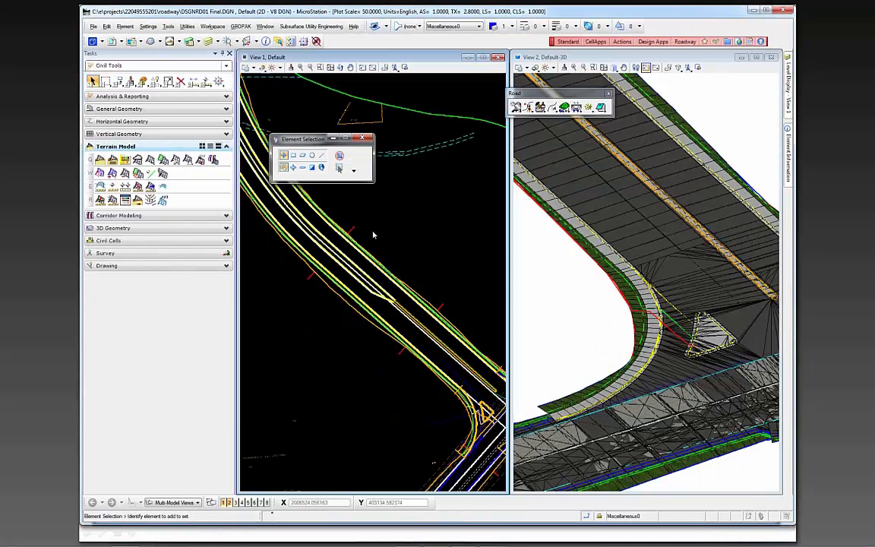
pyautogui.scroll(2, 384, 304)
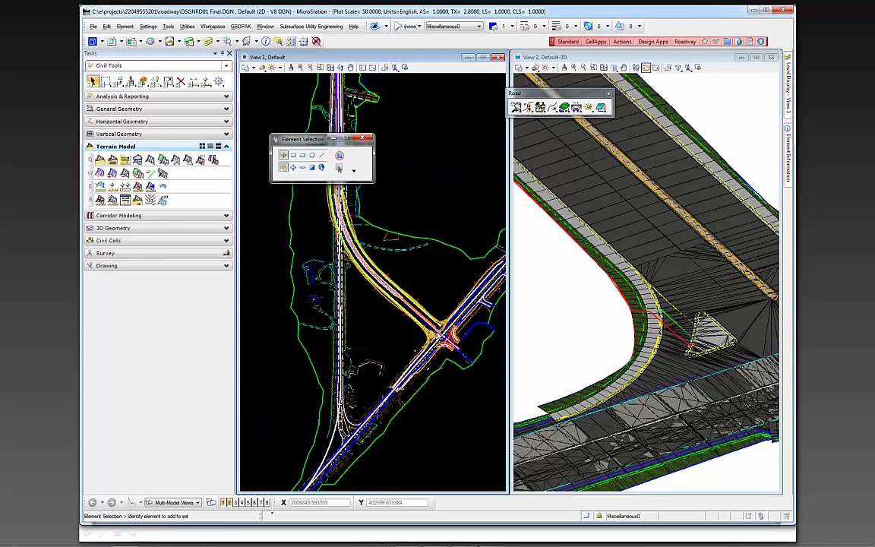
pyautogui.scroll(2, 373, 278)
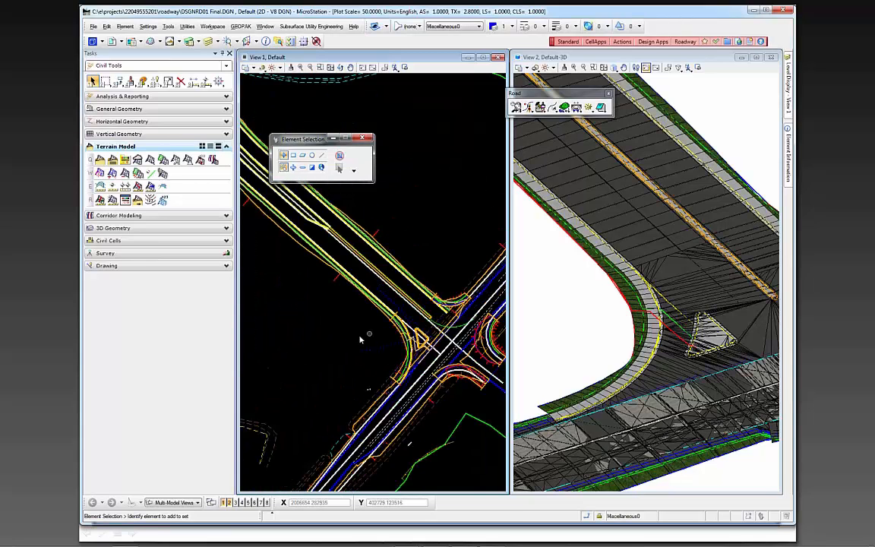
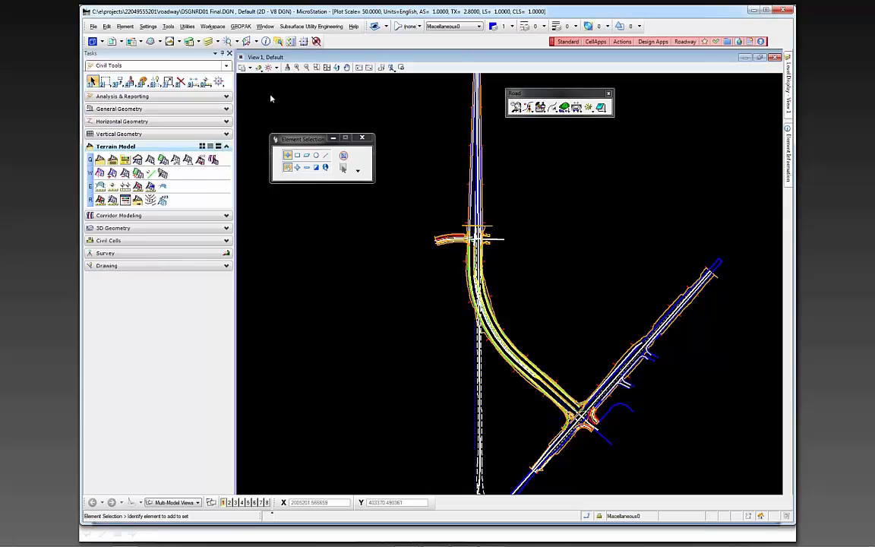
# Turn off the display of construction elements in View 1
pyautogui.click(242, 67)
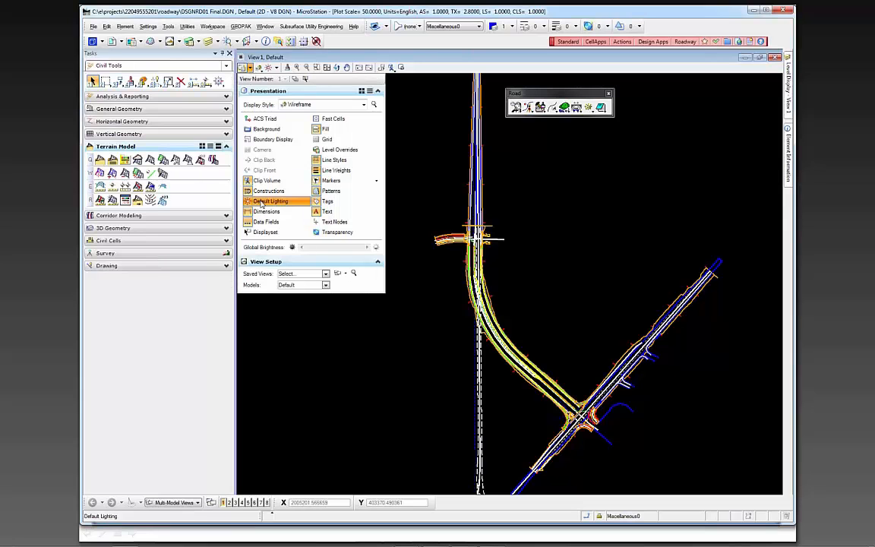
pyautogui.click(257, 191)
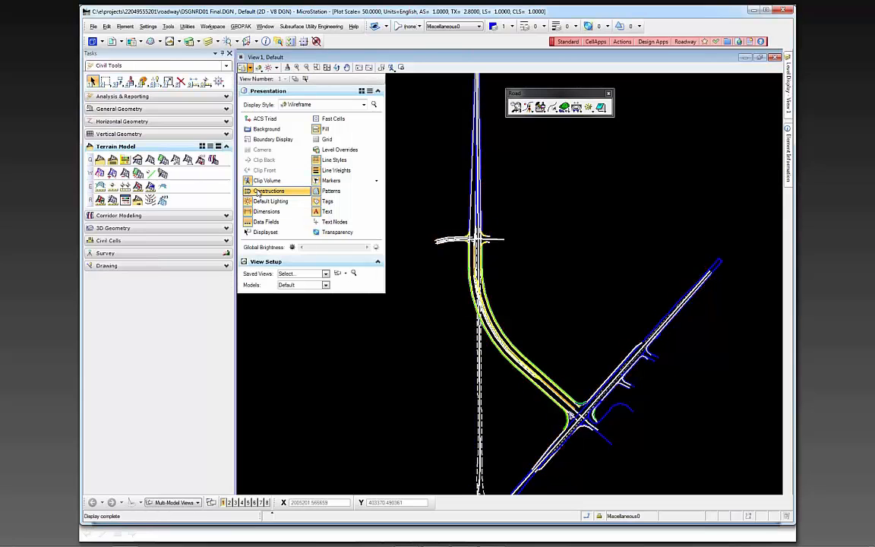
pyautogui.scroll(-2, 433, 271)
# Hide the BaselineSurvey, CLConst_dp and Pavemk_ep levels in View 1
pyautogui.moveTo(791, 100)
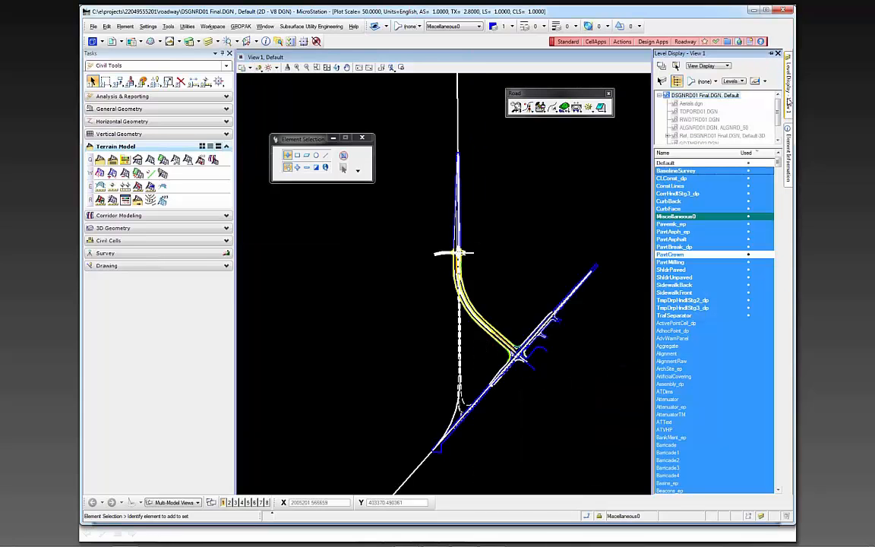
pyautogui.click(687, 171)
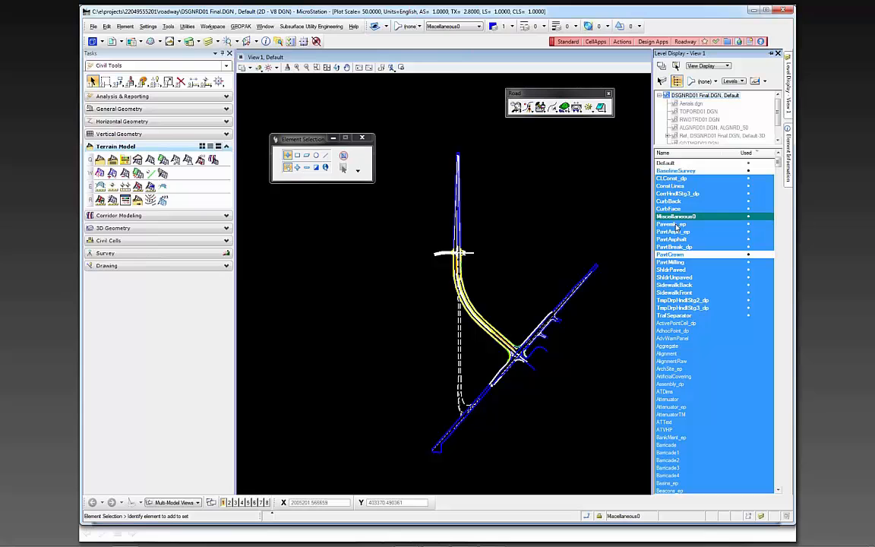
pyautogui.click(673, 178)
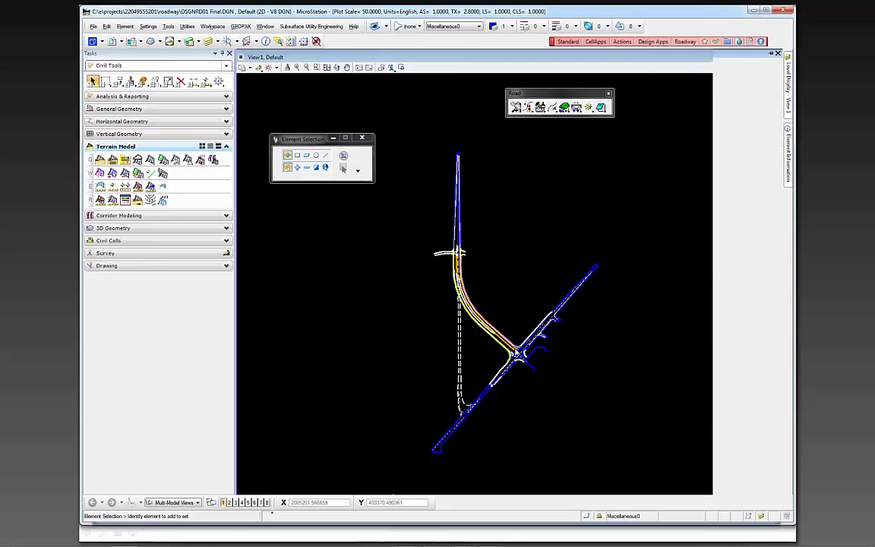
pyautogui.scroll(4, 528, 344)
pyautogui.scroll(2, 509, 367)
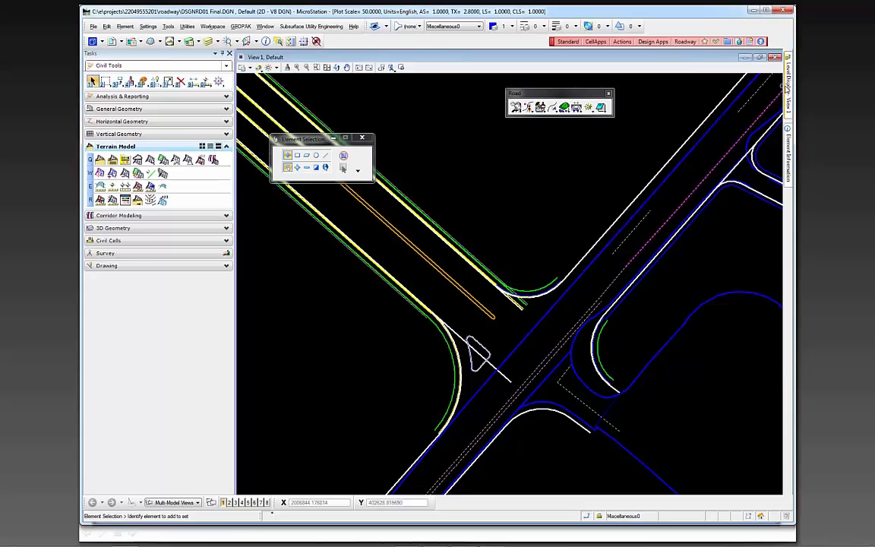
pyautogui.moveTo(788, 84)
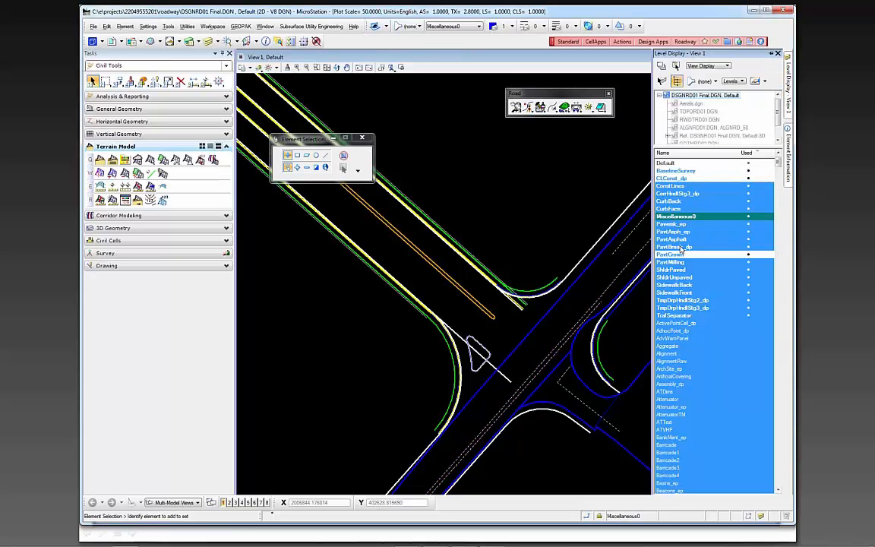
pyautogui.click(673, 224)
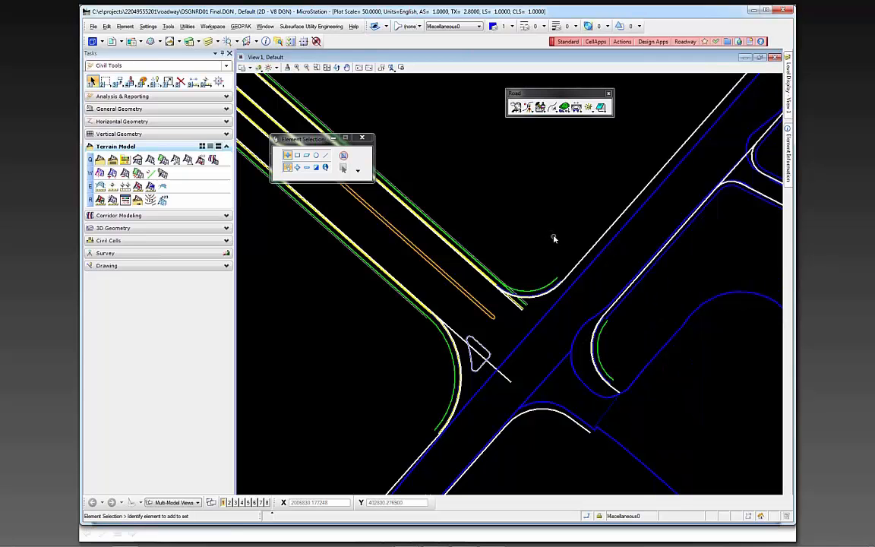
pyautogui.moveTo(785, 94)
pyautogui.scroll(-2, 566, 232)
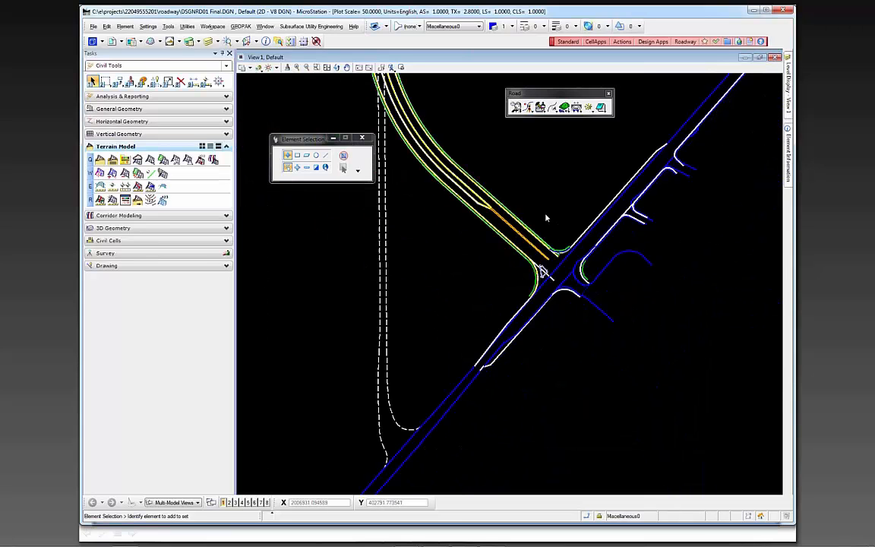
pyautogui.scroll(-2, 574, 197)
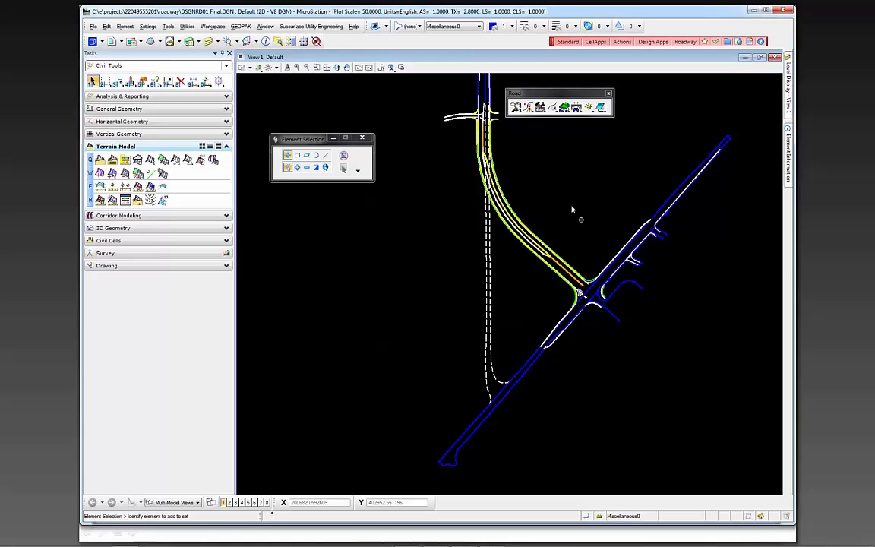
pyautogui.scroll(-1, 574, 204)
pyautogui.moveTo(578, 189)
pyautogui.mouseDown(button='middle')
pyautogui.moveTo(564, 270)
pyautogui.moveTo(551, 266)
pyautogui.mouseUp(button='middle')
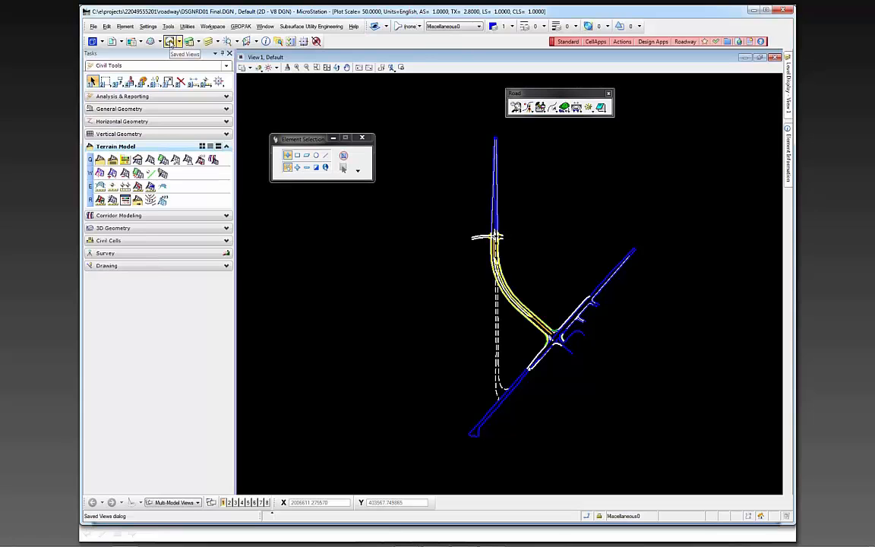
# Apply the 2DPLANIMETRICS saved view to View 1 and close the saved view dialogs
pyautogui.click(170, 41)
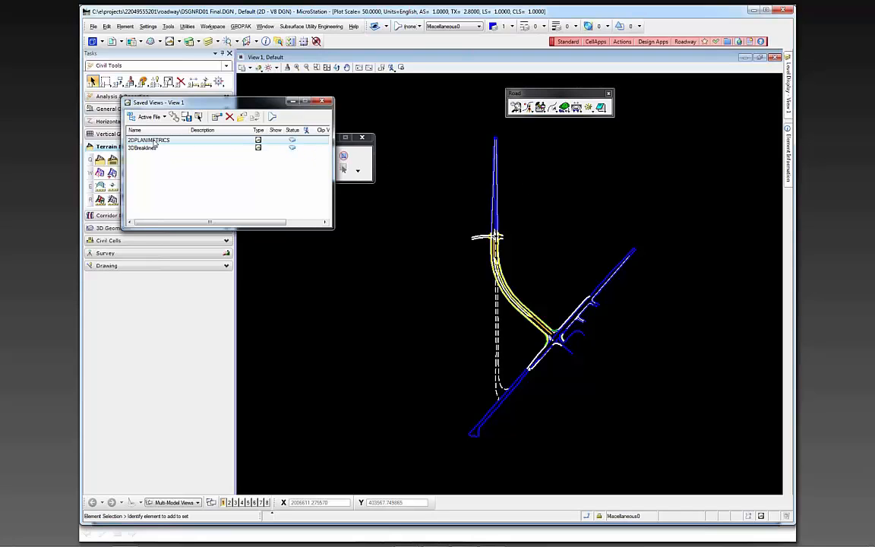
pyautogui.click(198, 116)
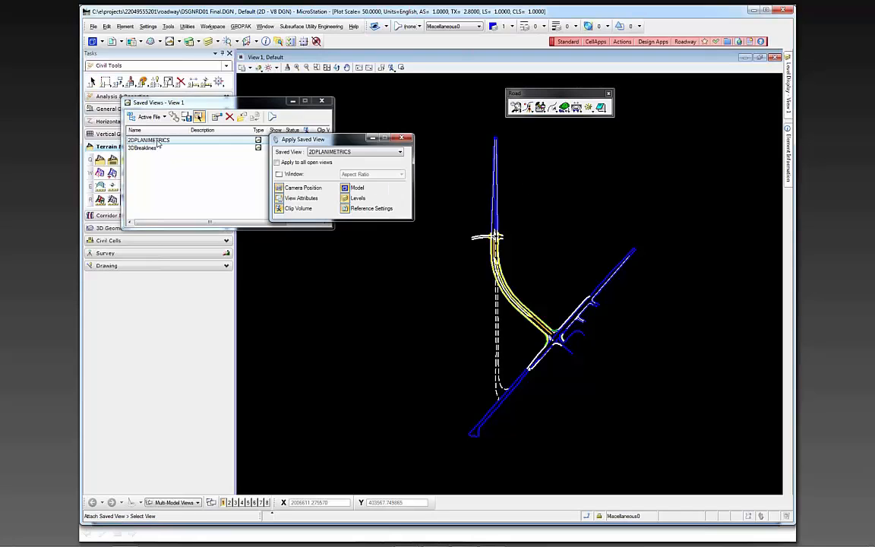
pyautogui.click(431, 347)
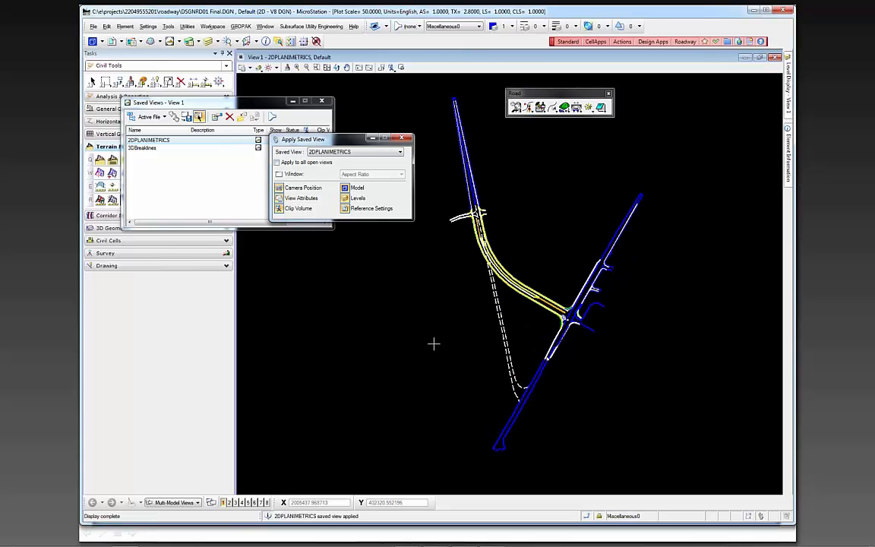
pyautogui.click(401, 140)
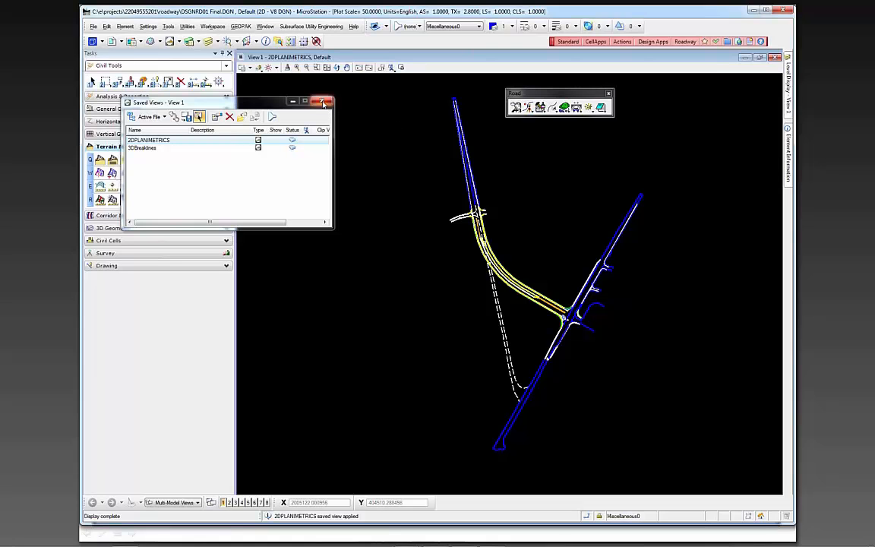
pyautogui.click(323, 101)
# Place a Block fence with Inside mode around the entire 2D planimetric linework
pyautogui.click(105, 81)
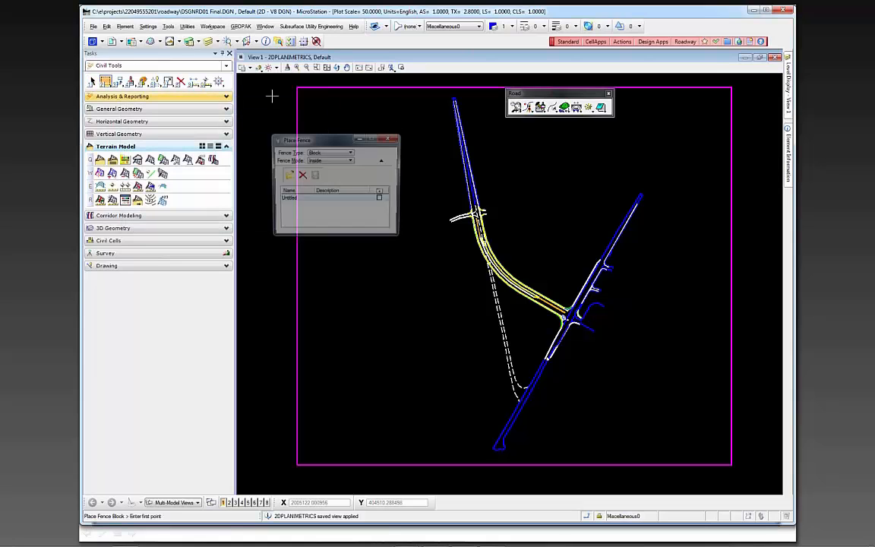
pyautogui.click(263, 80)
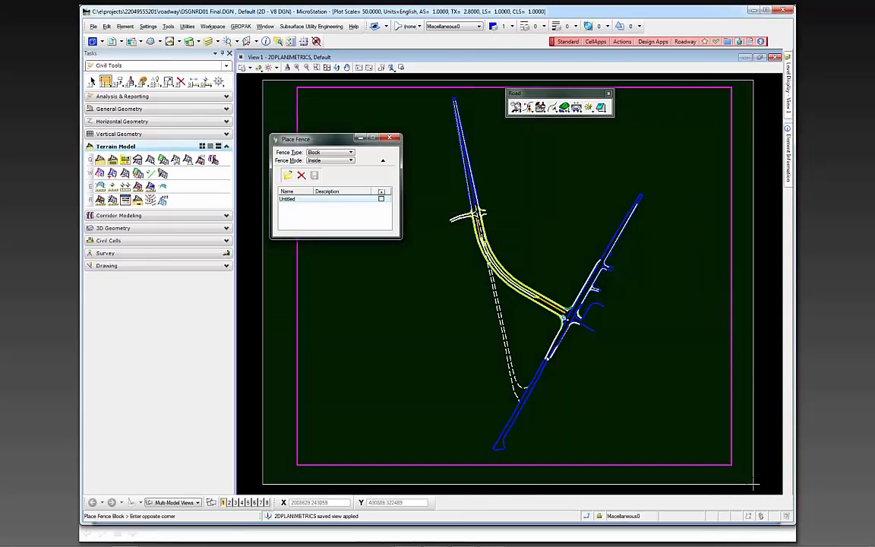
pyautogui.click(754, 484)
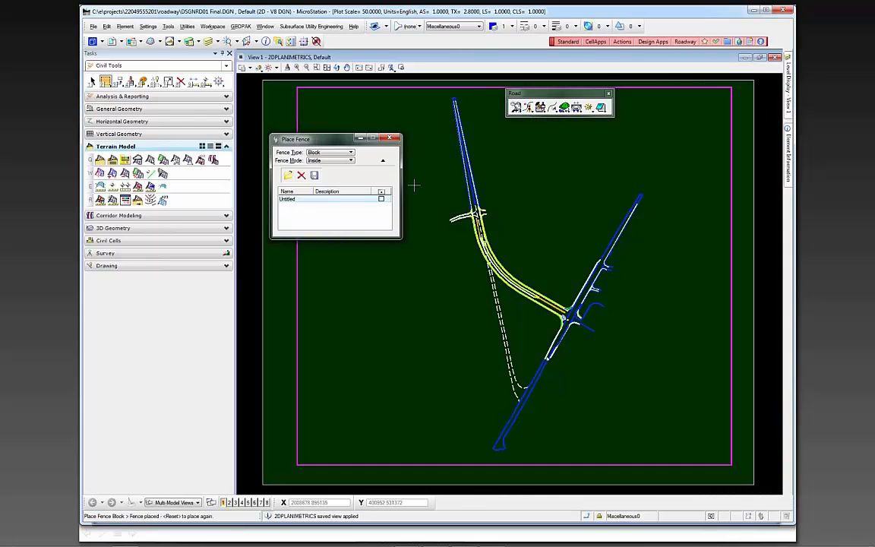
pyautogui.click(389, 138)
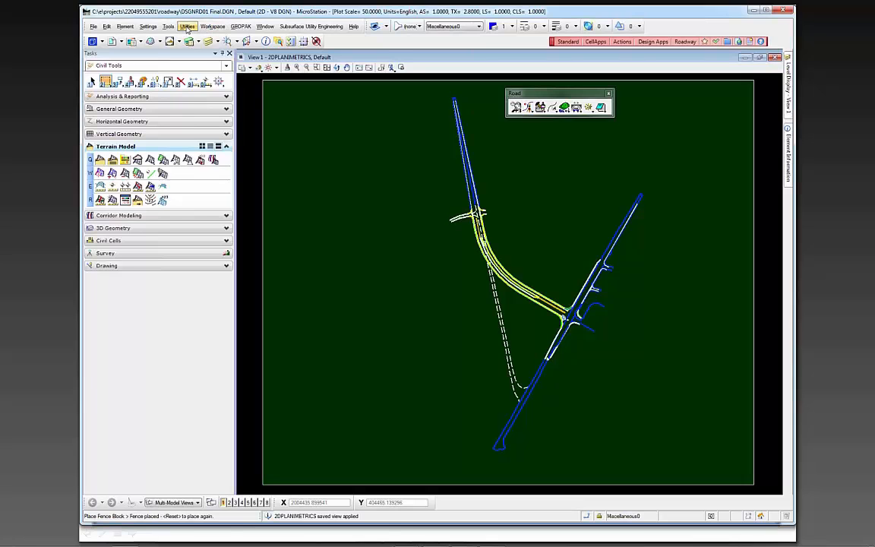
# Start copying the fence contents to a new file in Copy and Inside modes, and browse to the 3DDeliverables folder for the output
pyautogui.click(187, 27)
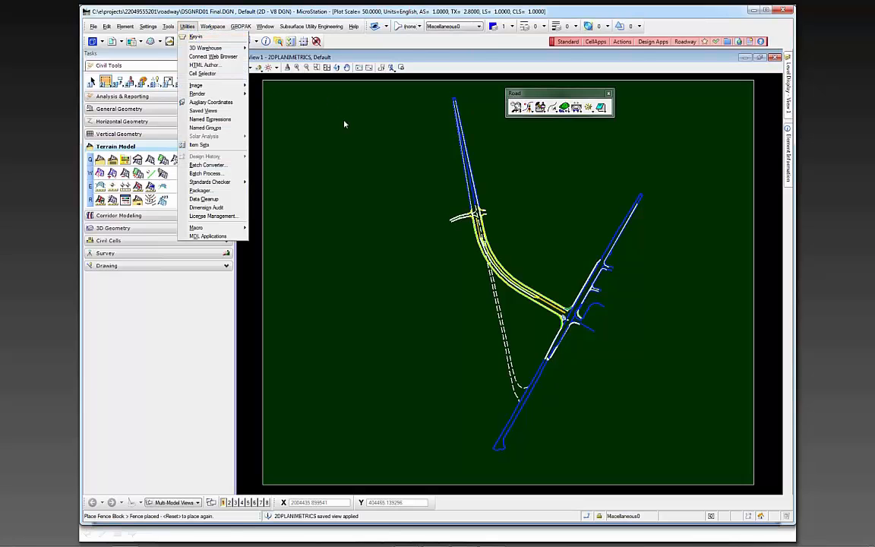
pyautogui.click(427, 57)
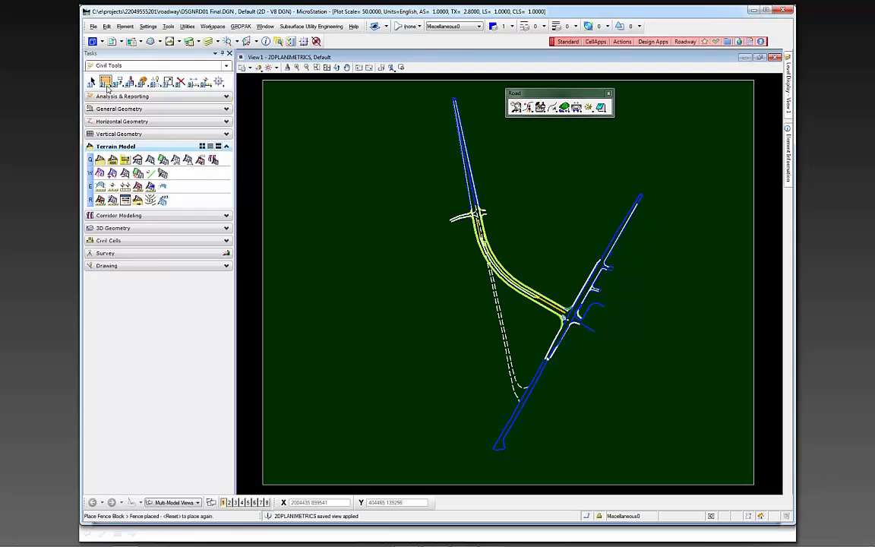
pyautogui.click(105, 81)
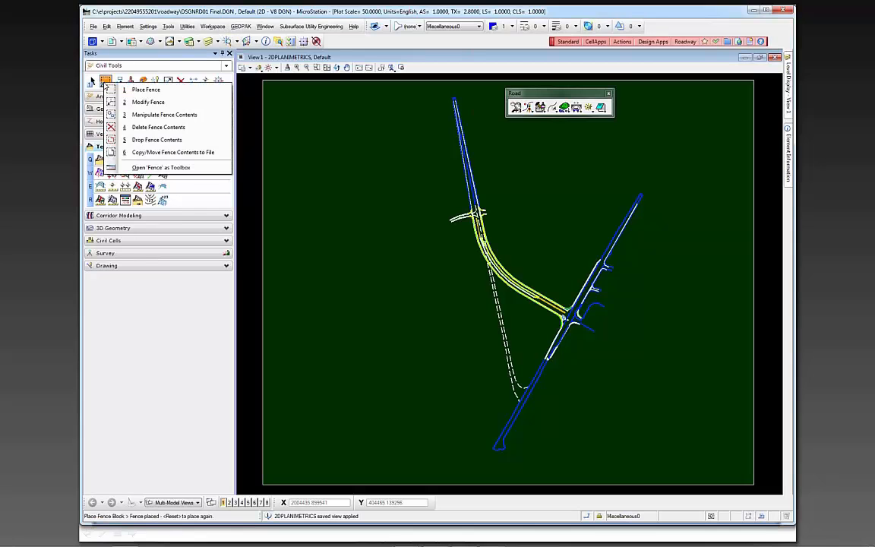
pyautogui.click(163, 153)
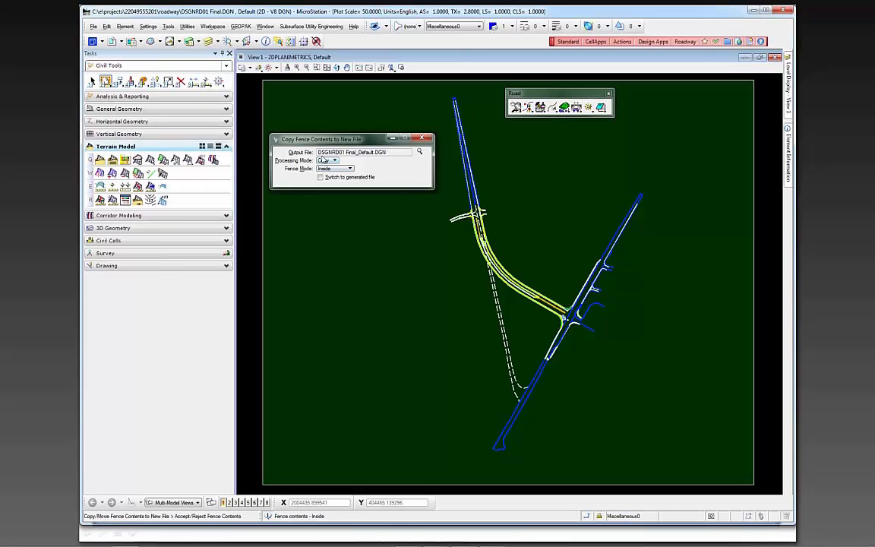
pyautogui.click(420, 153)
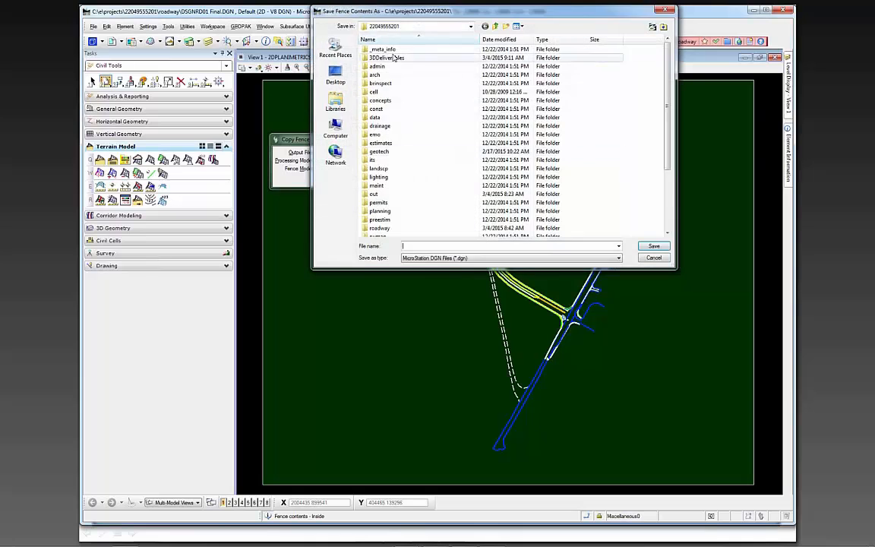
pyautogui.doubleClick(394, 58)
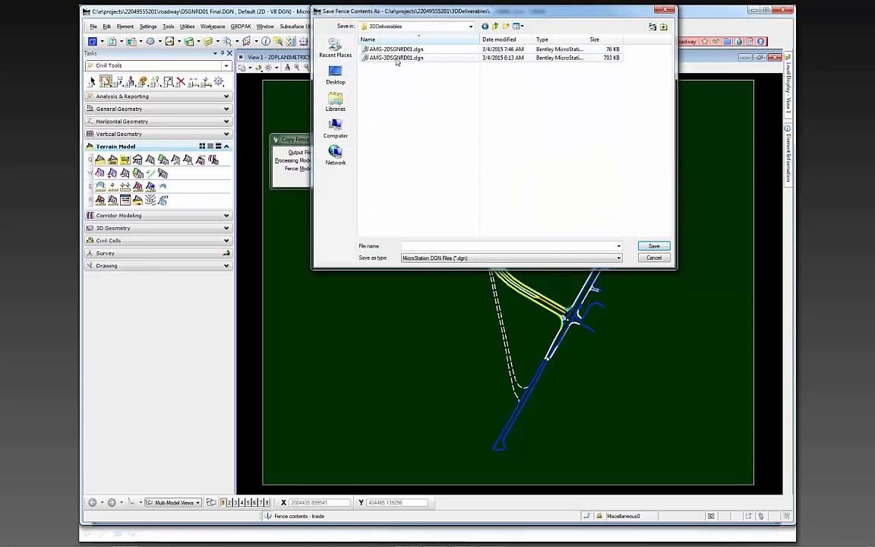
# Try to save the fence contents as AMG-2DSGNRD01.dgn in 3DDeliverables, declining to replace the existing file
pyautogui.click(395, 48)
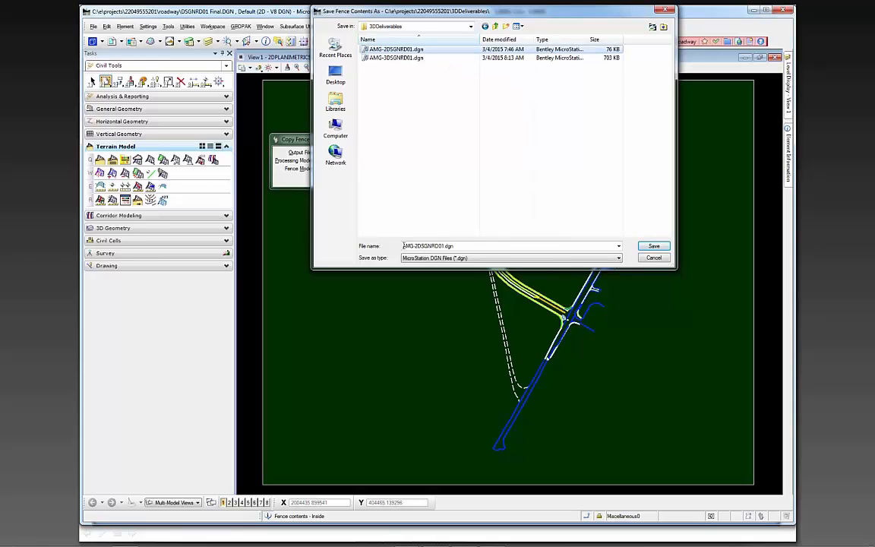
pyautogui.doubleClick(405, 246)
pyautogui.click(467, 245)
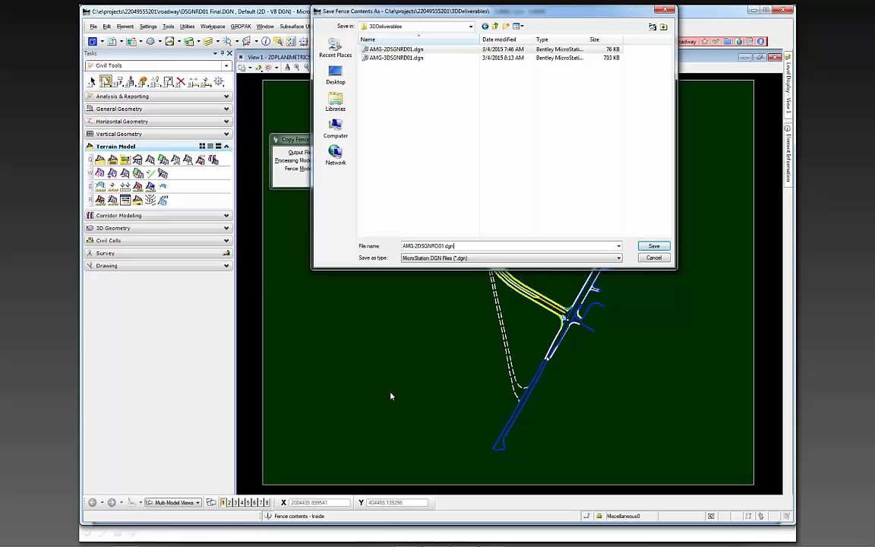
pyautogui.press('Return')
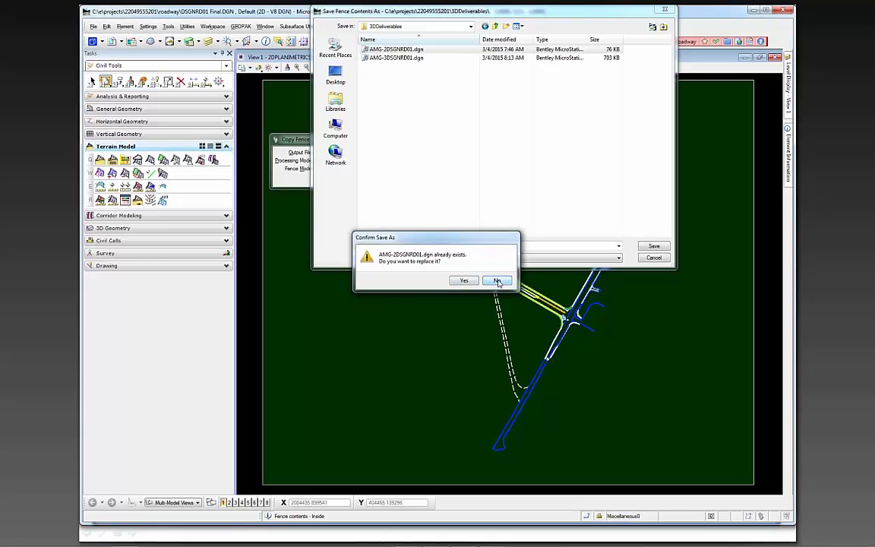
pyautogui.click(498, 281)
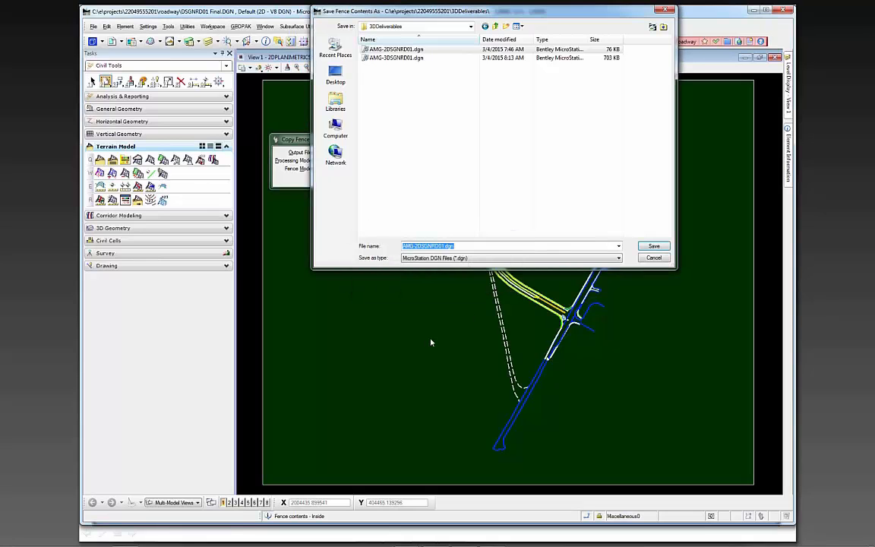
pyautogui.click(654, 246)
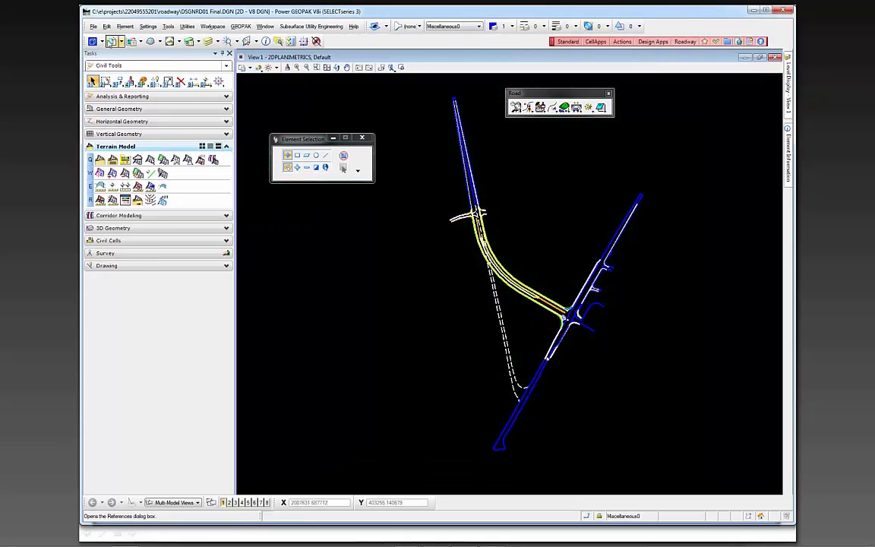
# Open AMG-2DSGNRD01.dgn from the project's 3DDeliverables folder
pyautogui.click(94, 26)
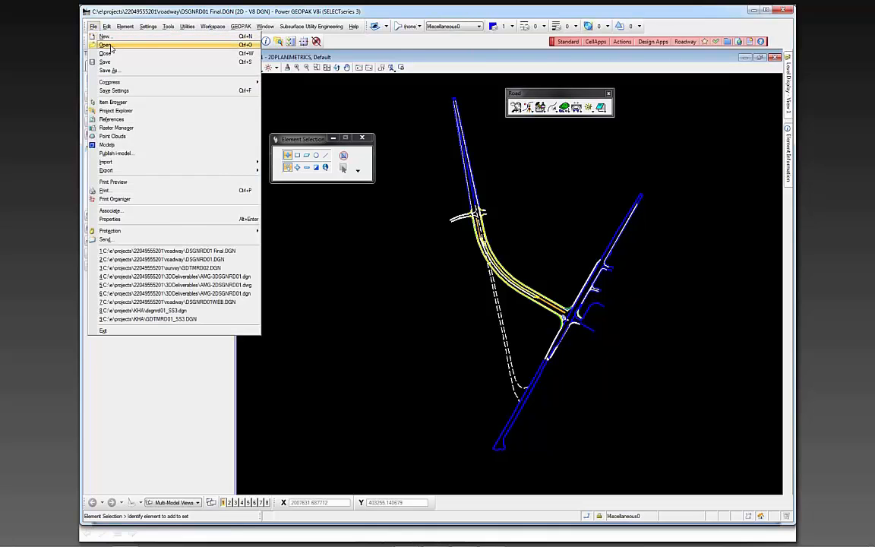
pyautogui.click(106, 45)
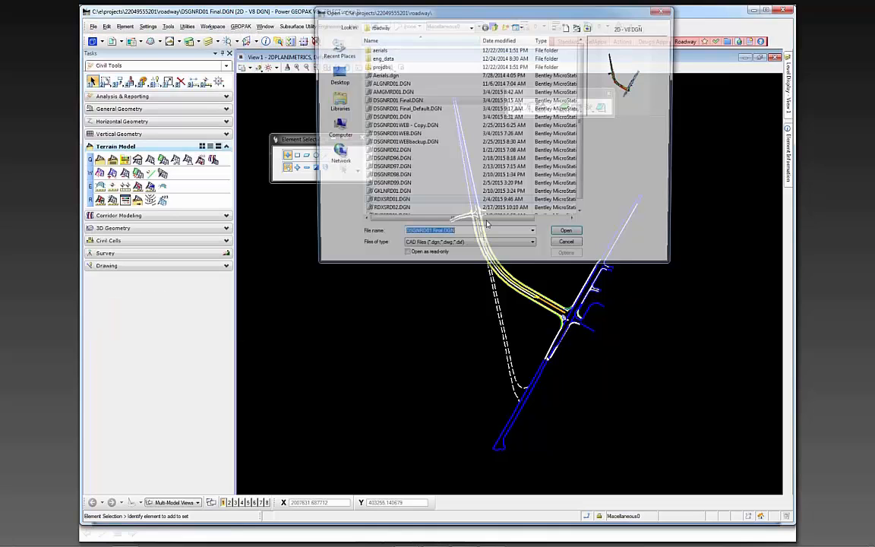
pyautogui.click(495, 26)
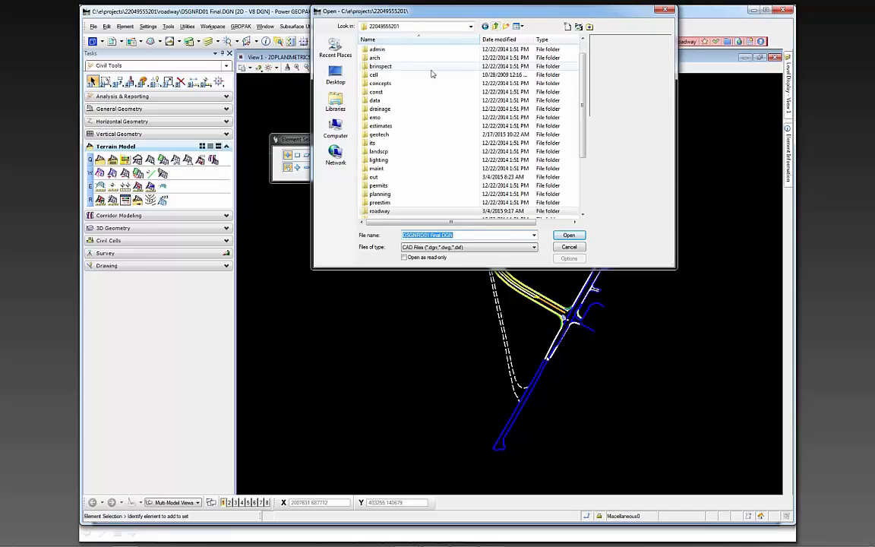
pyautogui.click(423, 134)
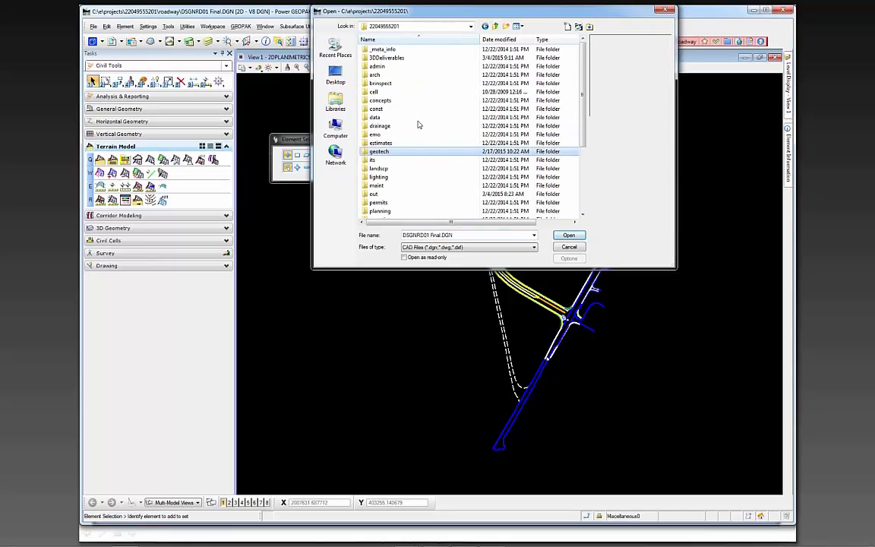
pyautogui.doubleClick(387, 58)
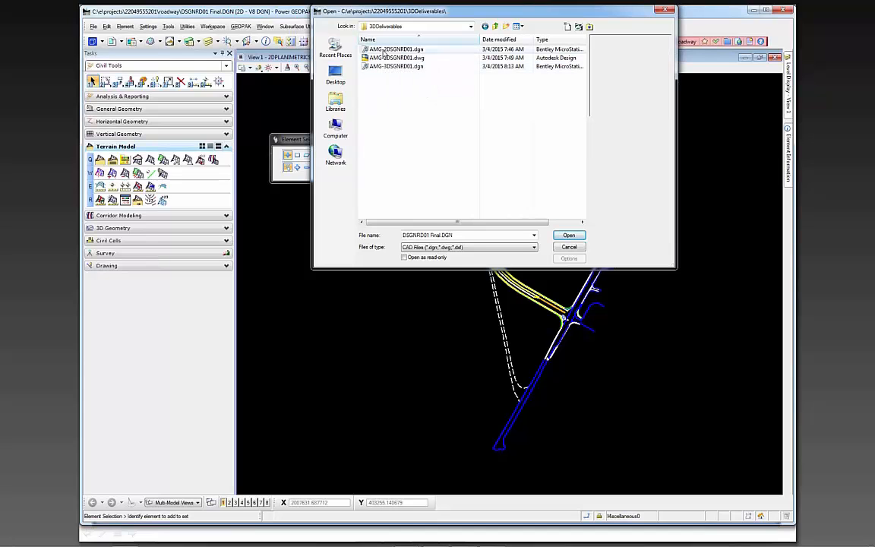
pyautogui.click(386, 50)
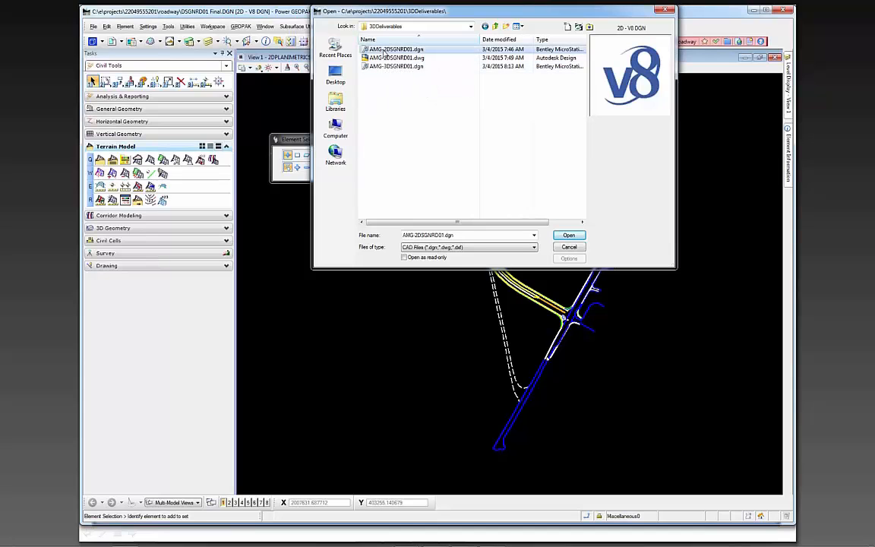
pyautogui.click(570, 235)
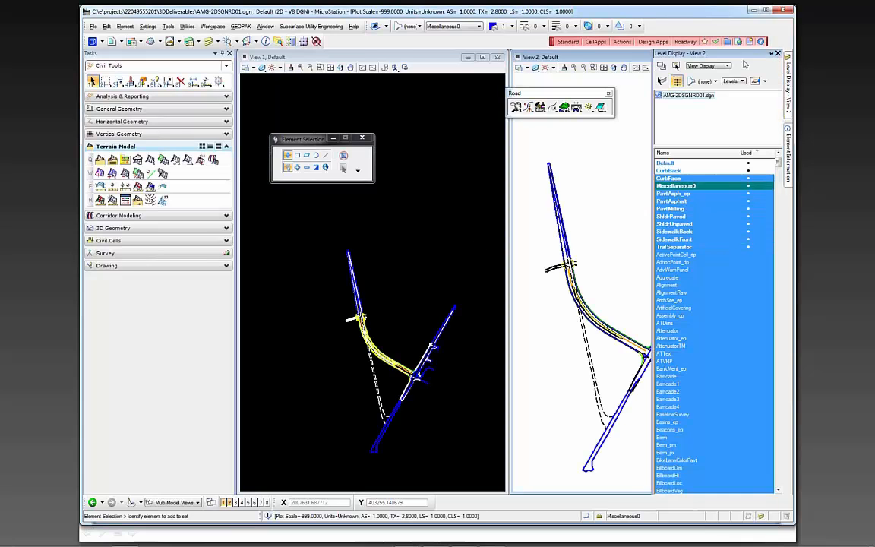
# Close View 2, maximize View 1, fit all linework in it, and inspect the curb lines along the curve
pyautogui.click(229, 502)
pyautogui.click(483, 58)
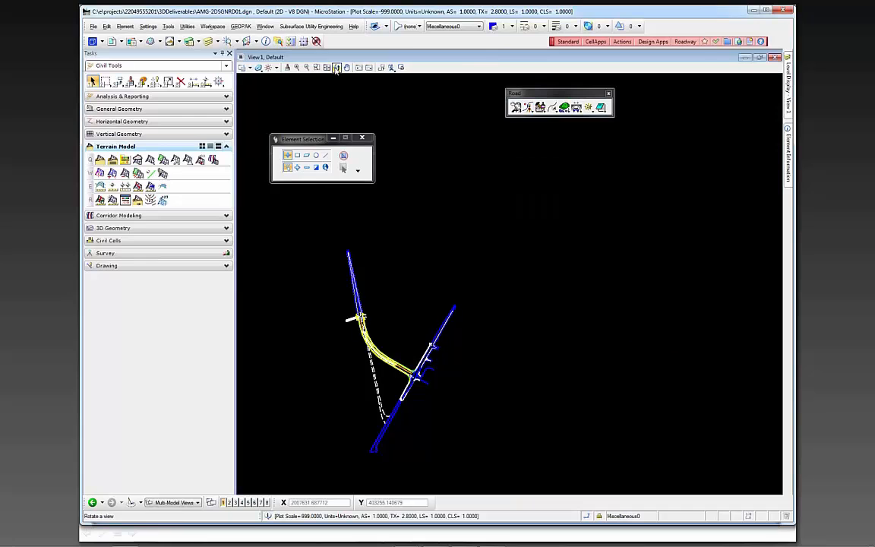
pyautogui.click(326, 66)
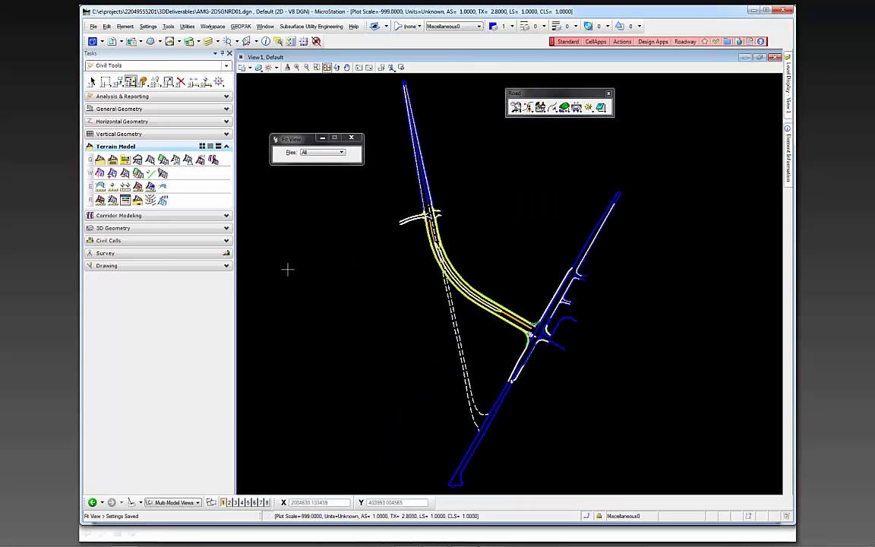
pyautogui.click(352, 368)
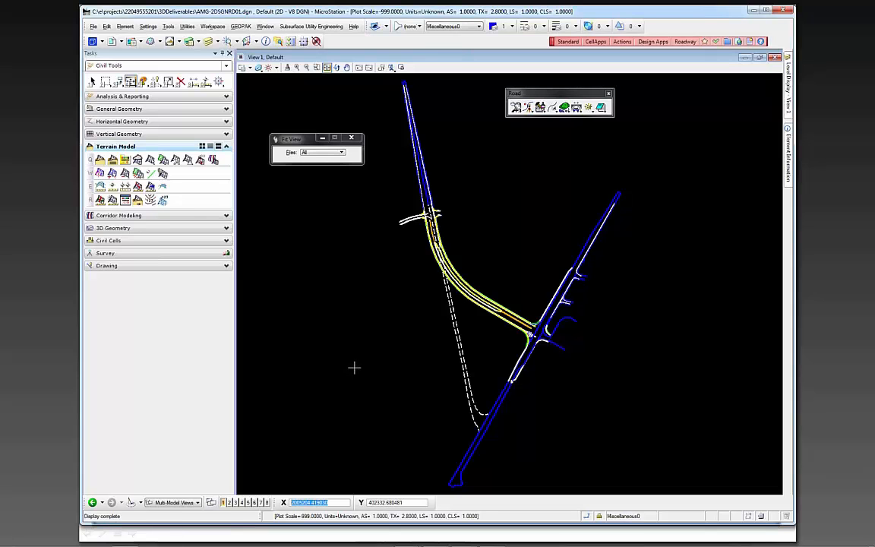
pyautogui.rightClick(359, 369)
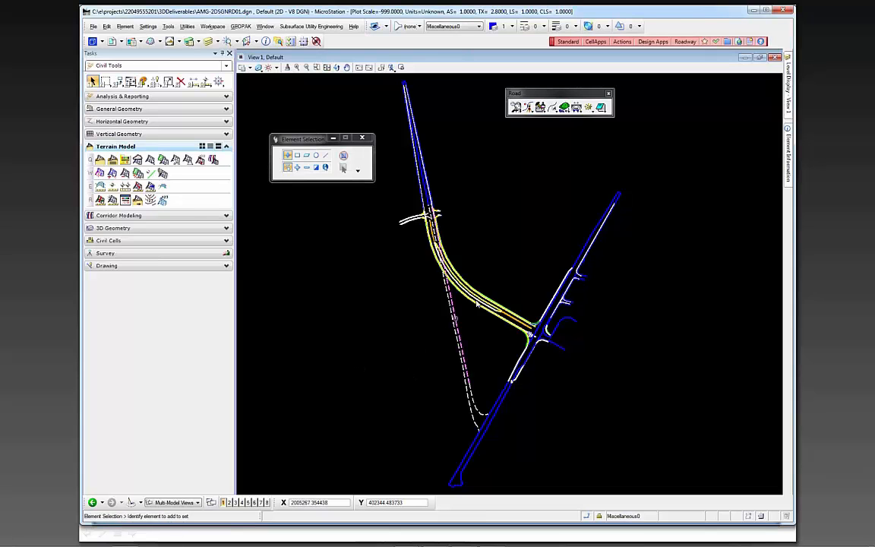
pyautogui.scroll(8, 478, 303)
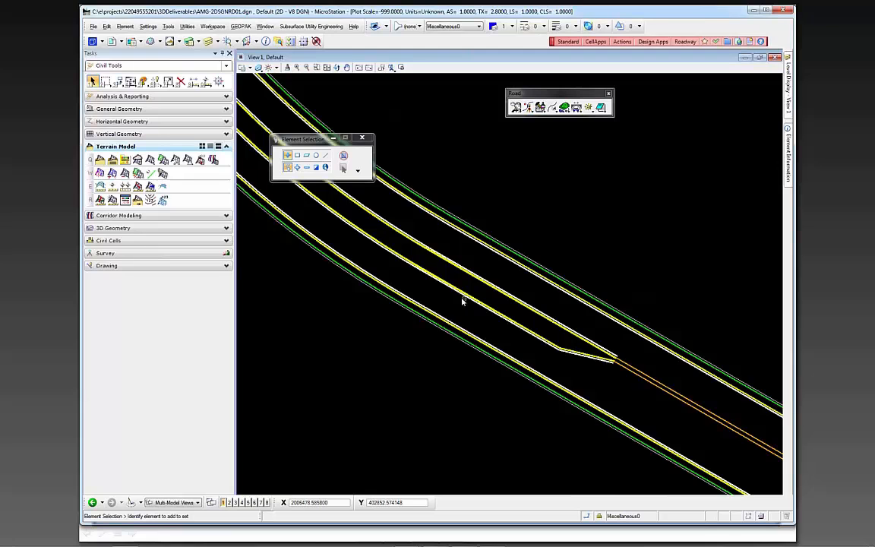
pyautogui.scroll(2, 413, 266)
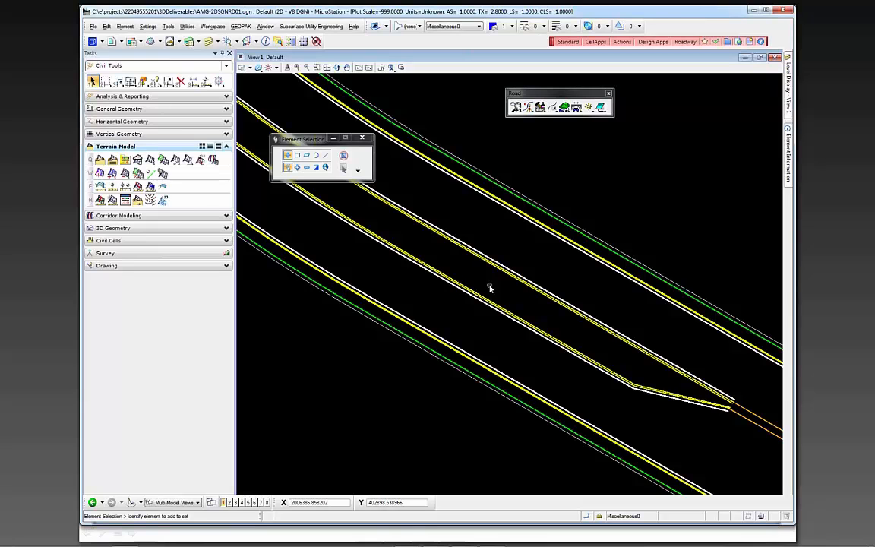
pyautogui.scroll(-6, 490, 287)
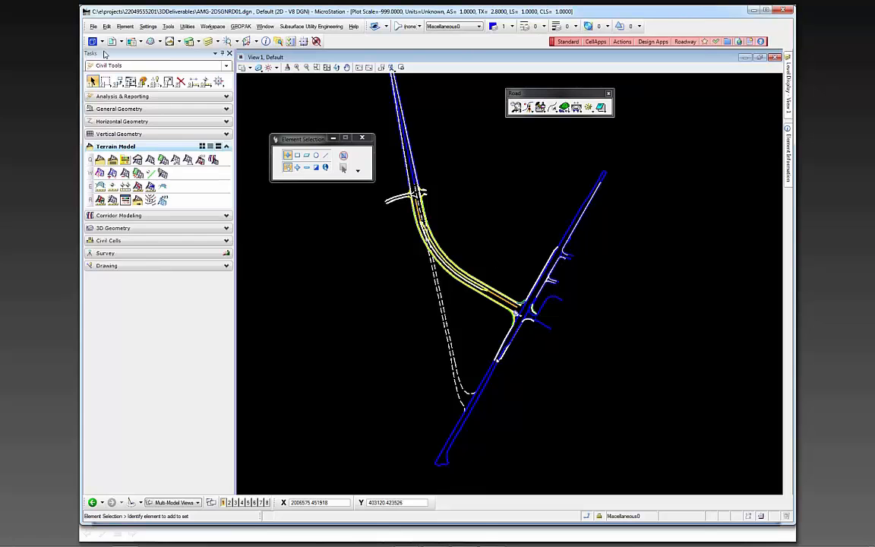
# Save the drawing as AMG-2DSGNRD01.dwg in 3DDeliverables as an Autodesk DWG, replacing the existing file and accepting Survey Feet as units
pyautogui.click(93, 26)
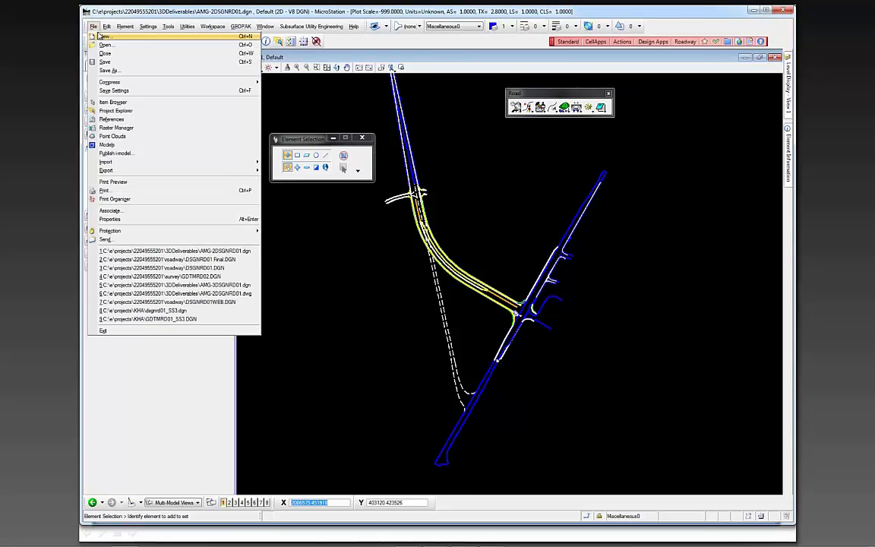
pyautogui.click(104, 70)
pyautogui.click(508, 248)
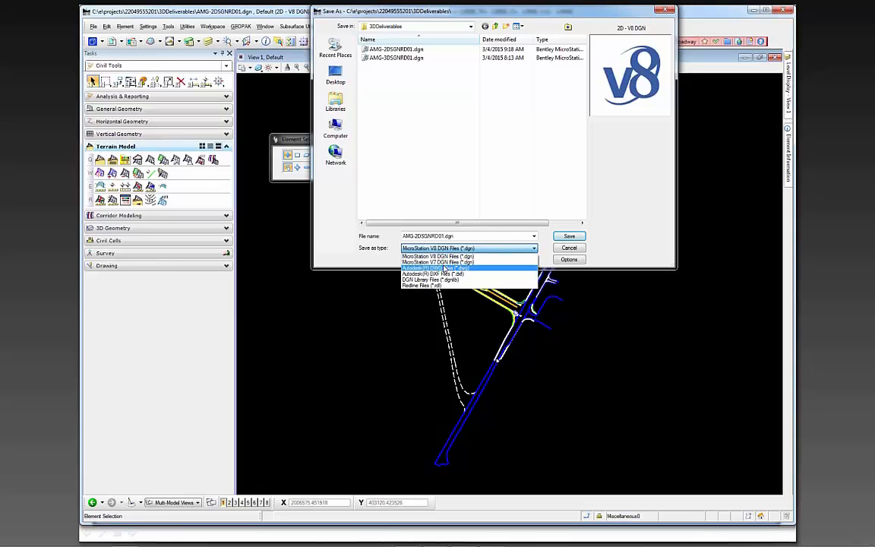
pyautogui.click(445, 269)
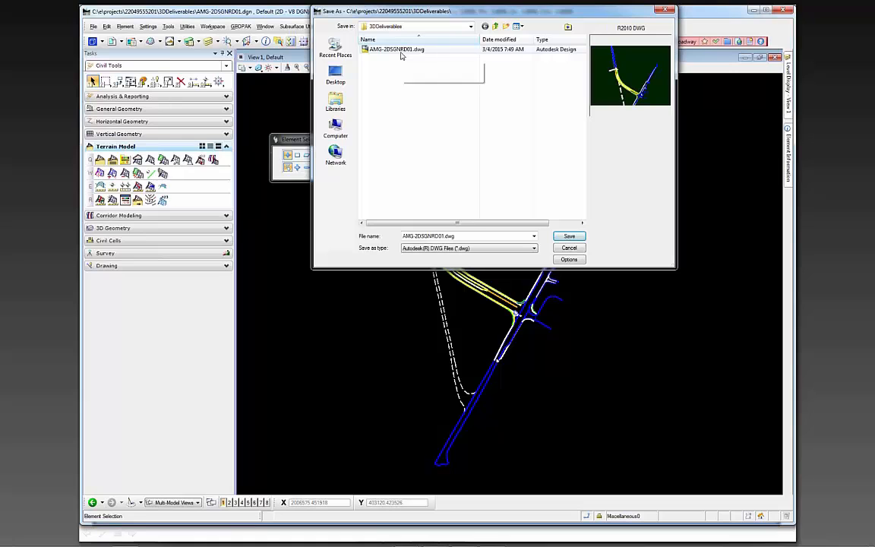
pyautogui.click(403, 50)
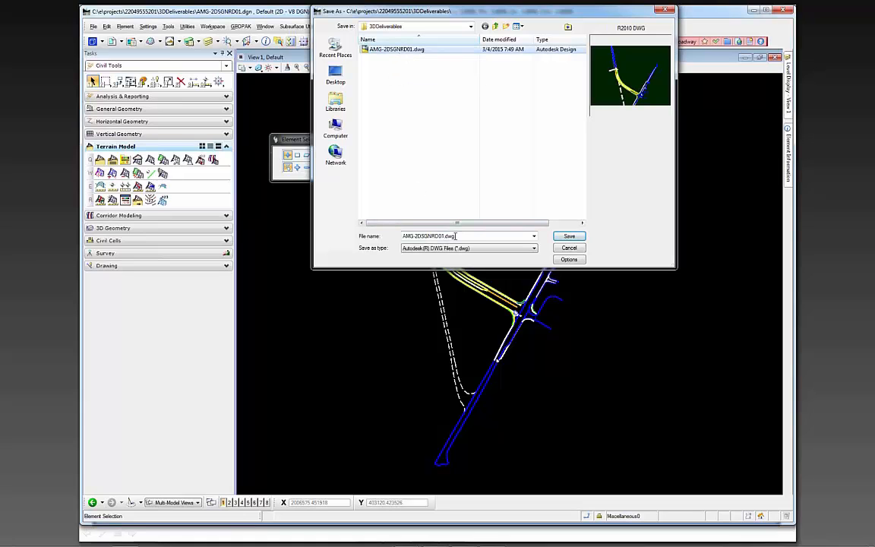
pyautogui.click(571, 237)
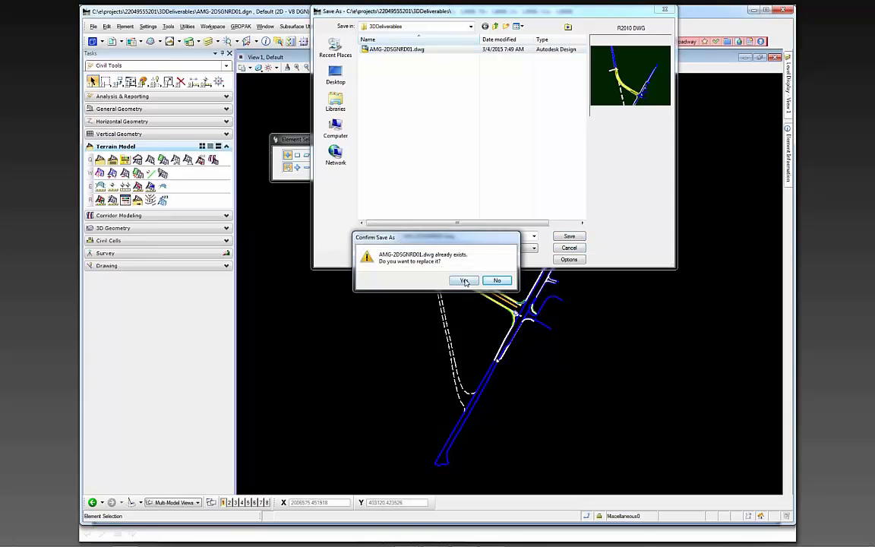
pyautogui.click(463, 281)
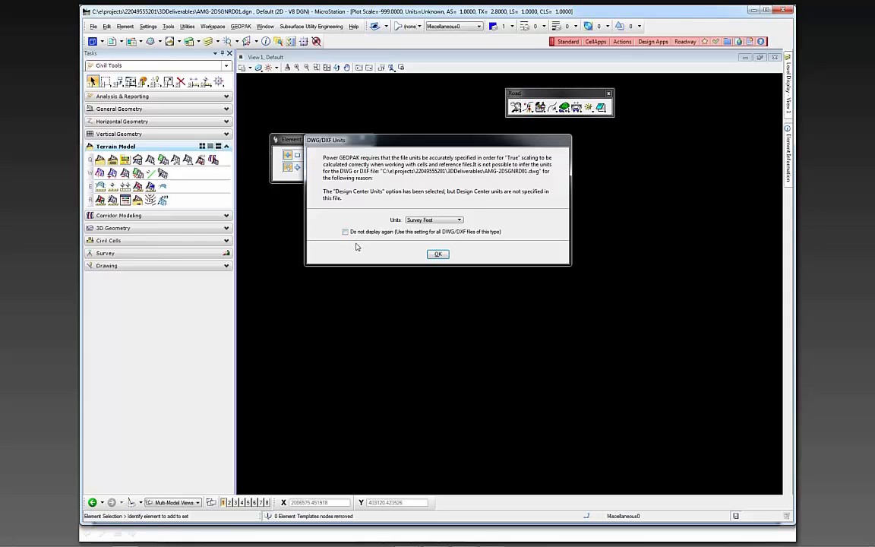
pyautogui.click(437, 253)
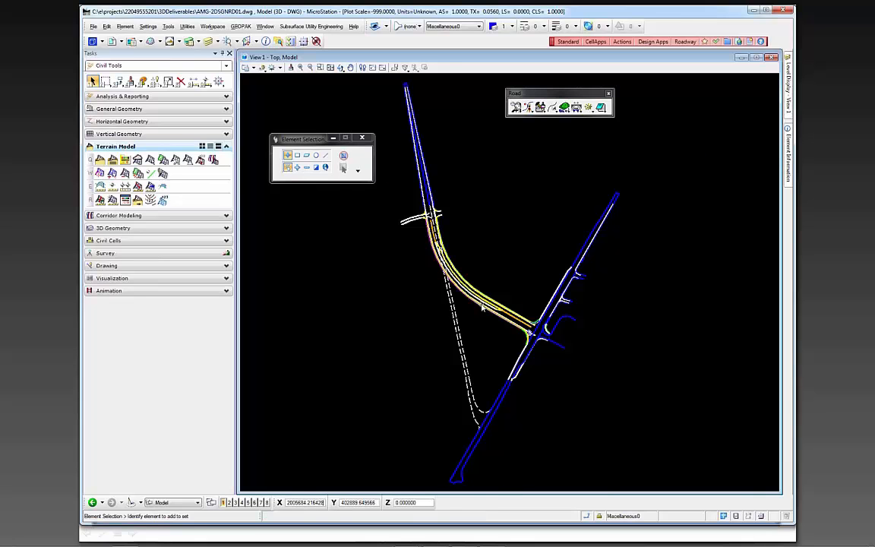
# Examine the DWG linework up close along the curve, at the median taper and at the side-road intersection
pyautogui.scroll(3, 456, 307)
pyautogui.scroll(3, 474, 312)
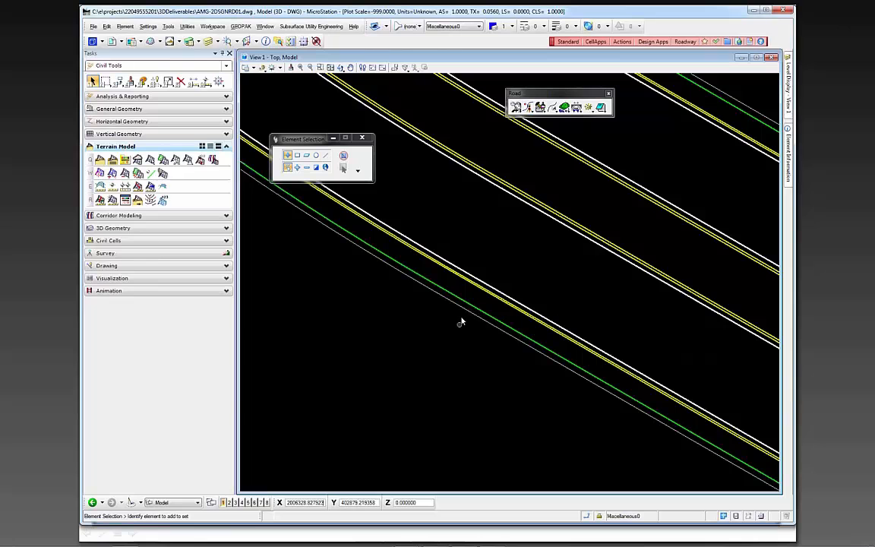
pyautogui.scroll(-4, 478, 297)
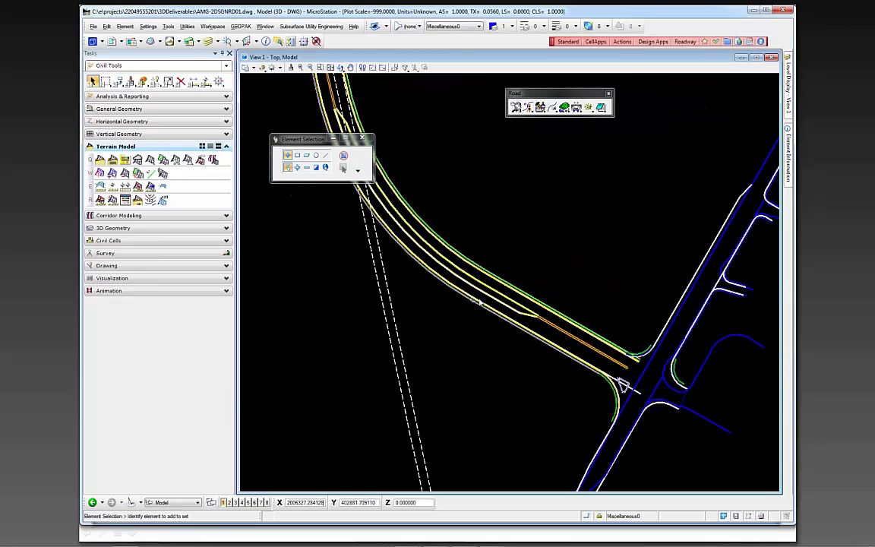
pyautogui.scroll(4, 492, 300)
pyautogui.scroll(2, 494, 300)
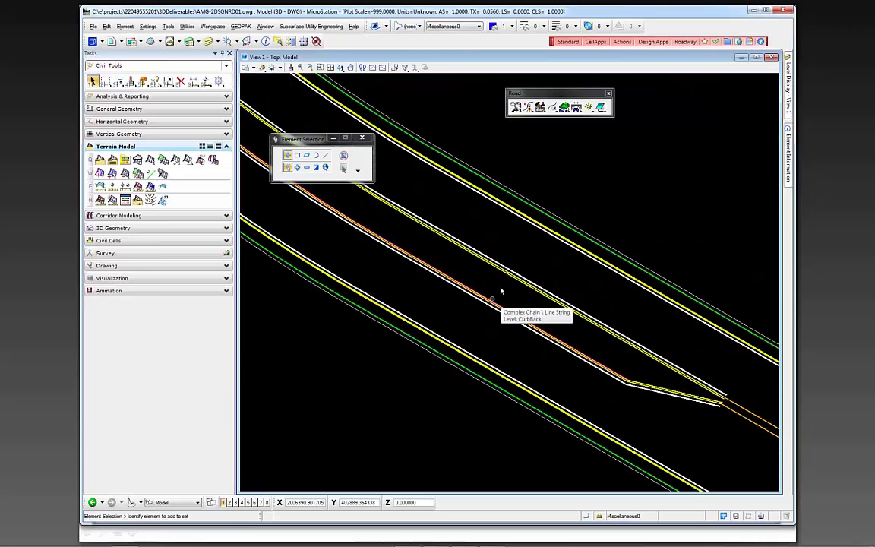
pyautogui.scroll(-3, 493, 286)
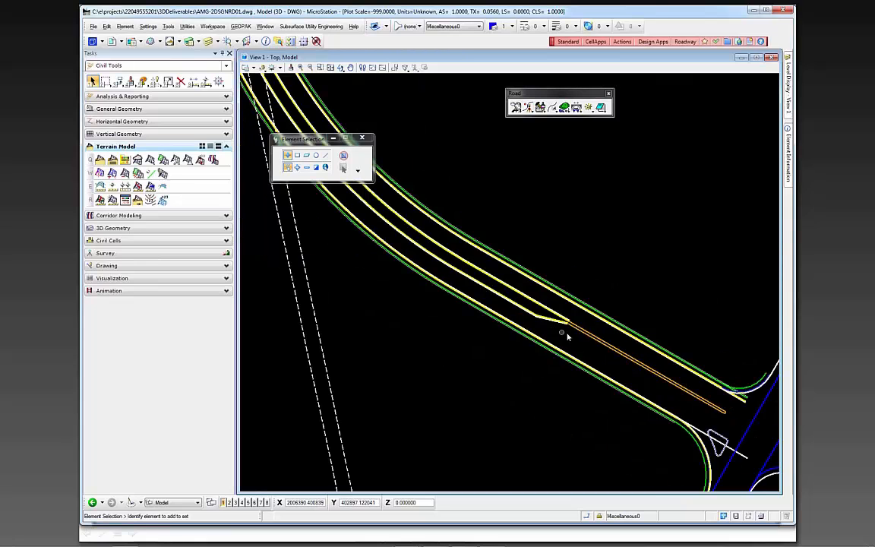
pyautogui.scroll(3, 582, 329)
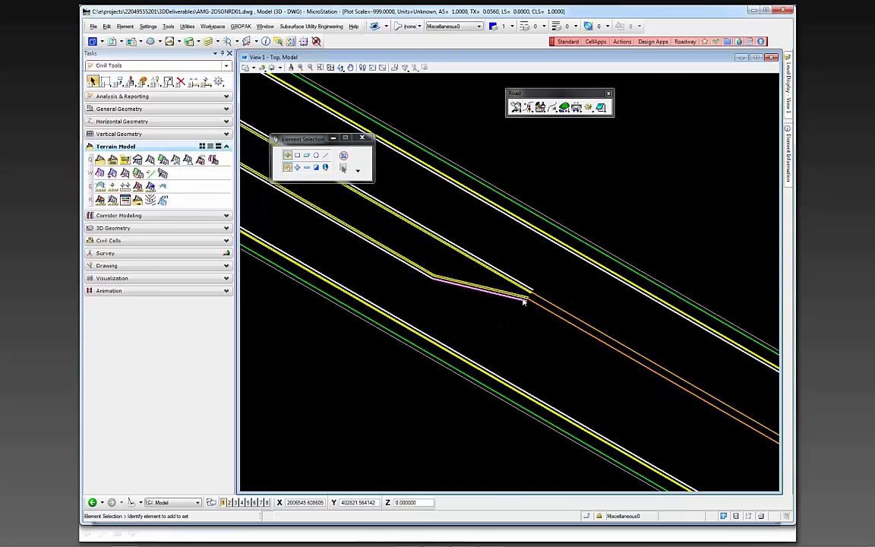
pyautogui.scroll(-3, 521, 298)
pyautogui.scroll(-2, 543, 262)
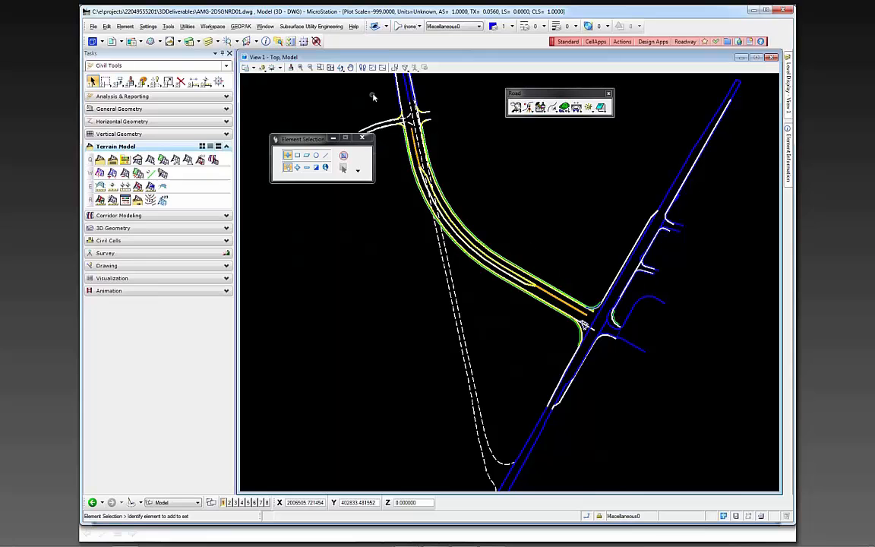
pyautogui.scroll(3, 384, 122)
pyautogui.scroll(2, 484, 160)
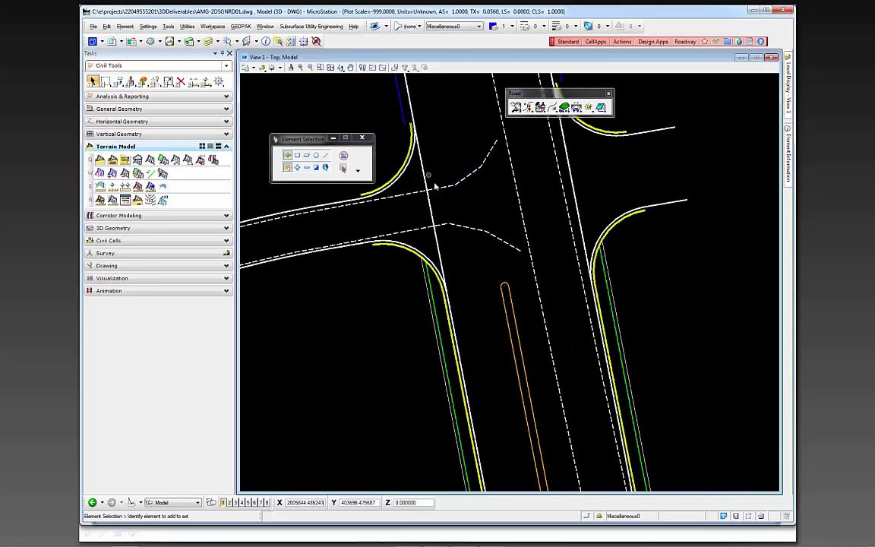
pyautogui.scroll(-4, 404, 178)
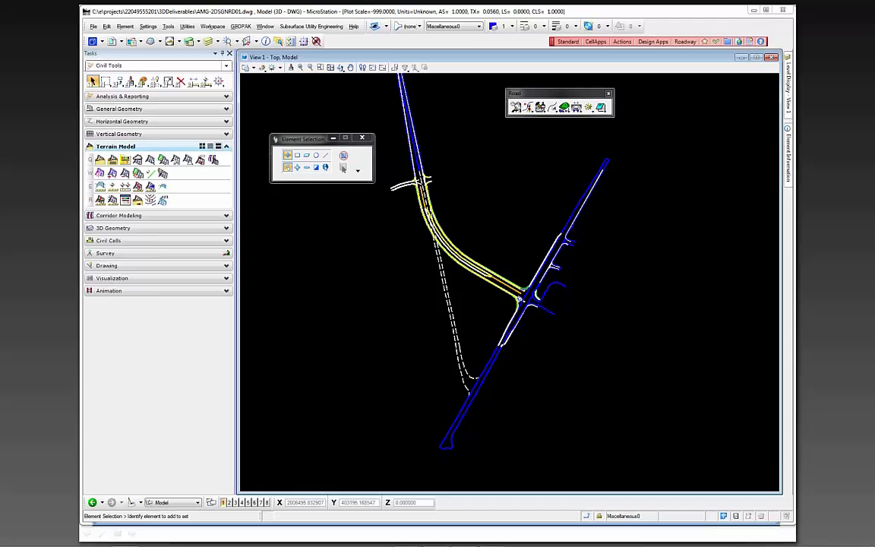
# Reopen the recent roadway file DSGNRD01 Final.DGN and switch to the PowerPoint slide show listing the 3D deliverable steps
pyautogui.click(94, 26)
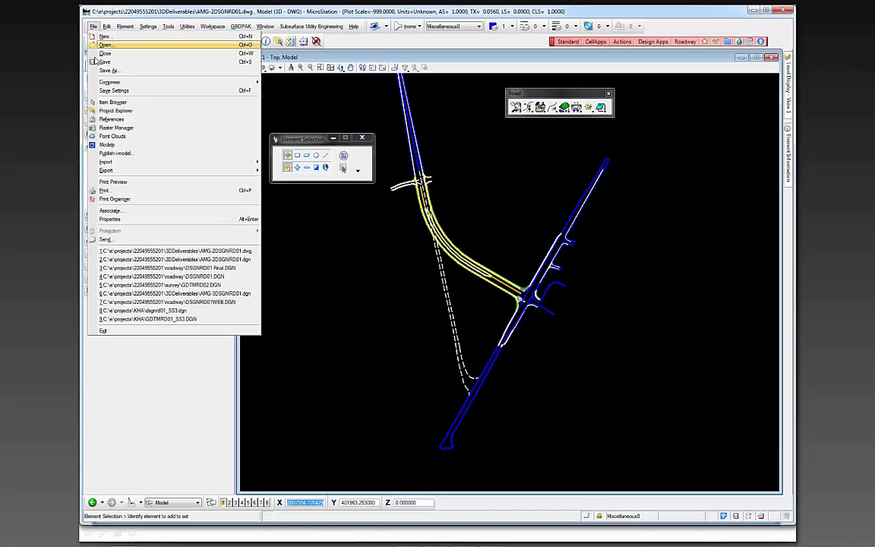
pyautogui.click(195, 269)
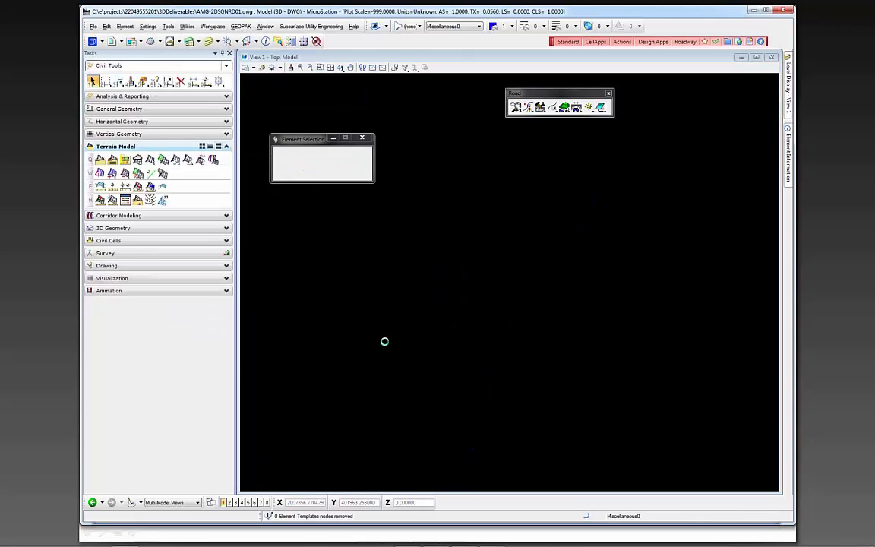
pyautogui.moveTo(423, 534)
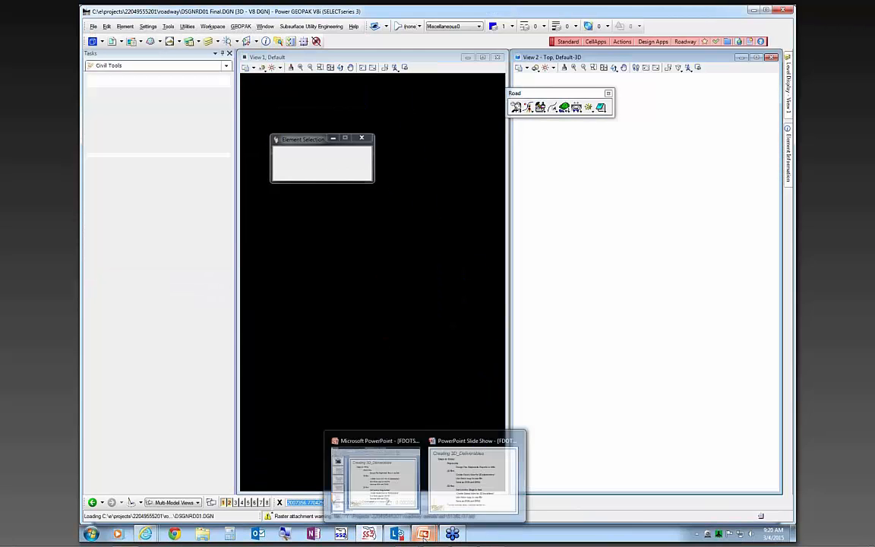
pyautogui.click(472, 477)
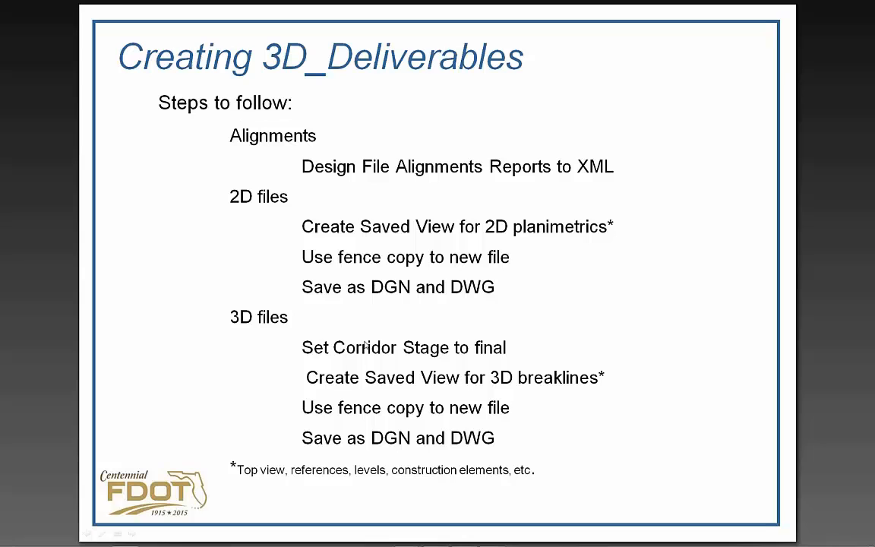
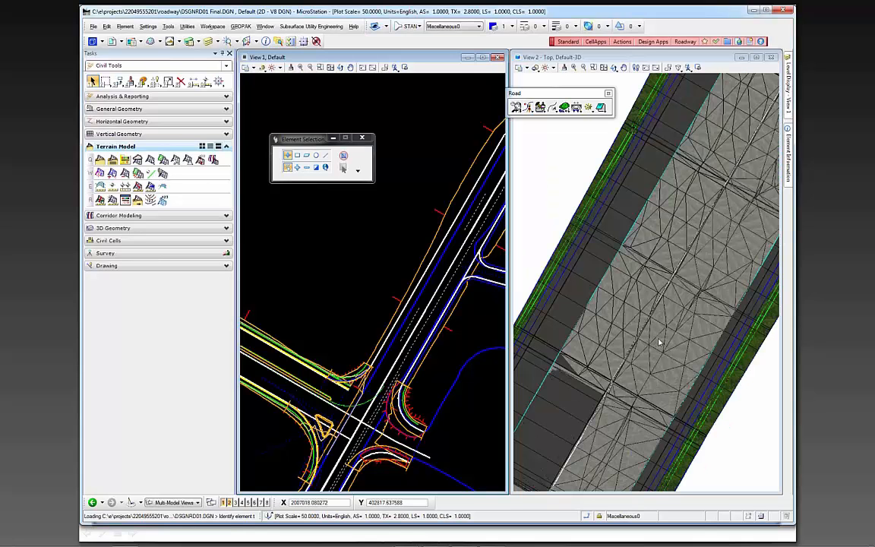
# Close View 1 and maximize View 2 so the Default-3D roadway model fills the workspace
pyautogui.scroll(-8, 606, 346)
pyautogui.scroll(5, 606, 346)
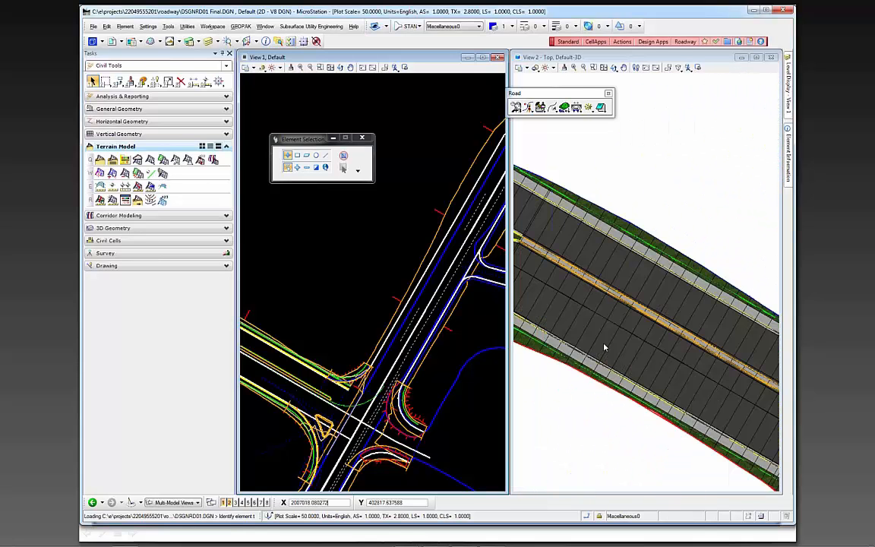
pyautogui.scroll(-3, 665, 410)
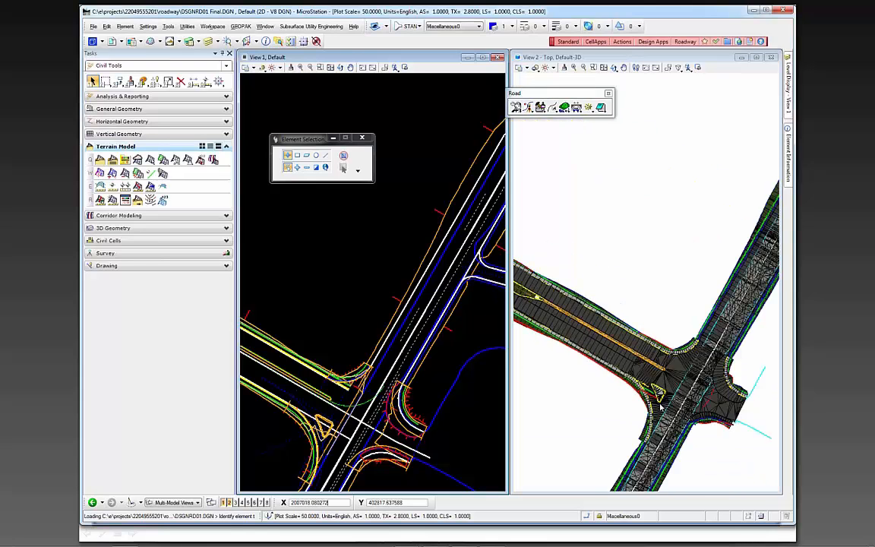
pyautogui.scroll(3, 665, 409)
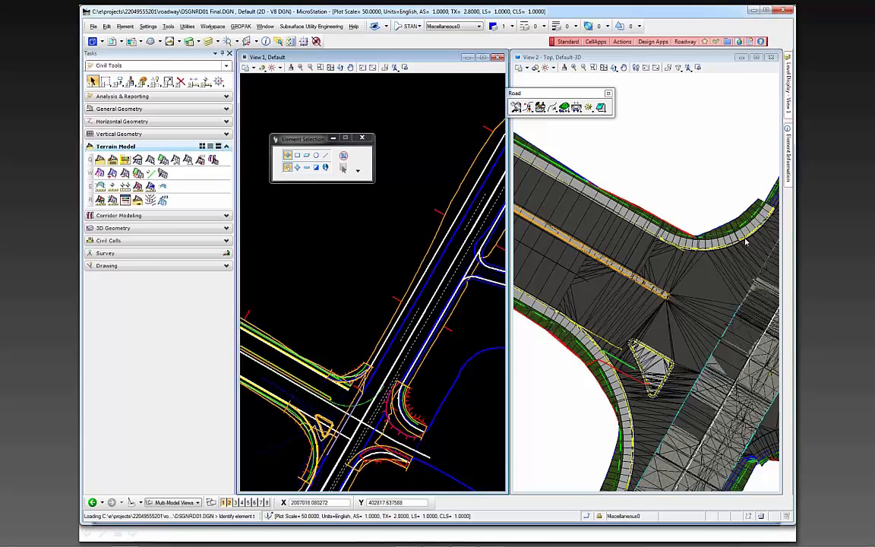
pyautogui.scroll(-5, 661, 263)
pyautogui.scroll(4, 600, 275)
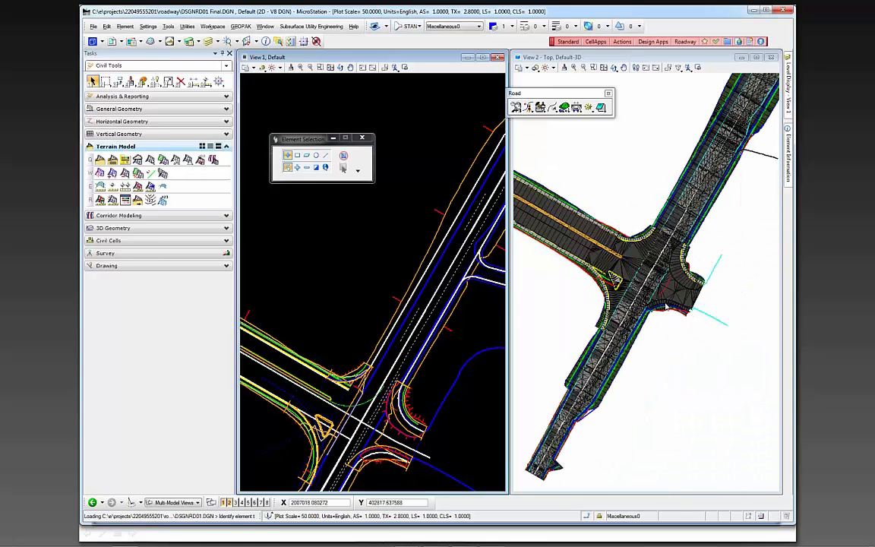
pyautogui.click(723, 387)
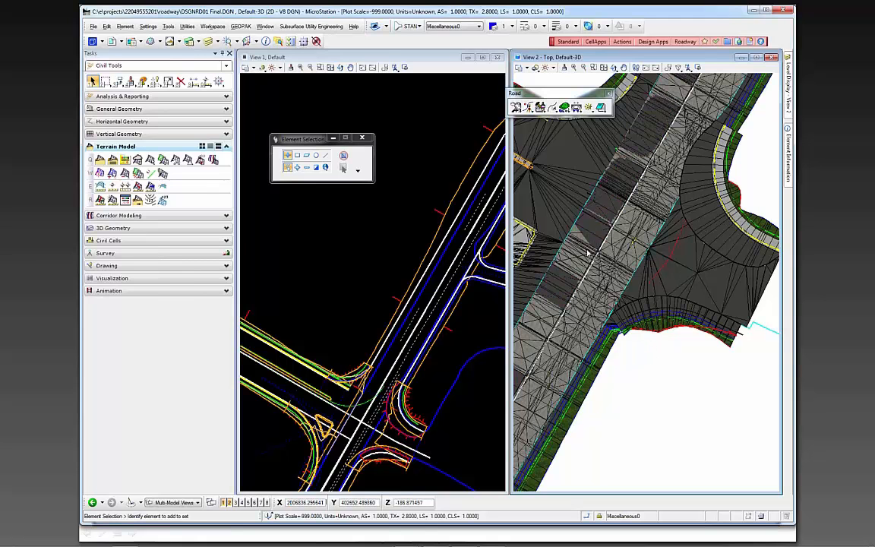
pyautogui.click(497, 58)
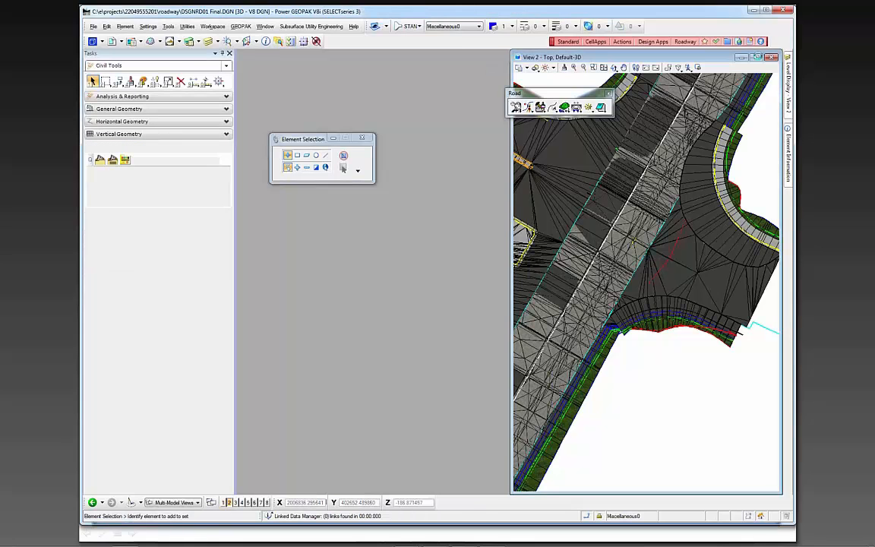
pyautogui.click(757, 57)
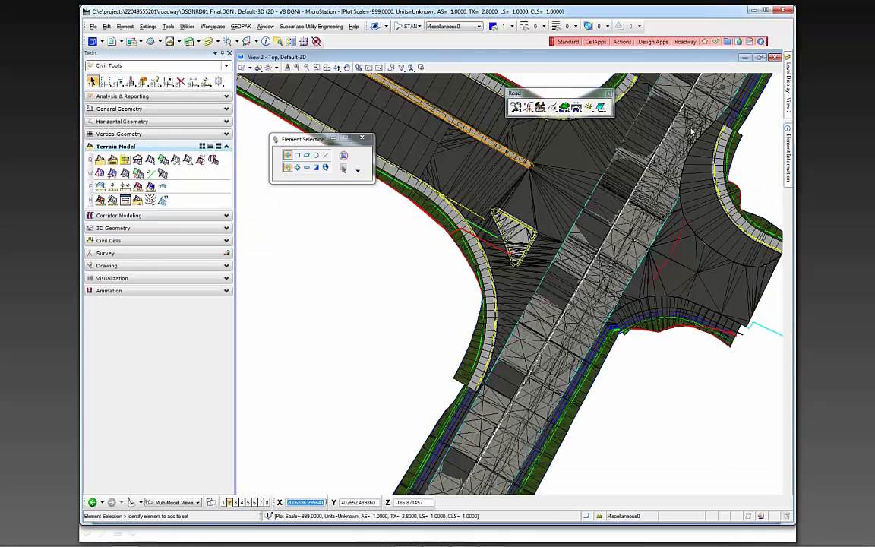
# Look at the 3D model at an angle, fit all of it in View 2, and reset the view to the top orientation
pyautogui.scroll(-3, 591, 351)
pyautogui.moveTo(655, 411); pyautogui.dragTo(537, 299, button='middle')
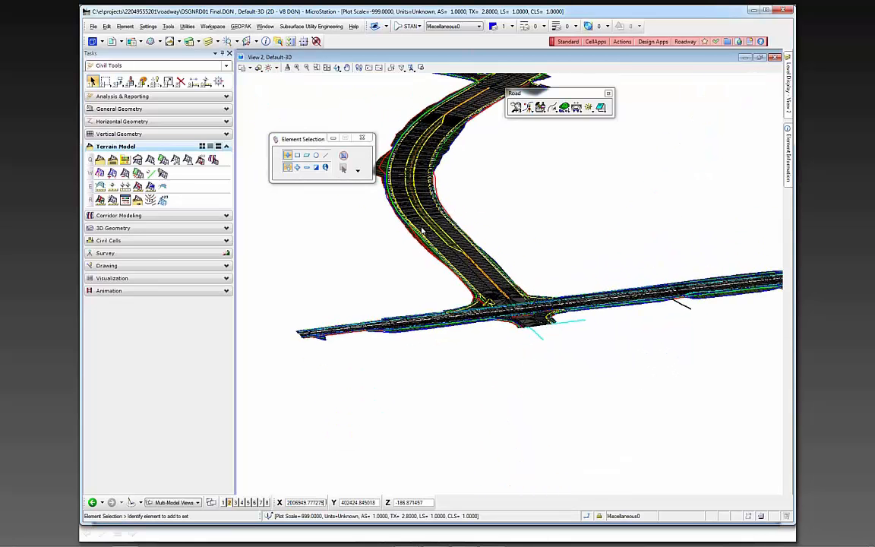
pyautogui.scroll(5, 423, 232)
pyautogui.click(327, 68)
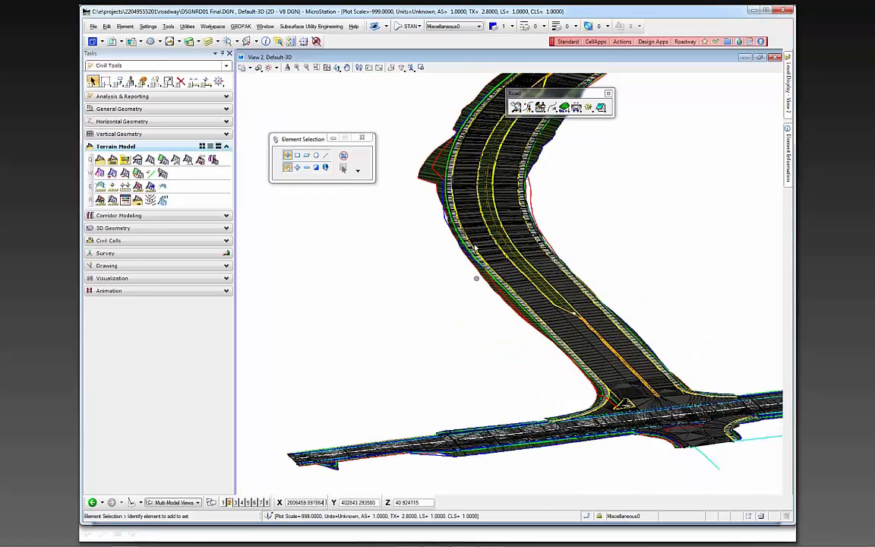
pyautogui.click(337, 68)
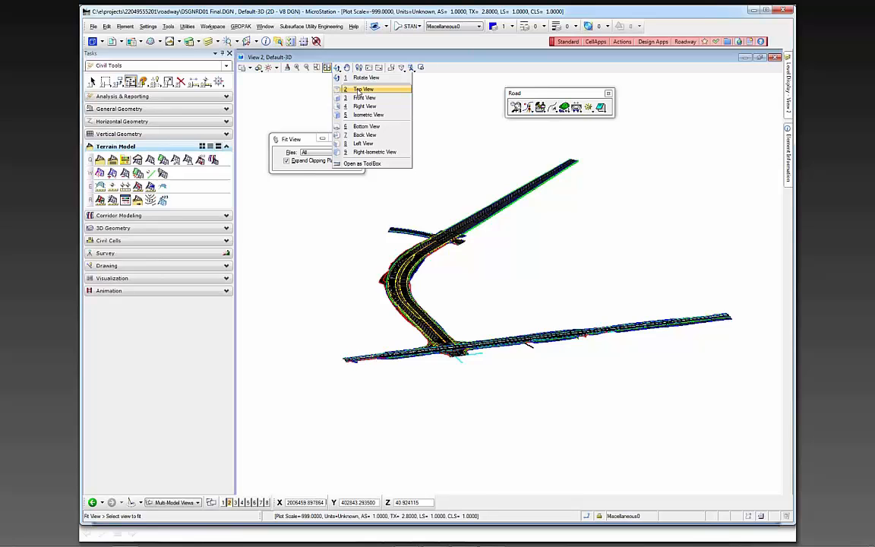
pyautogui.click(361, 90)
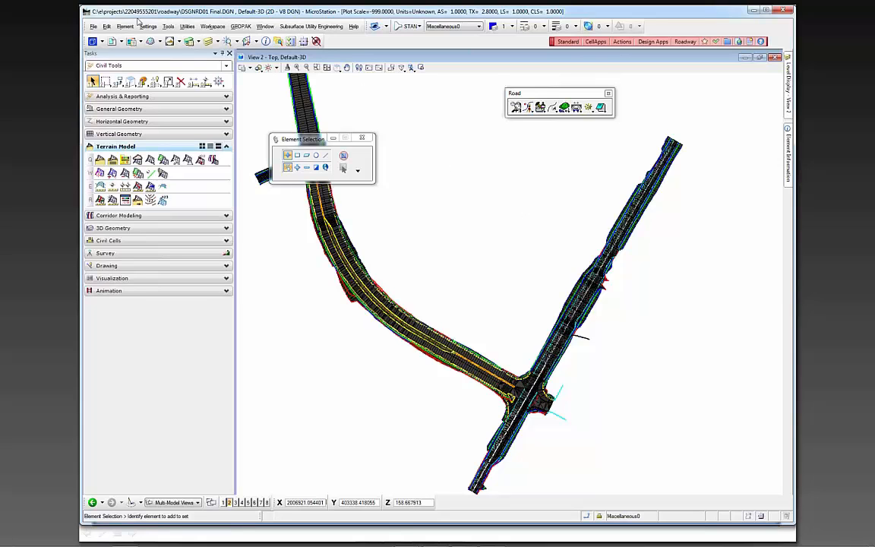
# Turn off display of the GDTMRD02.DGN reference and set View 2's display style to Wireframe
pyautogui.click(120, 42)
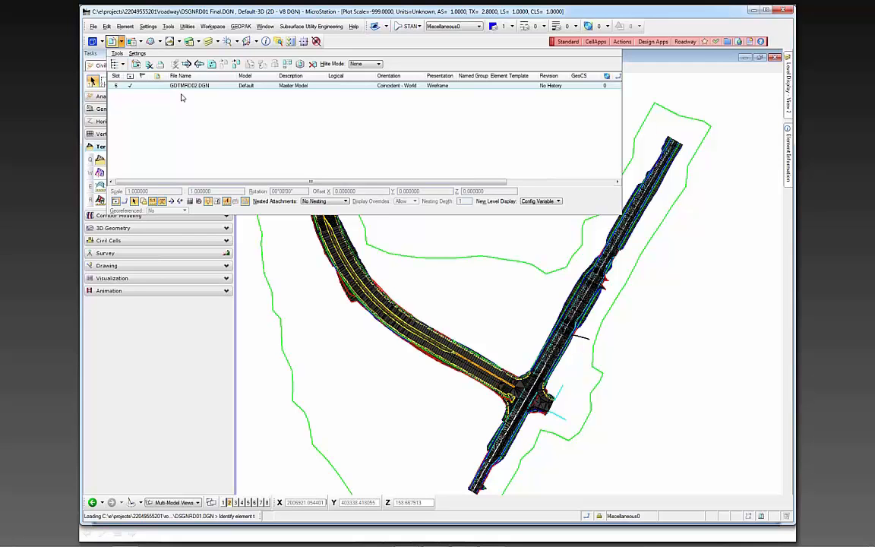
pyautogui.click(130, 85)
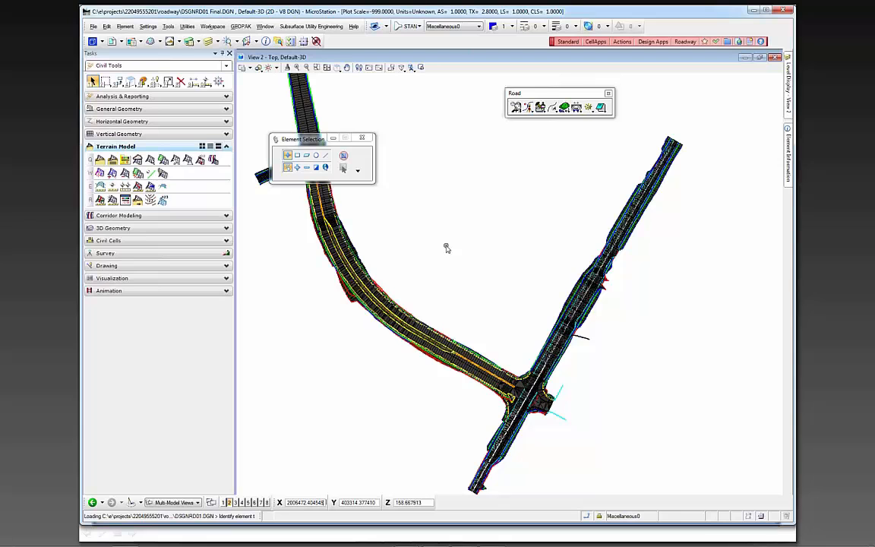
pyautogui.click(249, 67)
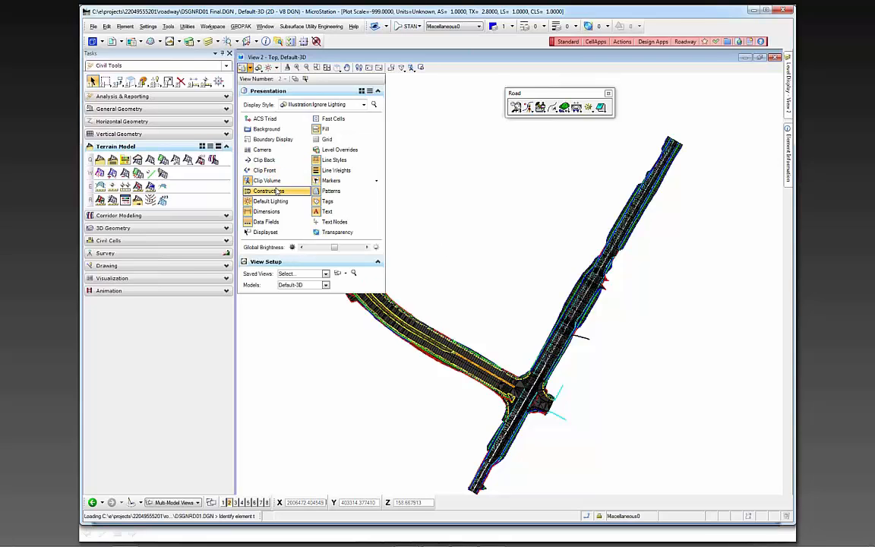
pyautogui.click(317, 67)
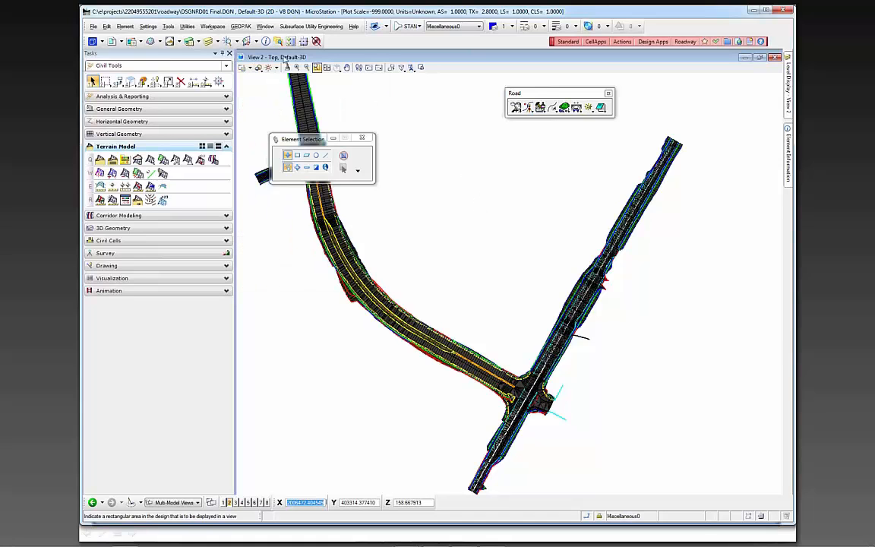
pyautogui.click(244, 68)
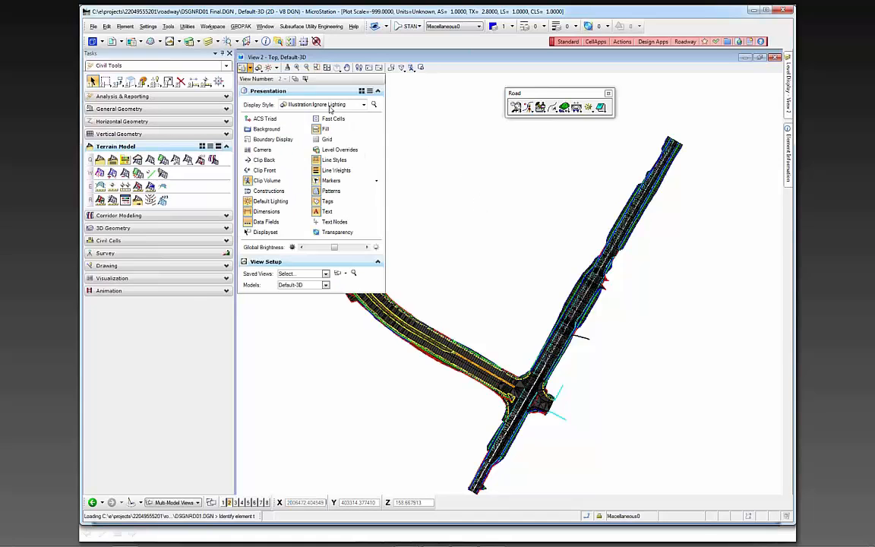
pyautogui.click(334, 106)
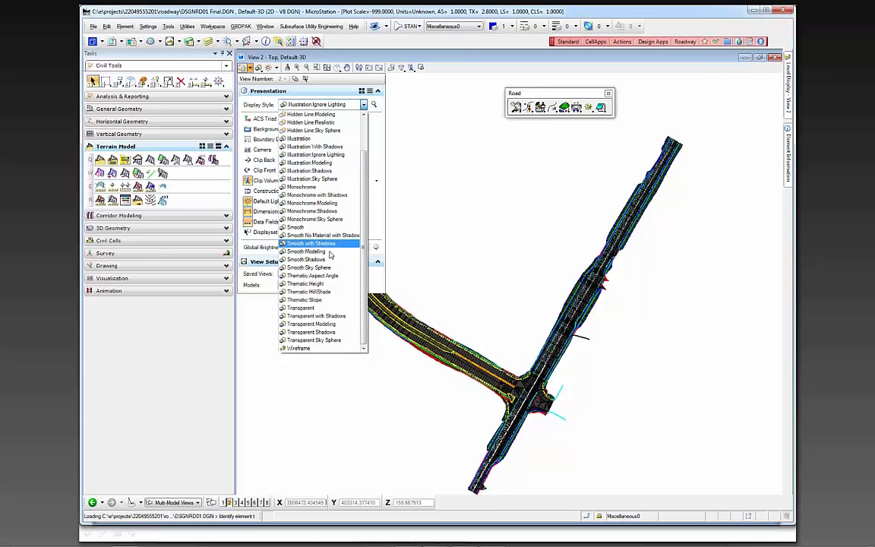
pyautogui.click(331, 349)
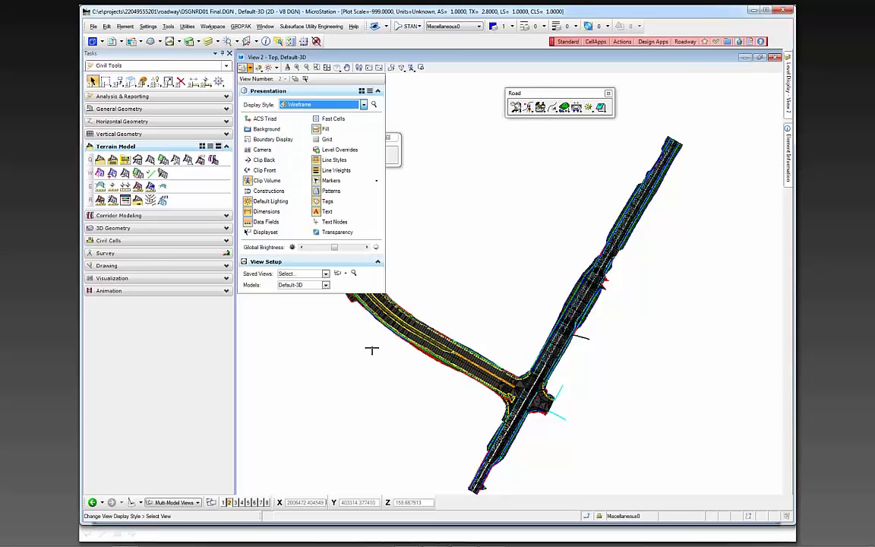
pyautogui.click(465, 313)
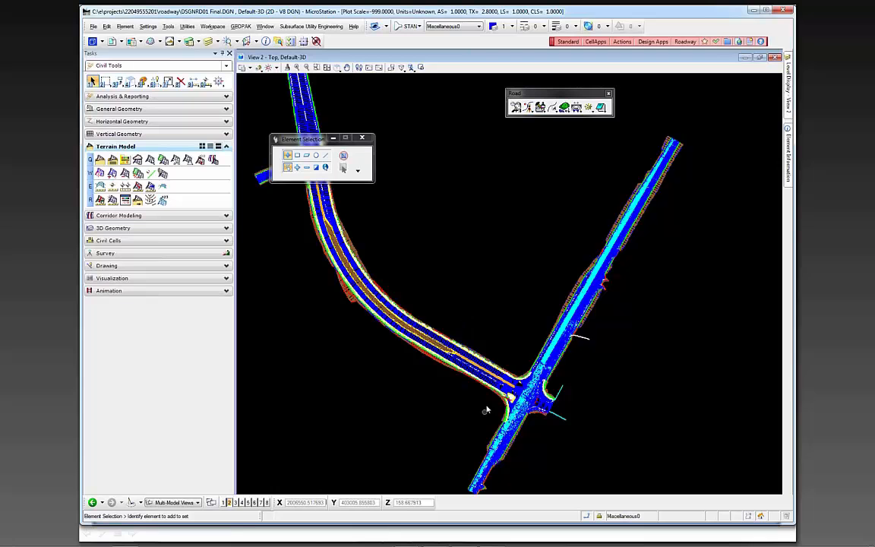
# Inspect the LT_Pavement2%Outside mesh near the intersection by selecting it, and clear the selection
pyautogui.scroll(4, 485, 406)
pyautogui.scroll(4, 474, 340)
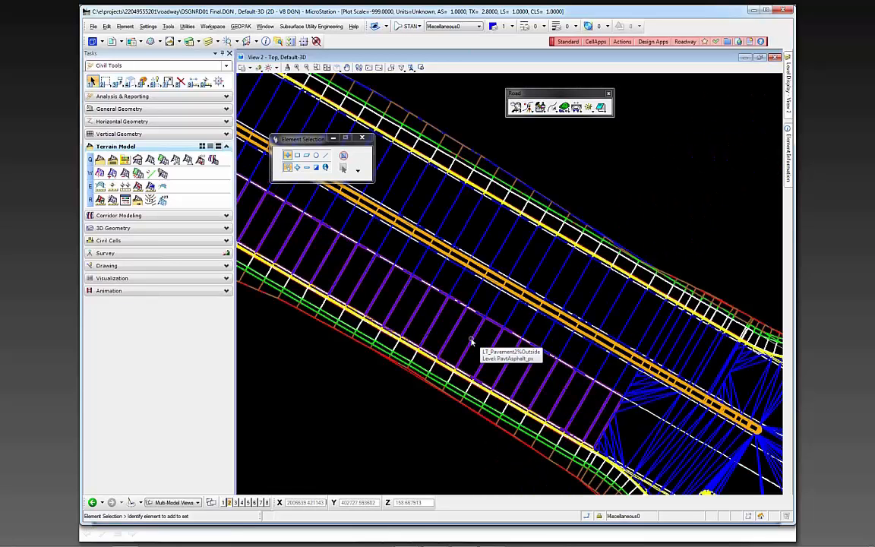
pyautogui.click(471, 341)
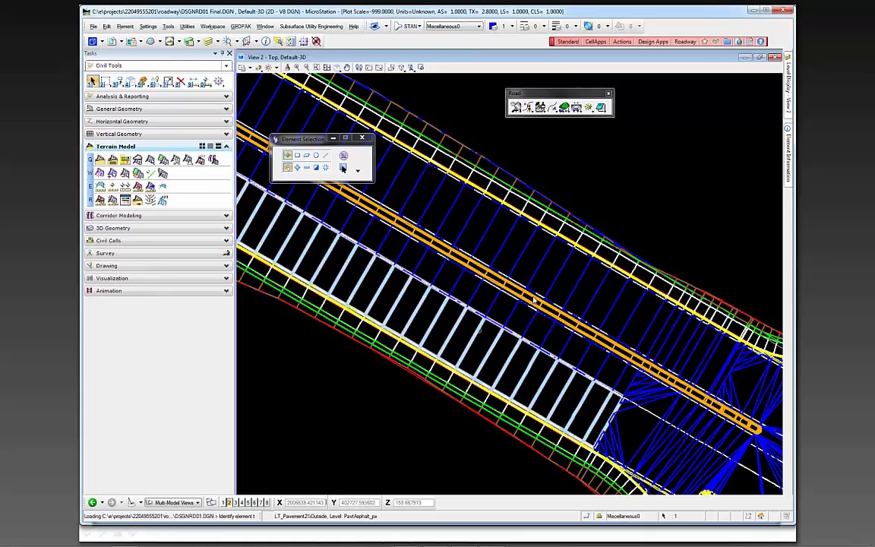
pyautogui.moveTo(790, 158)
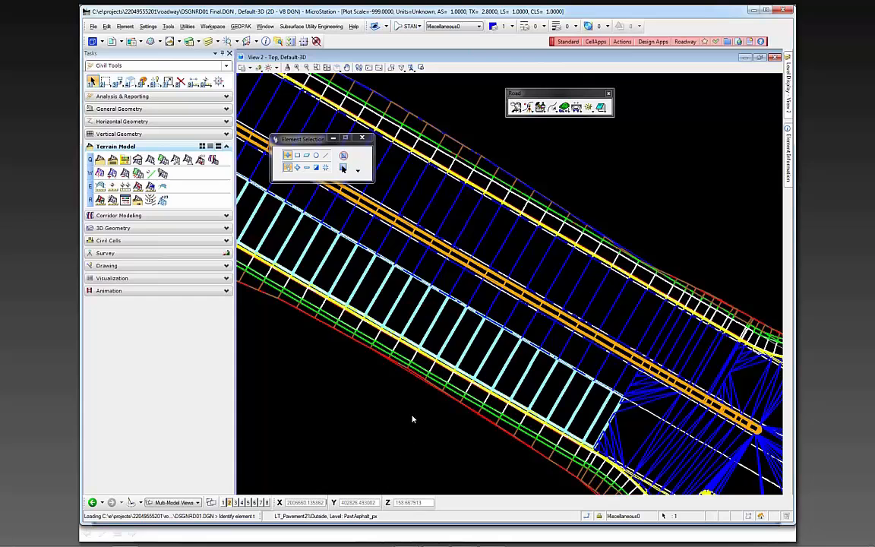
pyautogui.click(412, 417)
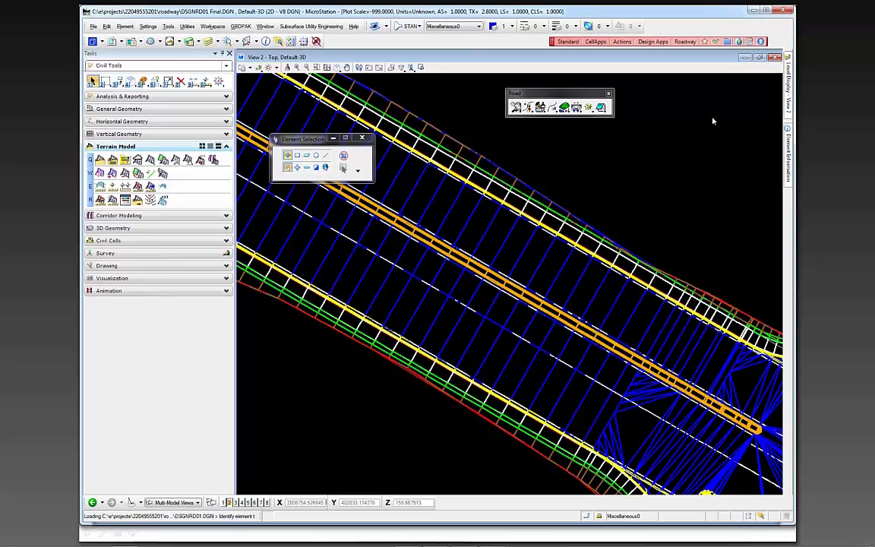
# Show the Civil Standards in Project Explorer and expand the DSGNRD01 Final.DGN feature definitions to review their categories
pyautogui.click(428, 201)
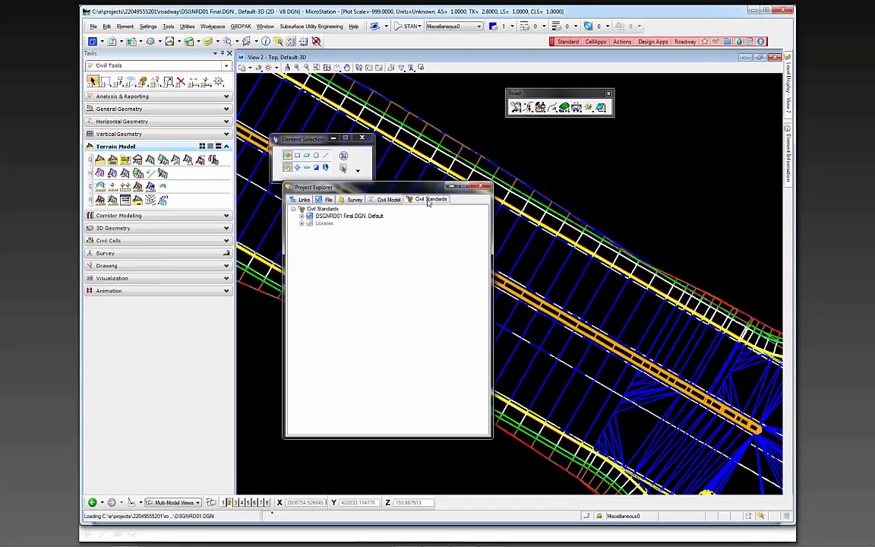
pyautogui.click(302, 218)
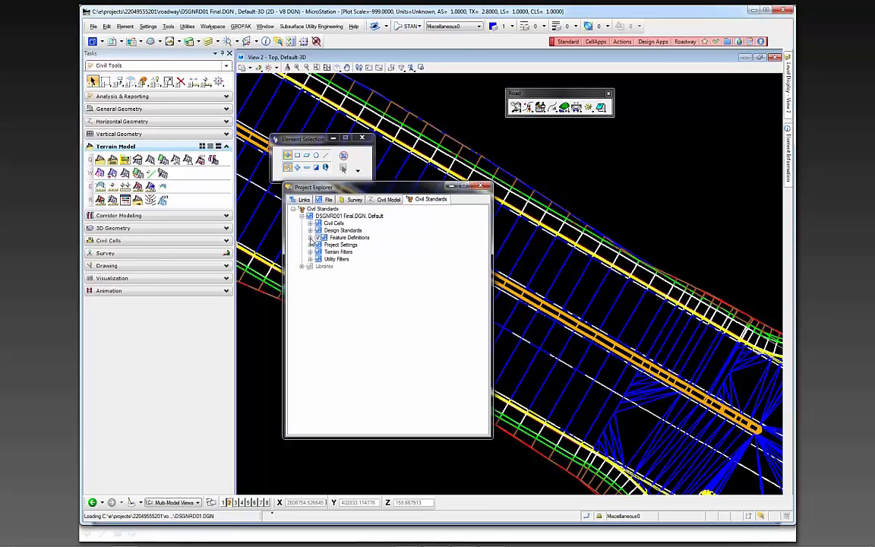
pyautogui.click(310, 237)
pyautogui.click(354, 245)
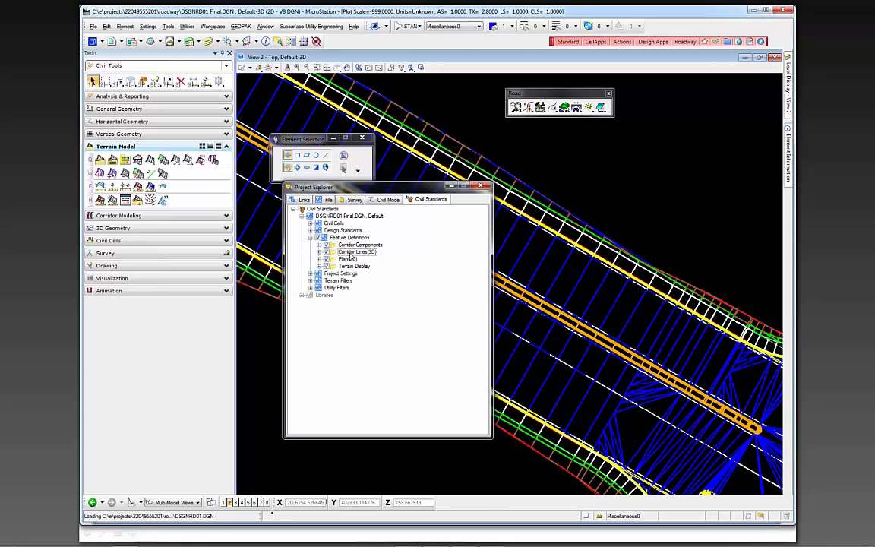
pyautogui.click(356, 252)
pyautogui.click(349, 259)
pyautogui.click(346, 267)
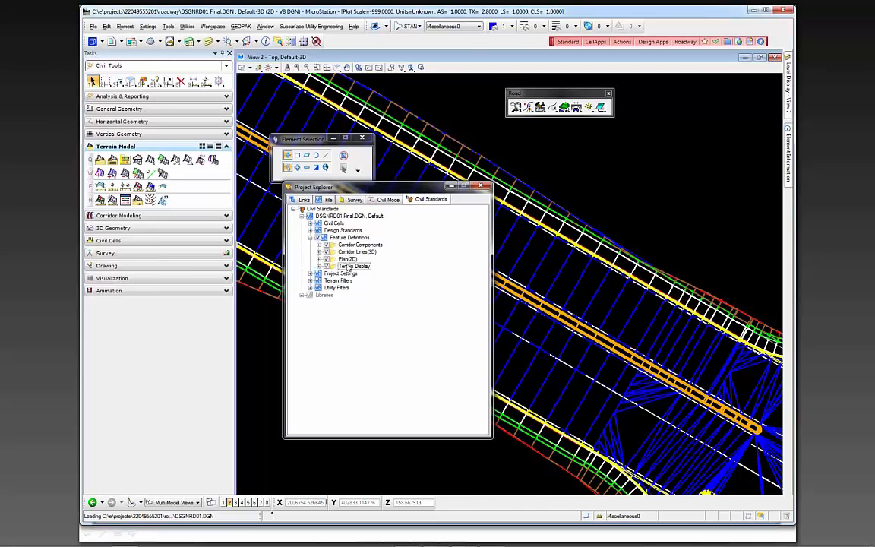
pyautogui.click(365, 253)
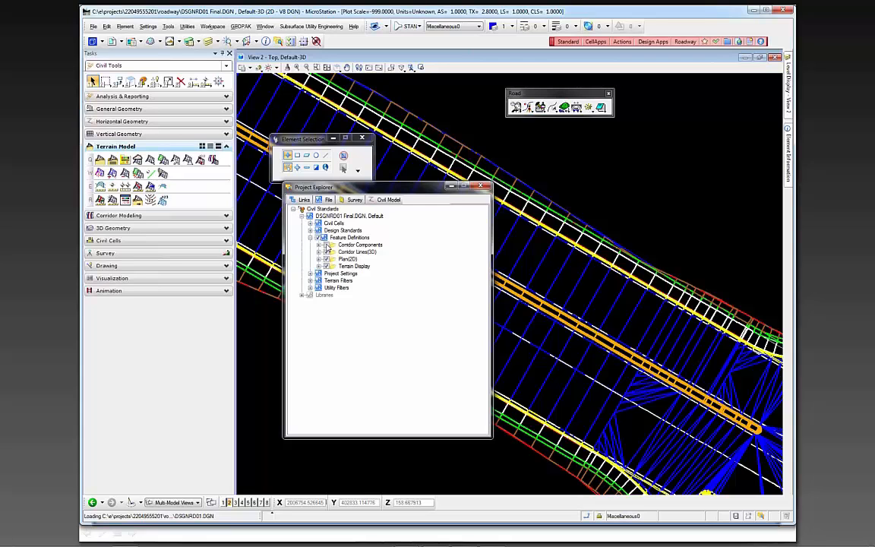
# Turn off display of the Corridor Components and Plan(2D) feature definitions, and expand Terrain Display
pyautogui.click(326, 245)
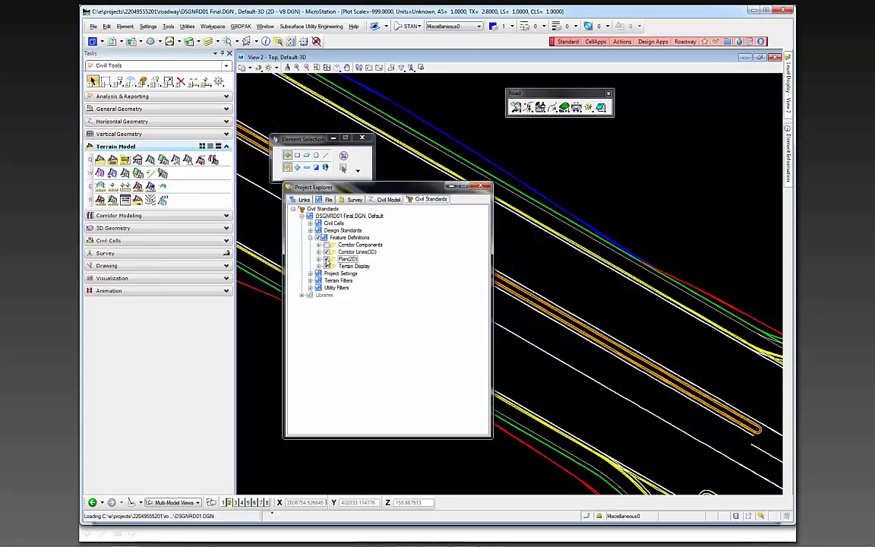
pyautogui.click(326, 260)
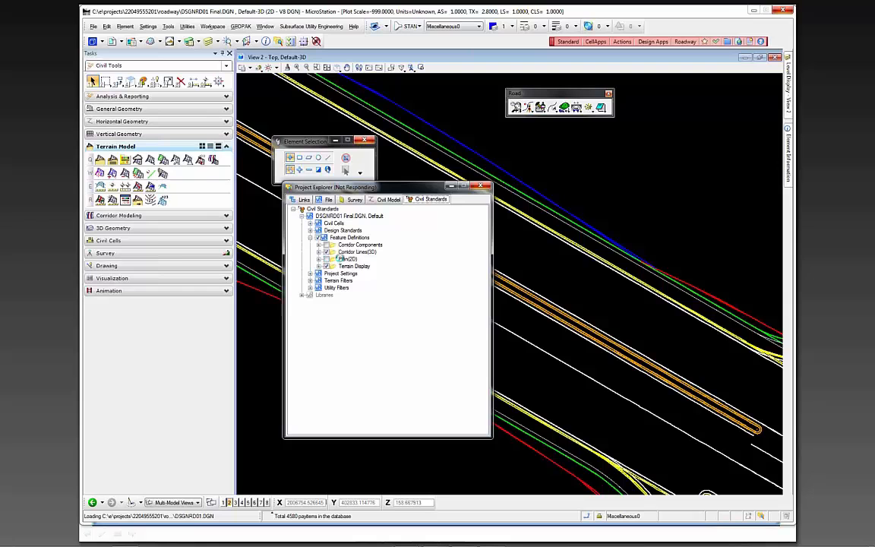
pyautogui.click(326, 267)
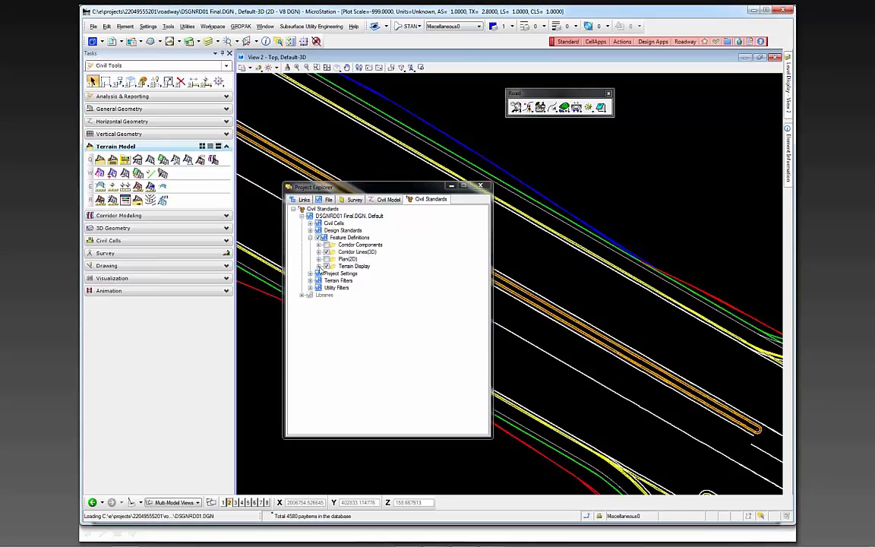
pyautogui.click(319, 267)
pyautogui.click(335, 275)
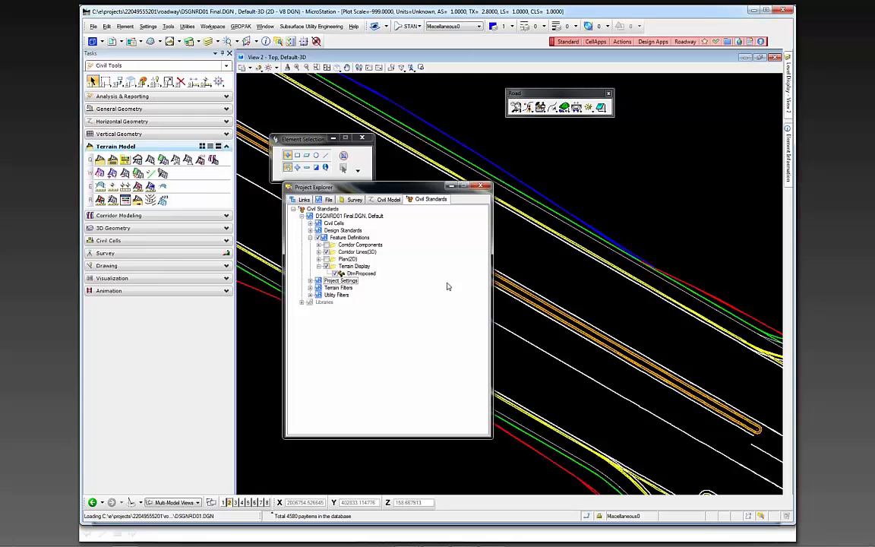
# Check the remaining linework at the intersection, collapse Terrain Display, and turn the Plan(2D) features back on
pyautogui.scroll(-2, 490, 248)
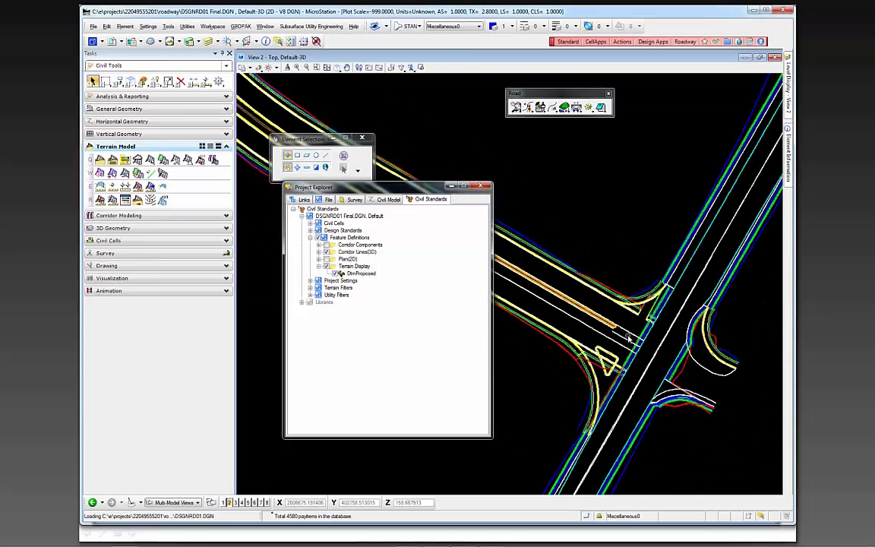
pyautogui.scroll(1, 637, 336)
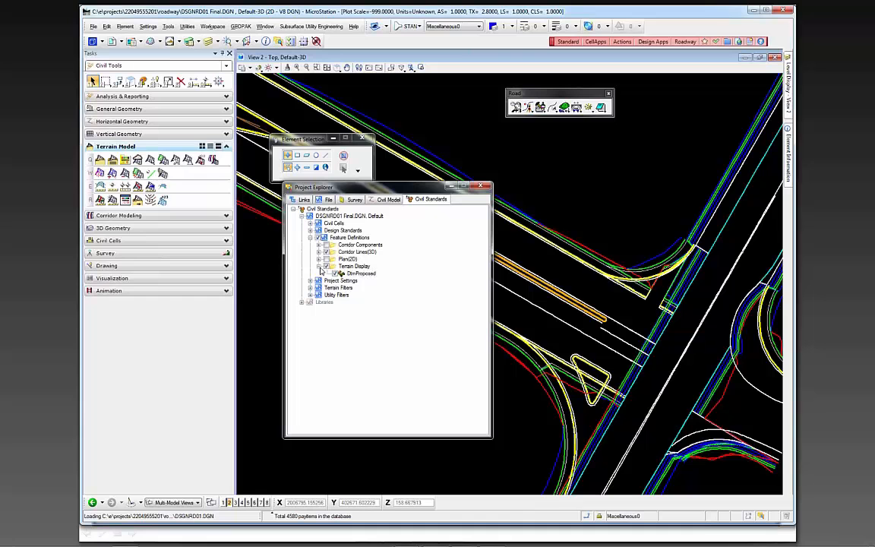
pyautogui.click(326, 267)
pyautogui.click(326, 267)
pyautogui.click(327, 260)
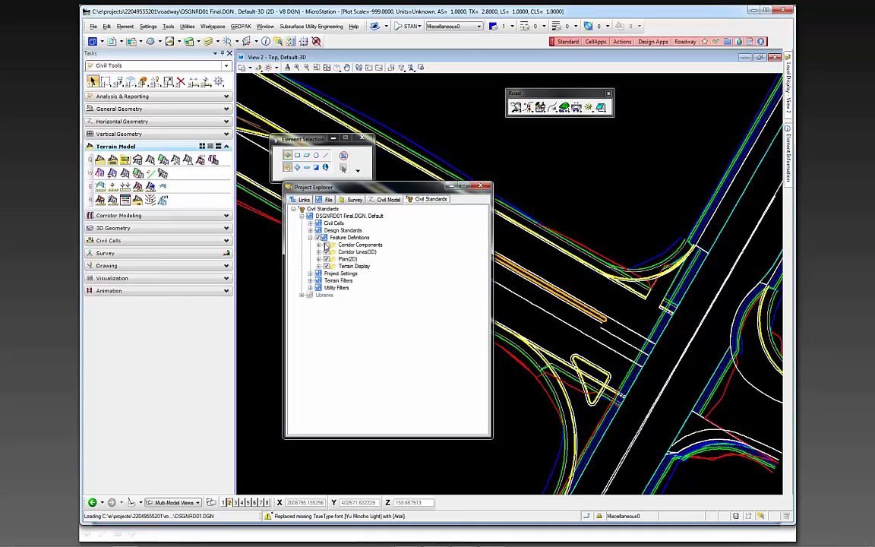
# Set the Corridor Components feature definitions to be hidden and close Project Explorer
pyautogui.click(326, 244)
pyautogui.click(480, 187)
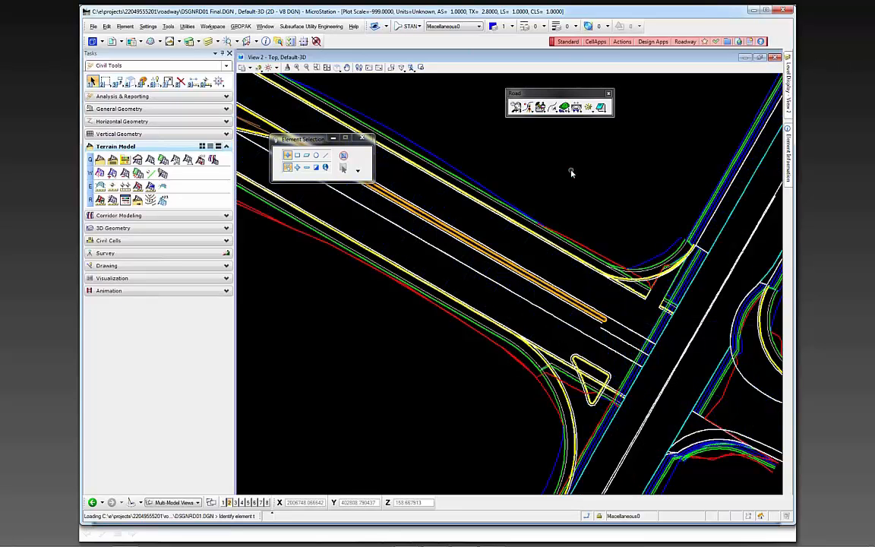
# Turn off the ConstLines_pm and ConstLines levels of DSGNRD01 Final.DGN in View 2
pyautogui.moveTo(786, 93)
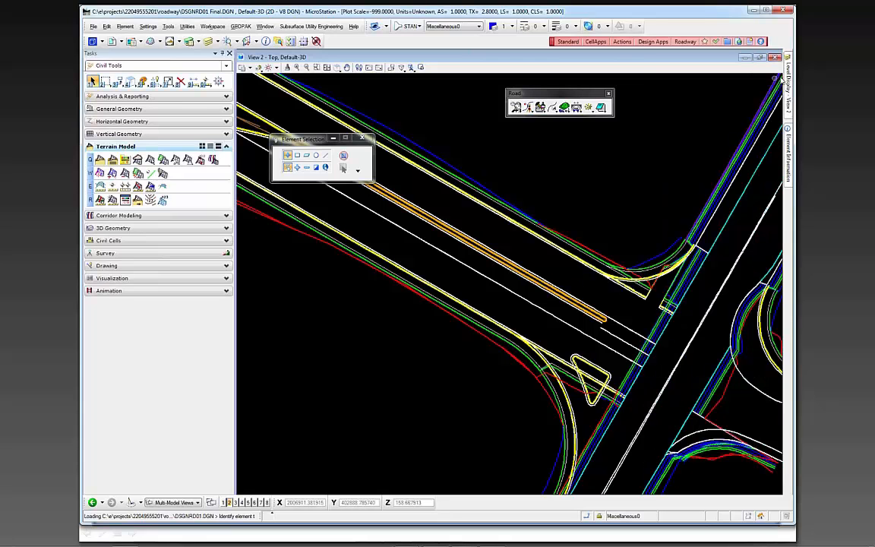
pyautogui.moveTo(787, 84)
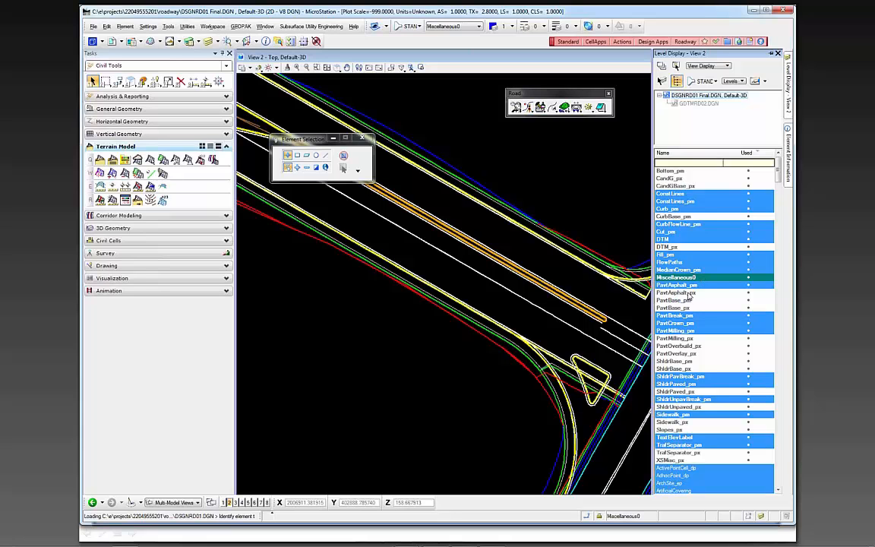
pyautogui.click(687, 203)
pyautogui.click(677, 195)
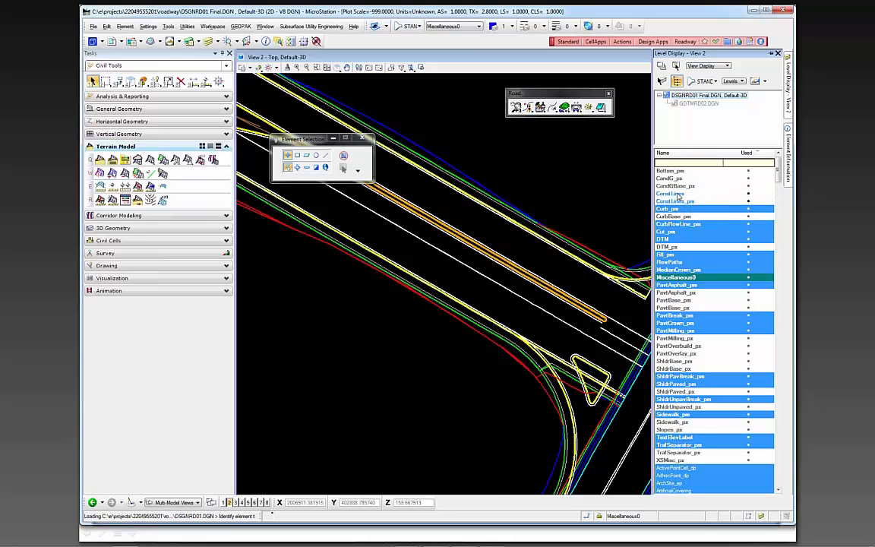
# Turn off the TextElevLabel, DTM and Miscellaneous0 levels, making Curb_pm the active level
pyautogui.scroll(5, 674, 362)
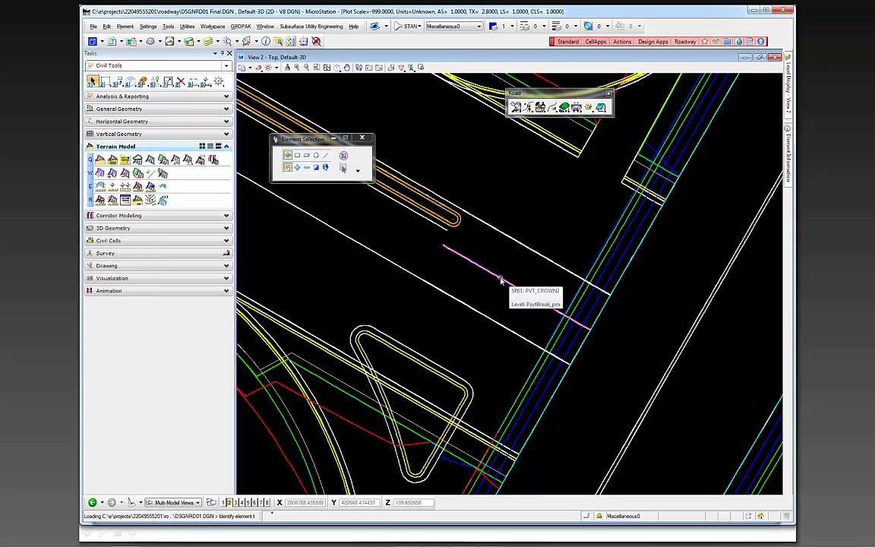
pyautogui.scroll(-3, 536, 292)
pyautogui.scroll(-3, 540, 292)
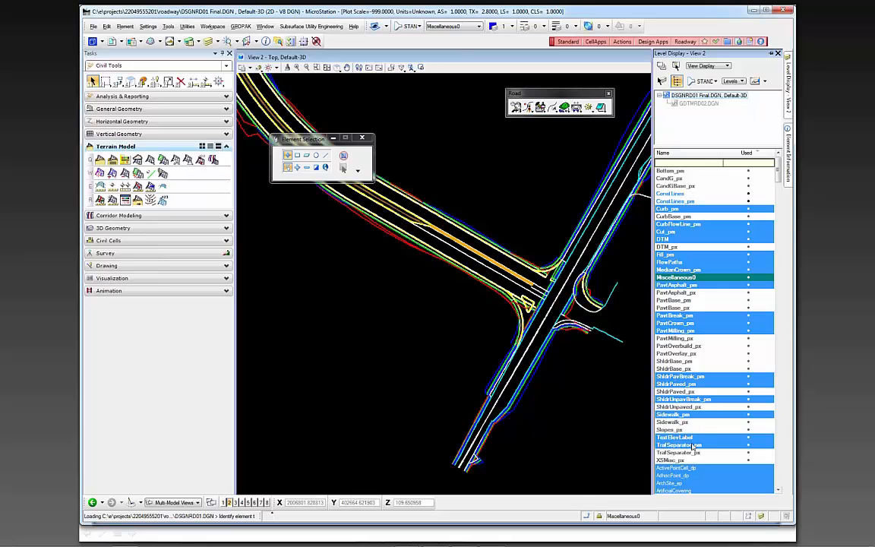
pyautogui.click(683, 439)
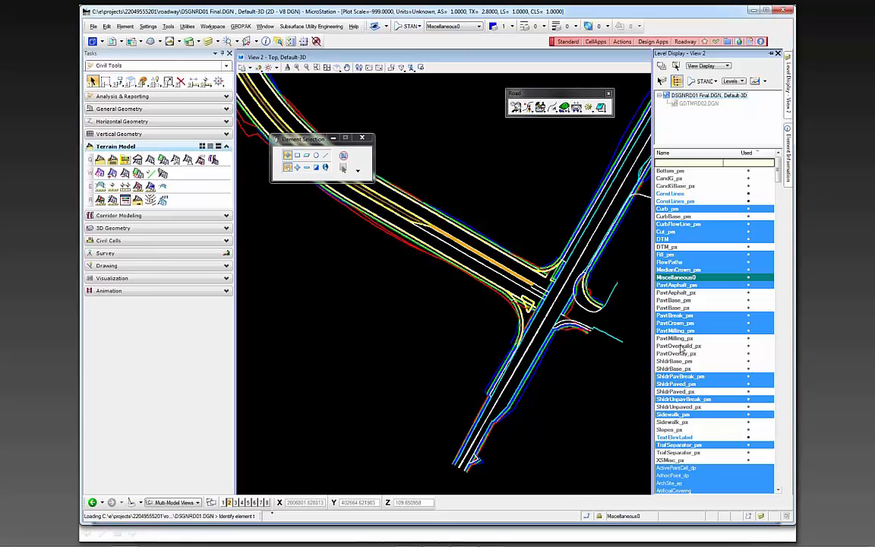
pyautogui.click(666, 240)
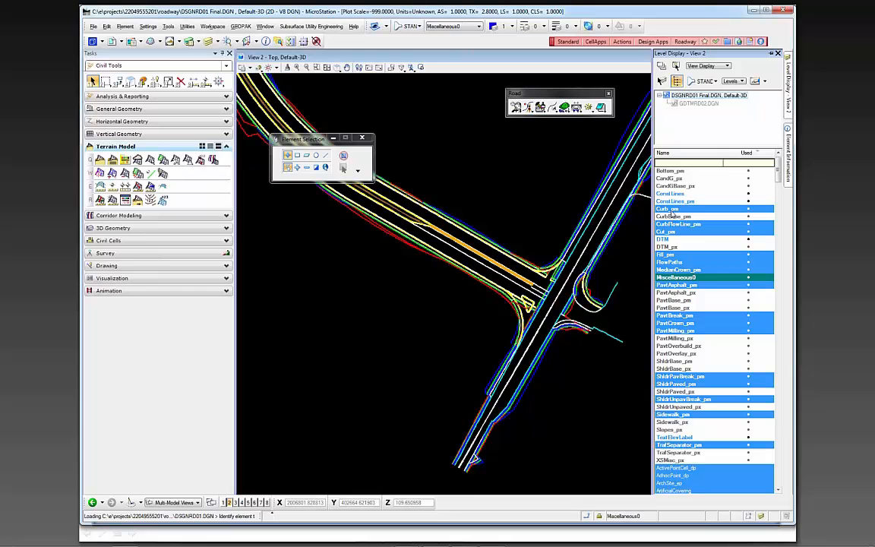
pyautogui.doubleClick(668, 209)
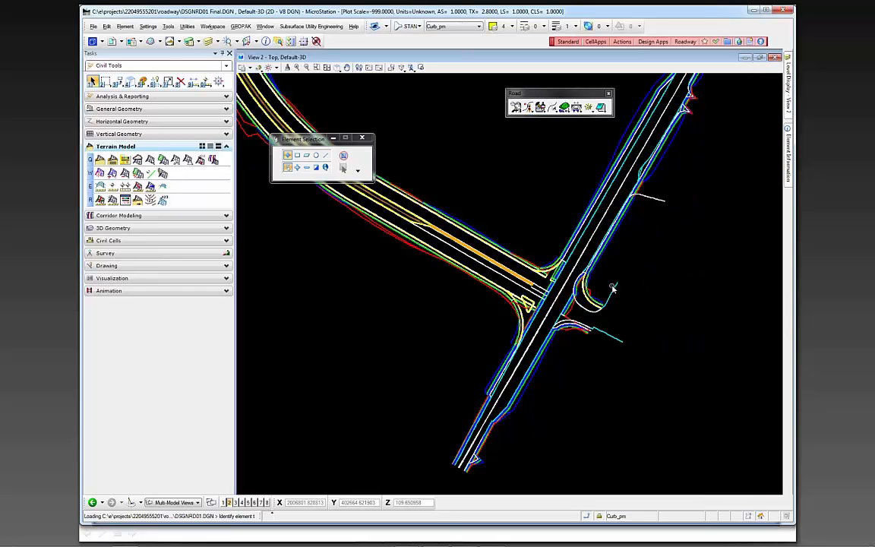
# Set the level filter to (none) so levels outside the current filter are also listed
pyautogui.moveTo(788, 84)
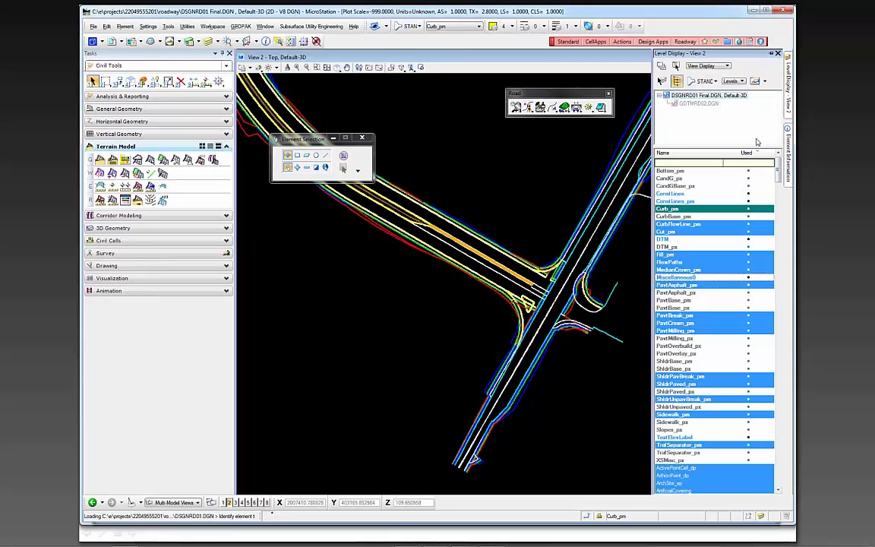
pyautogui.click(709, 81)
pyautogui.click(694, 92)
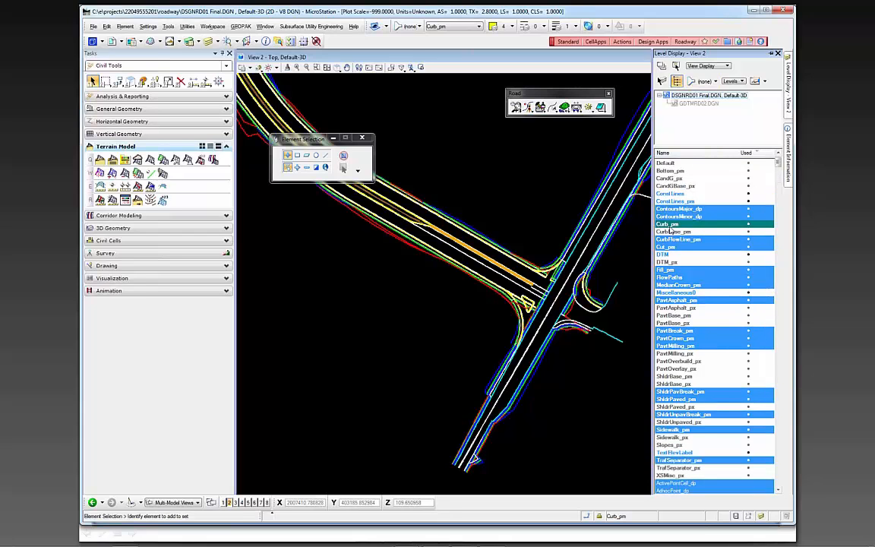
# Tilt the corridor model into a 3D view and examine the median, curb and shoulder lines along the curve
pyautogui.scroll(-3, 705, 346)
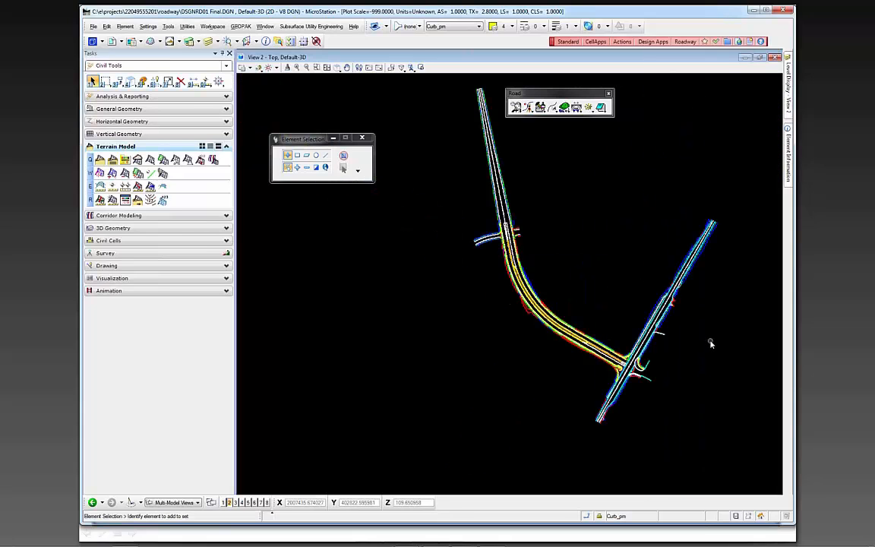
pyautogui.keyDown('shift'); pyautogui.moveTo(659, 404); pyautogui.dragTo(551, 226, button='middle'); pyautogui.keyUp('shift')
pyautogui.rightClick(551, 226)
pyautogui.scroll(8, 511, 296)
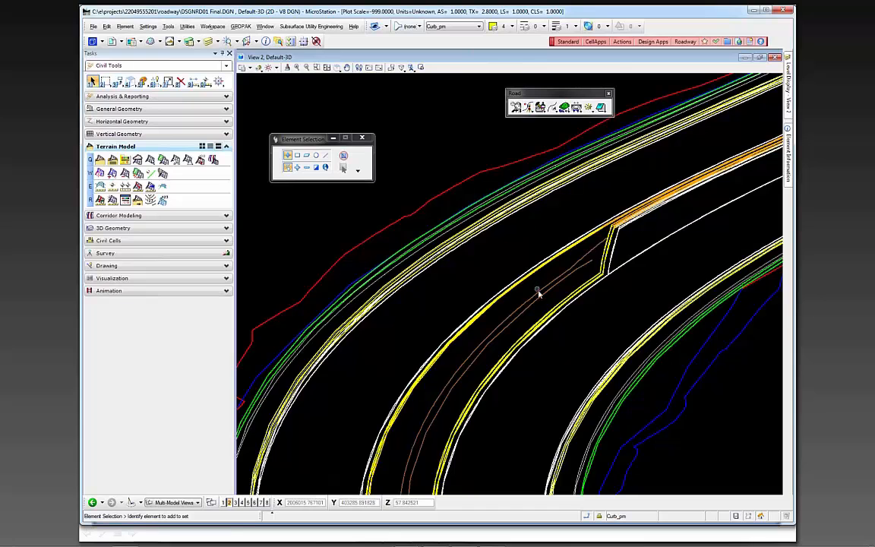
pyautogui.scroll(2, 541, 291)
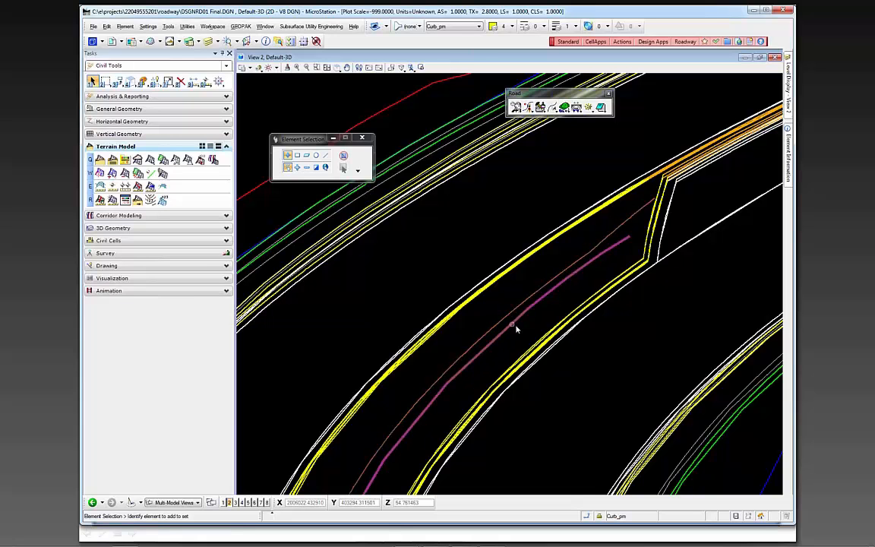
pyautogui.scroll(-1, 509, 325)
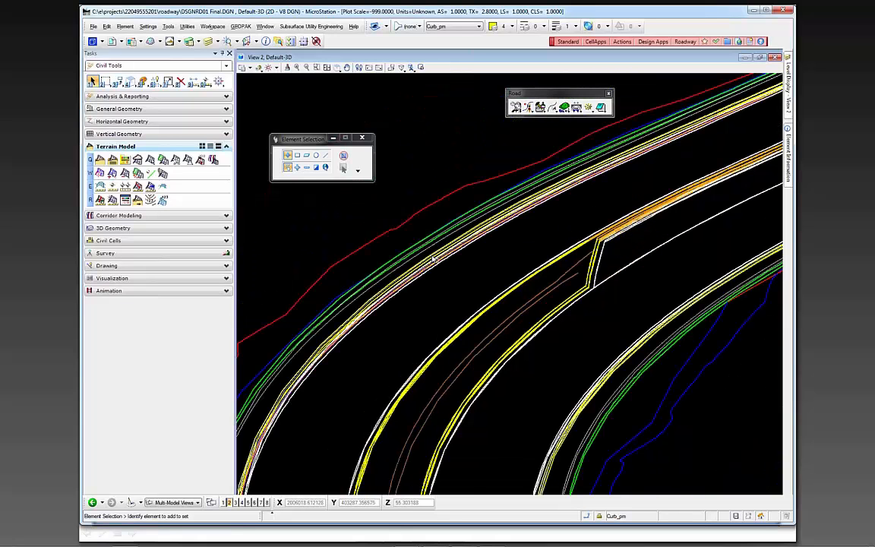
pyautogui.scroll(2, 416, 247)
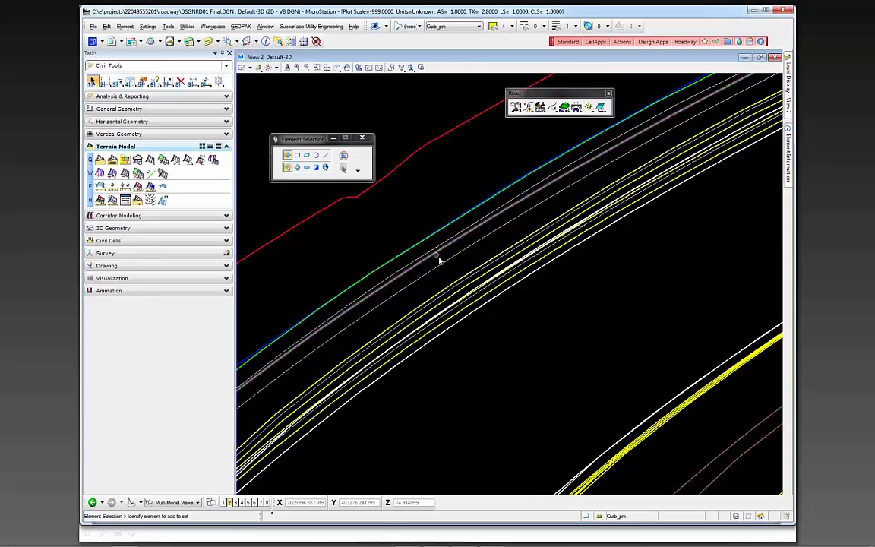
pyautogui.scroll(-1, 448, 266)
pyautogui.scroll(2, 385, 308)
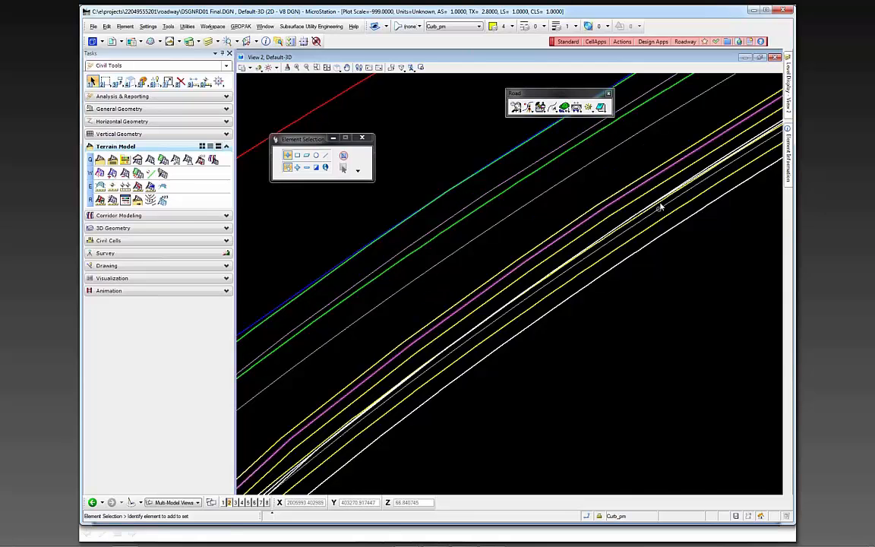
pyautogui.scroll(-3, 600, 239)
pyautogui.scroll(3, 574, 348)
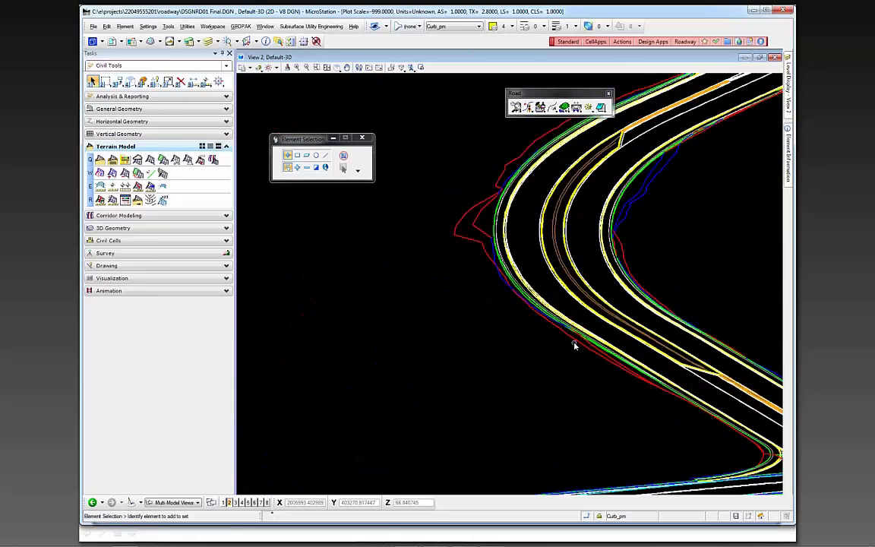
pyautogui.scroll(-3, 495, 306)
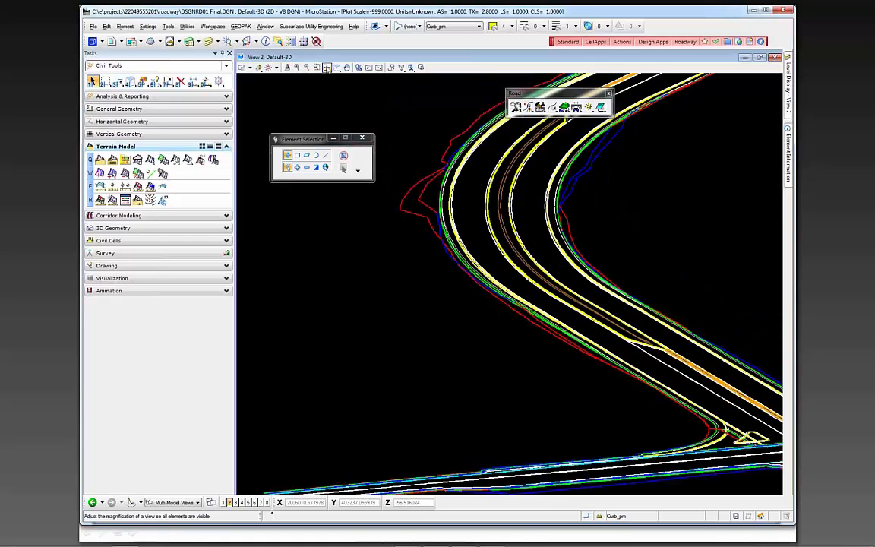
# Fit all corridor linework in View 2 and return the view to the top orientation
pyautogui.click(326, 67)
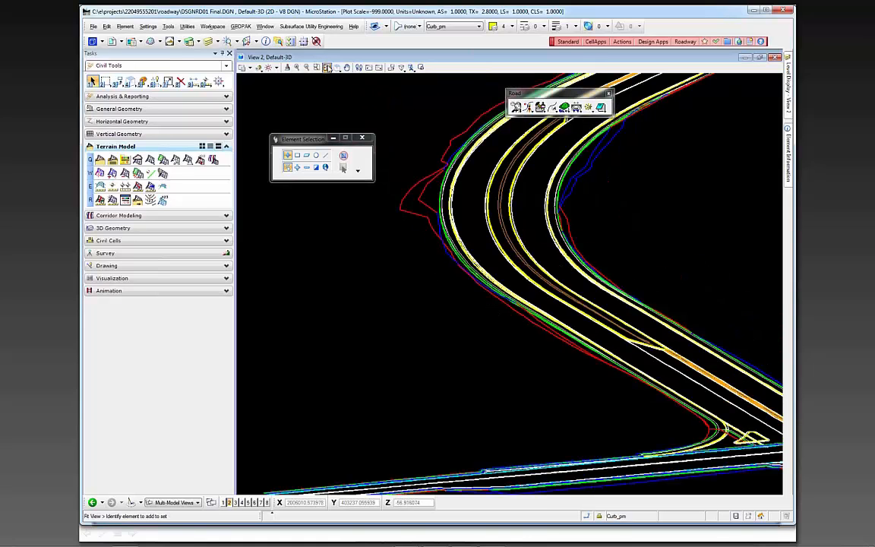
pyautogui.click(345, 67)
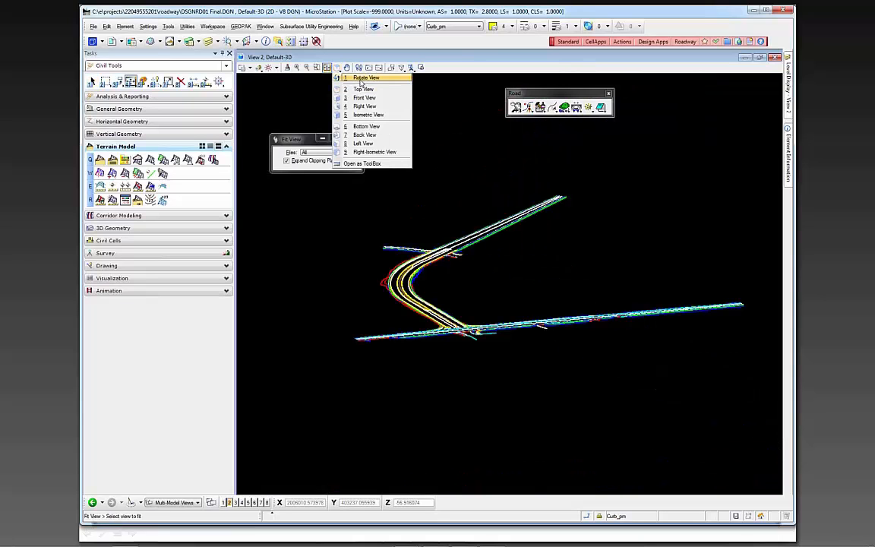
pyautogui.click(363, 90)
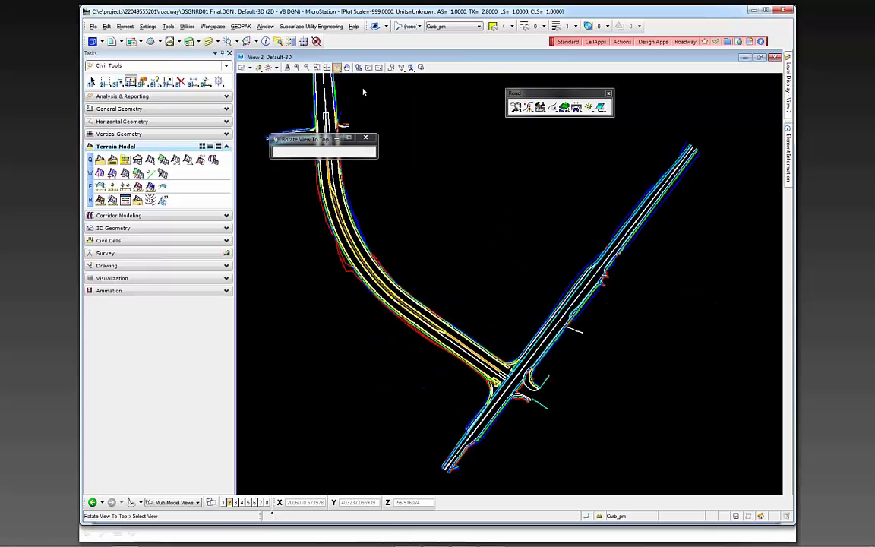
# Examine the remaining corridor lines in plan, from the median along the curve to the intersection and side roads
pyautogui.scroll(-3, 524, 321)
pyautogui.scroll(6, 471, 288)
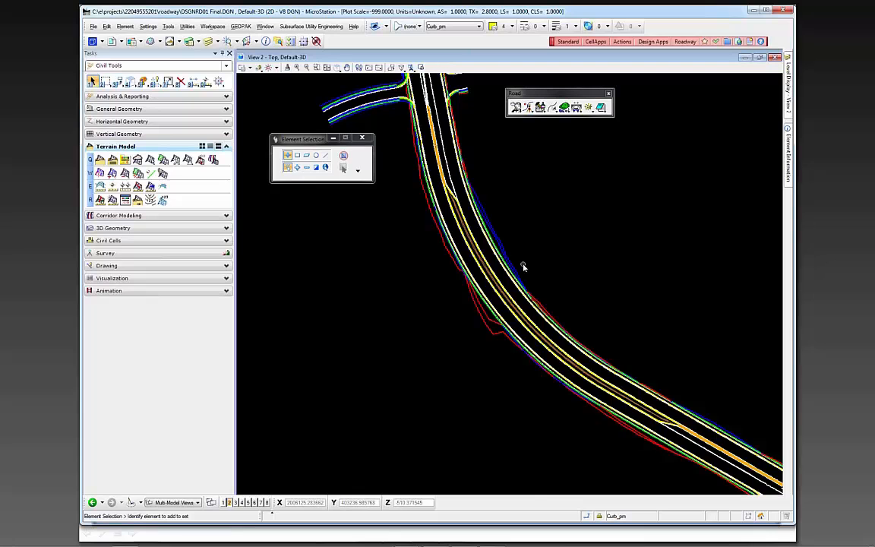
pyautogui.scroll(3, 522, 267)
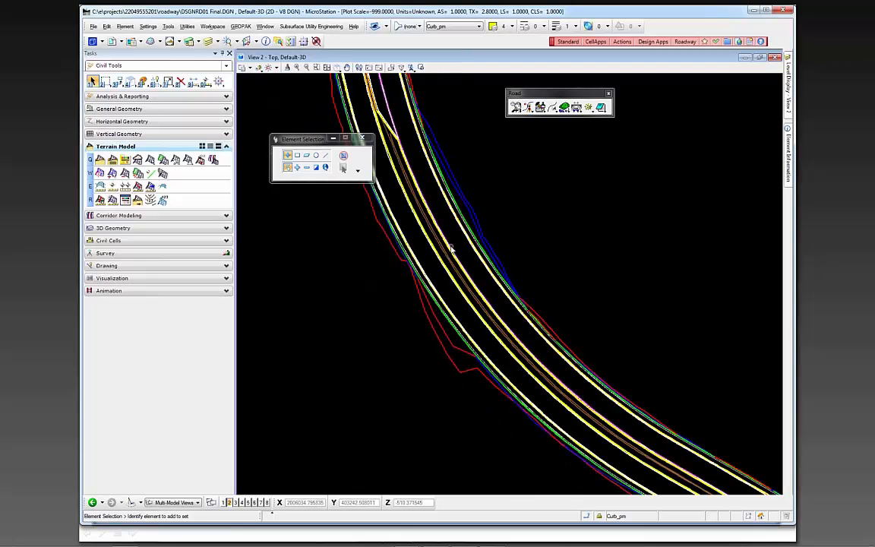
pyautogui.scroll(-4, 349, 237)
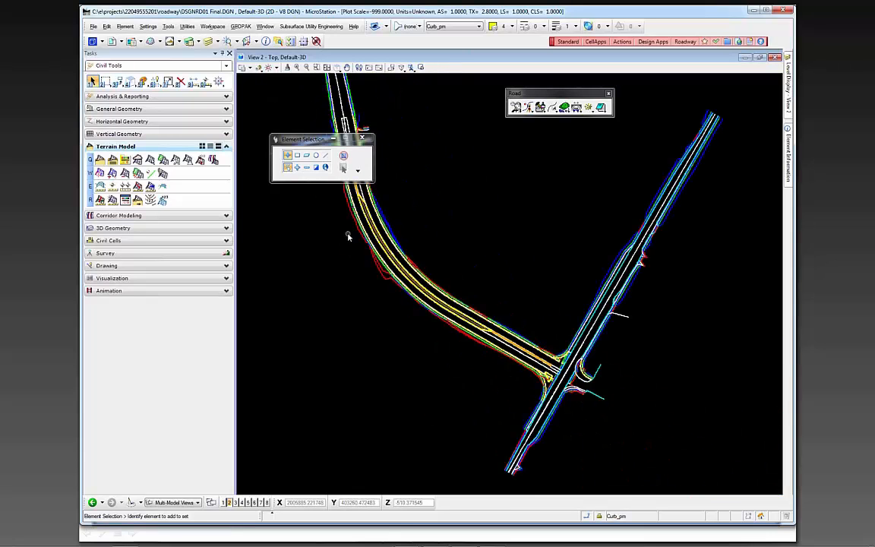
pyautogui.scroll(3, 545, 374)
pyautogui.scroll(2, 545, 373)
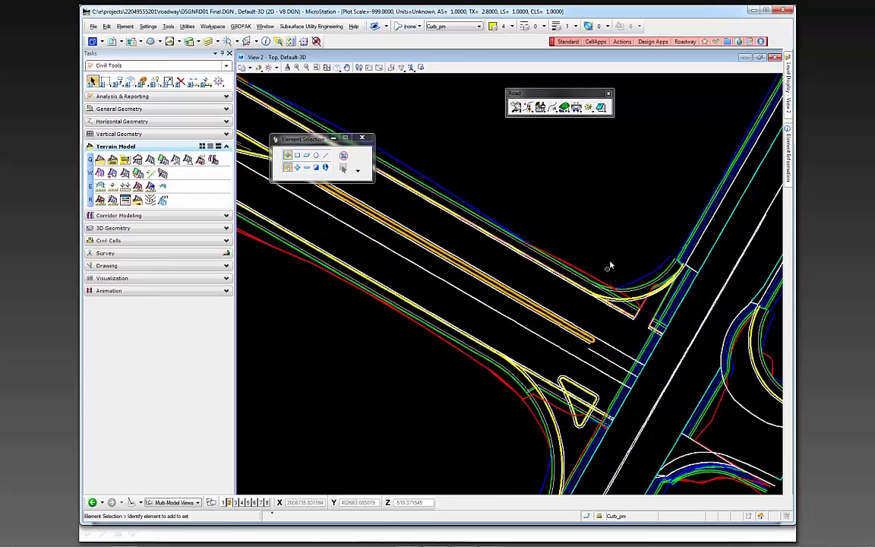
pyautogui.scroll(-2, 609, 265)
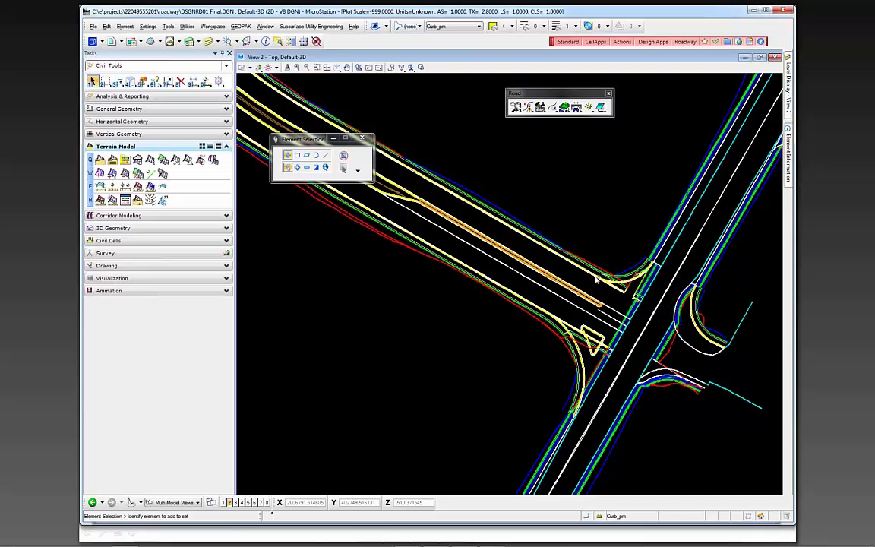
pyautogui.scroll(-3, 582, 228)
pyautogui.moveTo(581, 300)
pyautogui.mouseDown(button='middle')
pyautogui.moveTo(582, 329)
pyautogui.moveTo(578, 312)
pyautogui.mouseUp(button='middle')
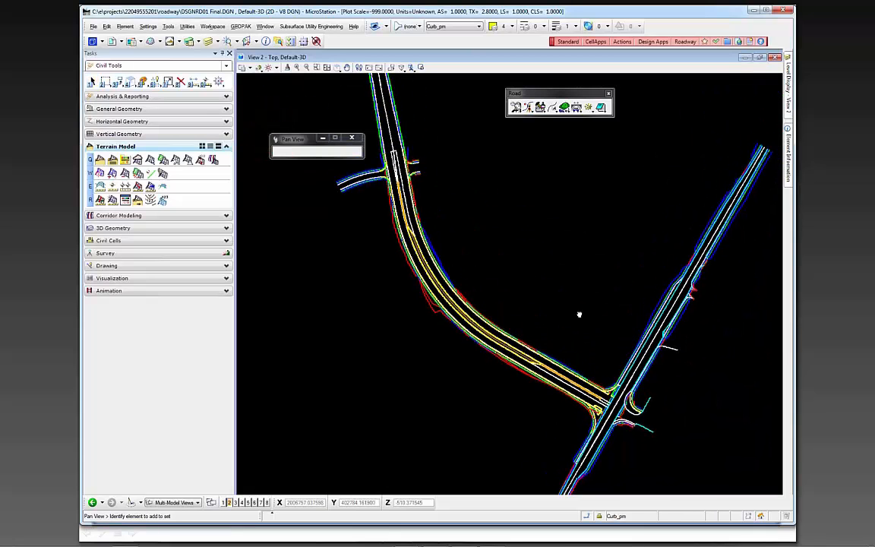
pyautogui.scroll(-2, 578, 313)
pyautogui.moveTo(555, 254); pyautogui.dragTo(540, 287, button='middle')
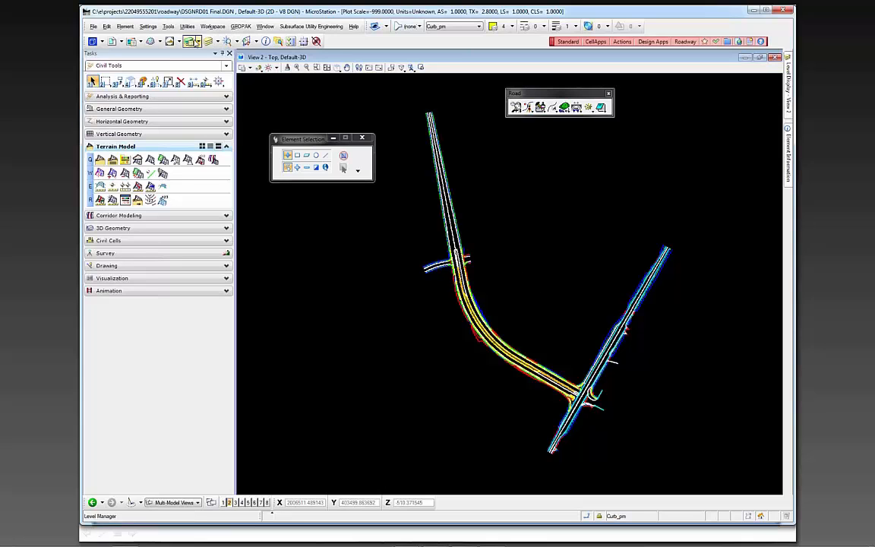
# Apply the 3DBreaklines saved view to View 2 and close the saved views dialogs
pyautogui.click(177, 42)
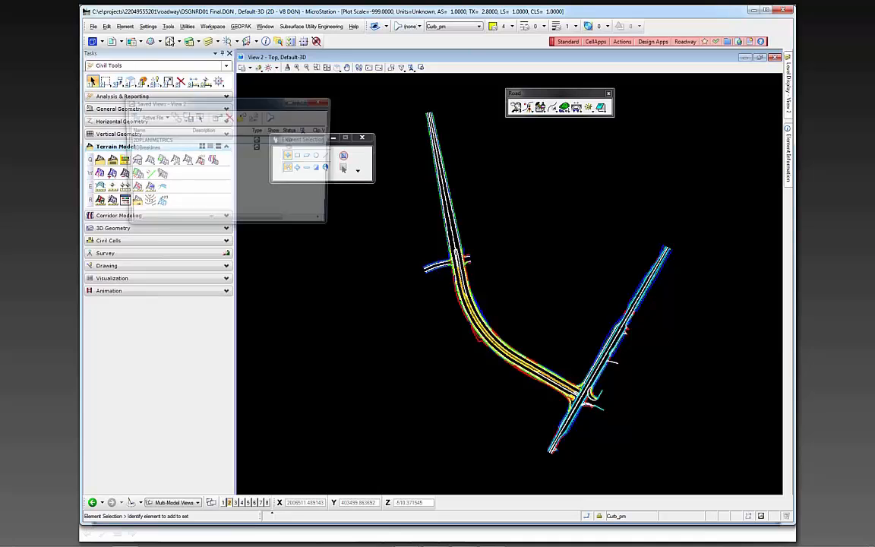
pyautogui.click(143, 149)
pyautogui.click(199, 116)
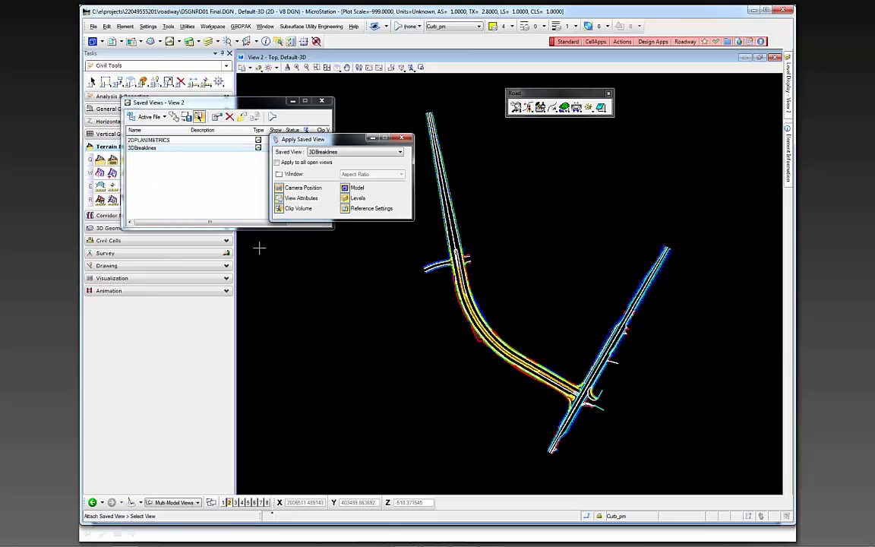
pyautogui.click(346, 326)
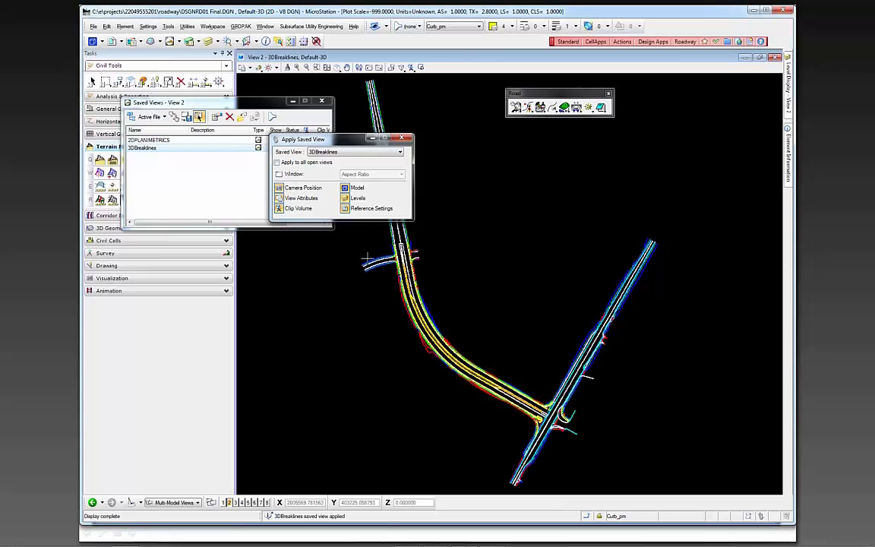
pyautogui.click(403, 139)
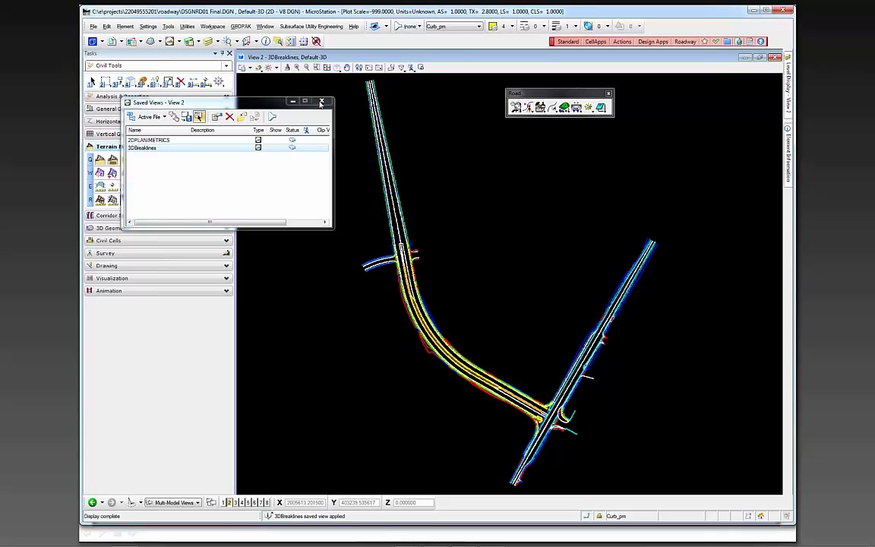
pyautogui.click(321, 101)
# Place a block fence in Inside mode around all corridor breaklines in View 2
pyautogui.click(106, 82)
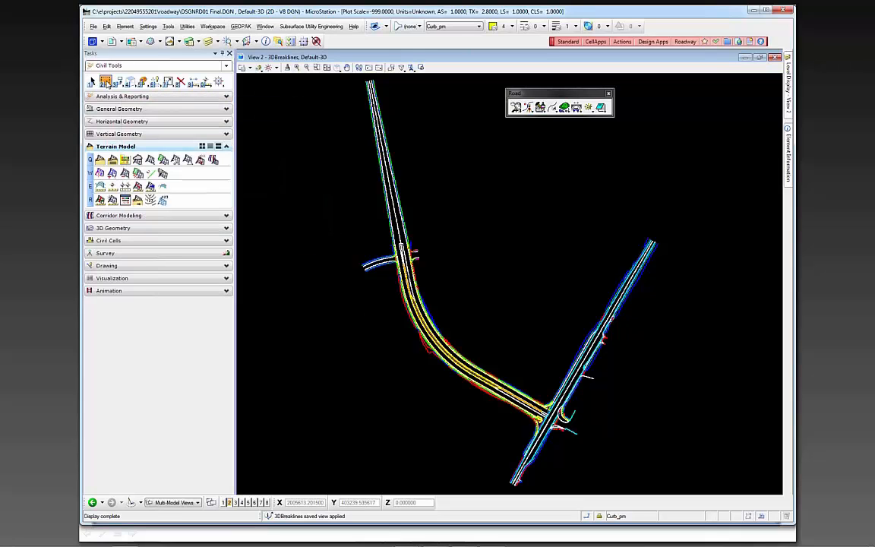
pyautogui.click(255, 75)
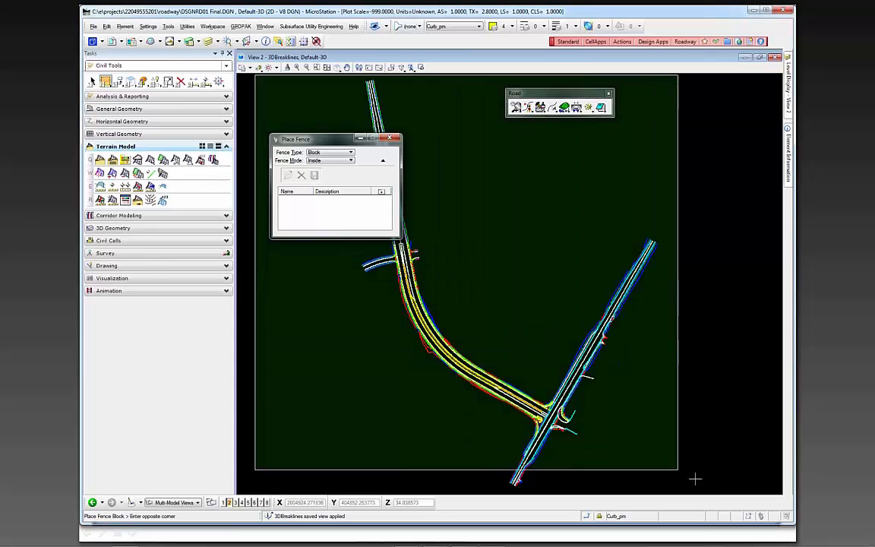
pyautogui.click(746, 494)
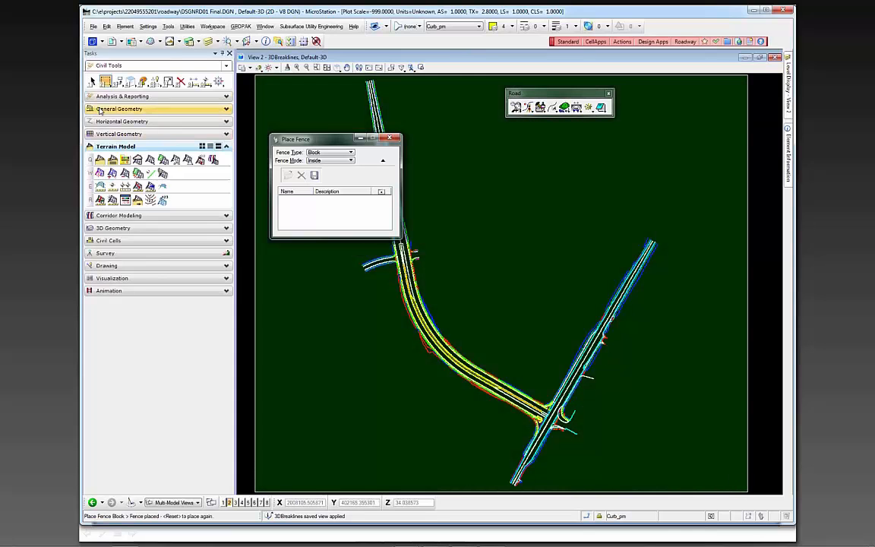
# Copy the fence contents to AMG-3DSGNRD01.dgn in the 3DDeliverables folder, replacing the existing file
pyautogui.click(106, 82)
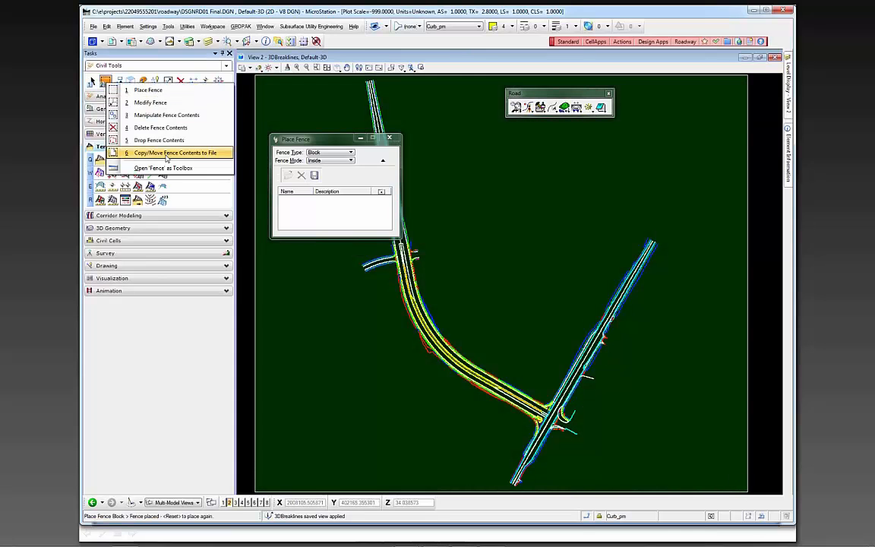
pyautogui.click(150, 140)
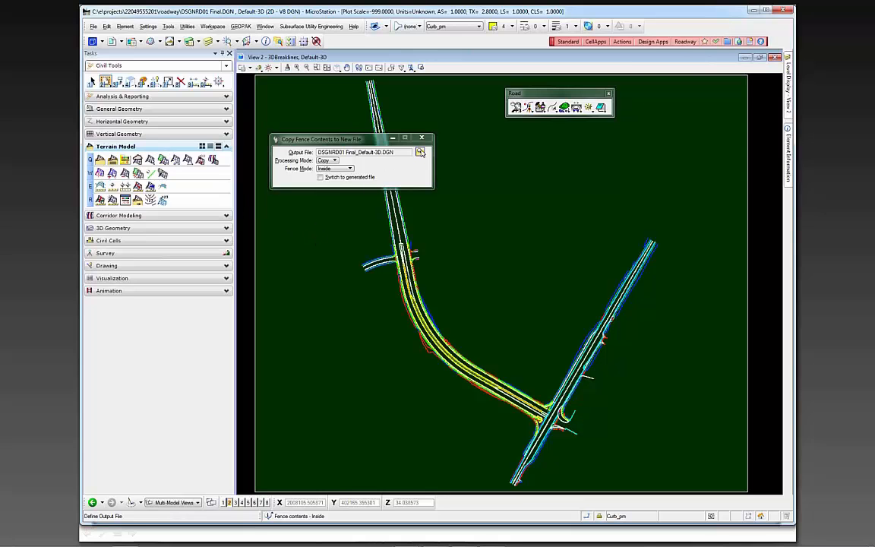
pyautogui.click(419, 152)
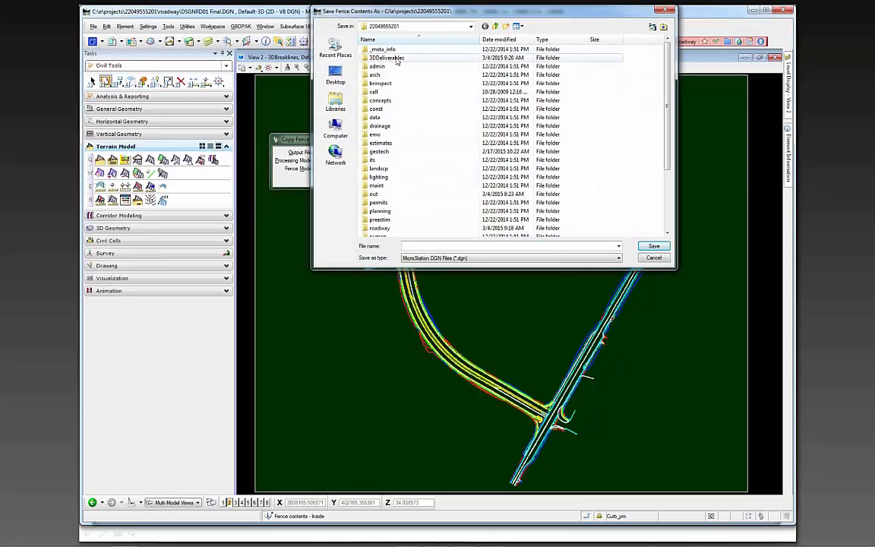
pyautogui.doubleClick(391, 59)
pyautogui.click(396, 58)
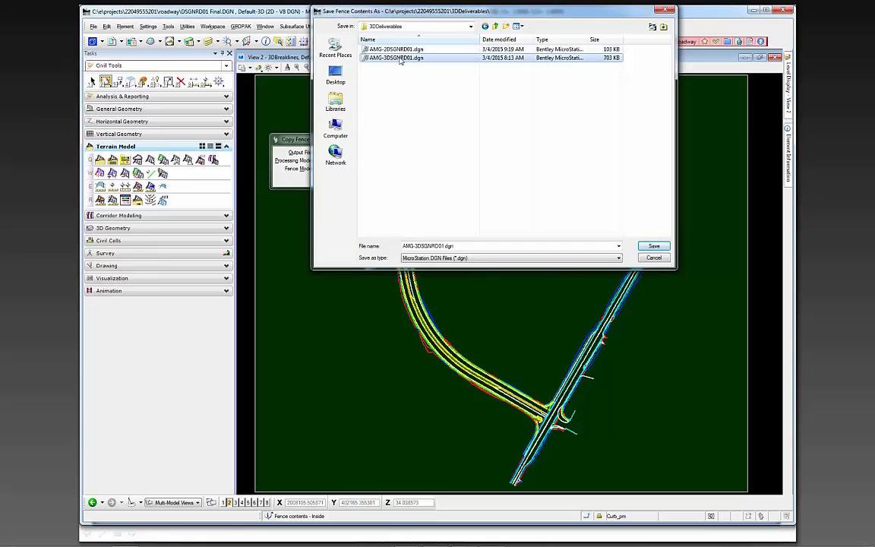
pyautogui.click(398, 58)
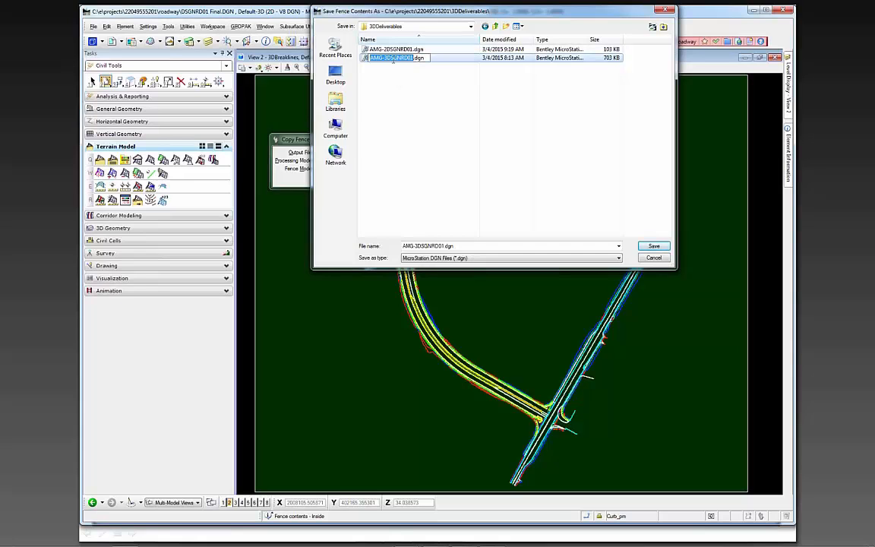
pyautogui.click(393, 49)
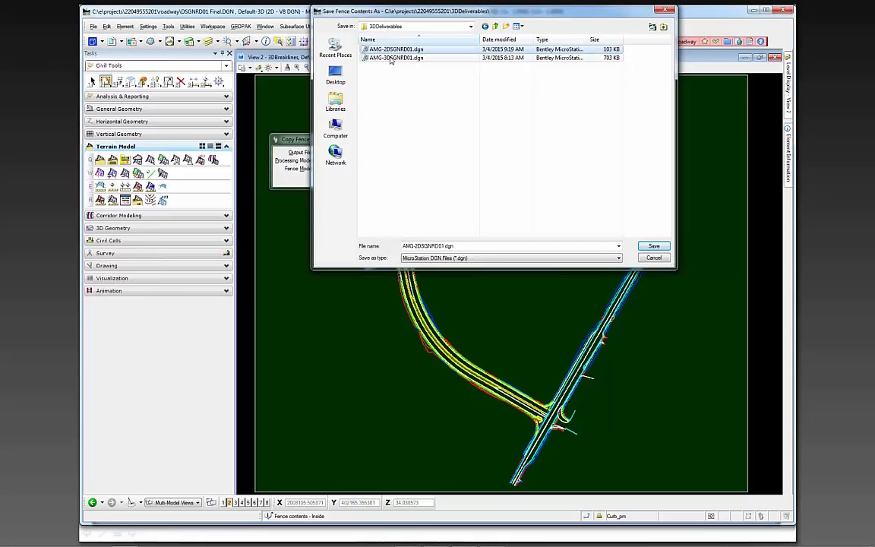
pyautogui.click(391, 59)
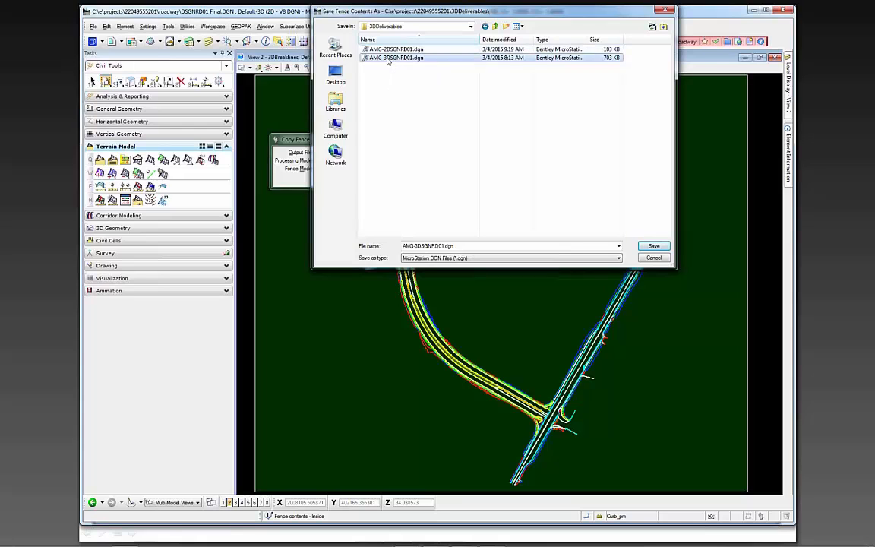
pyautogui.click(654, 247)
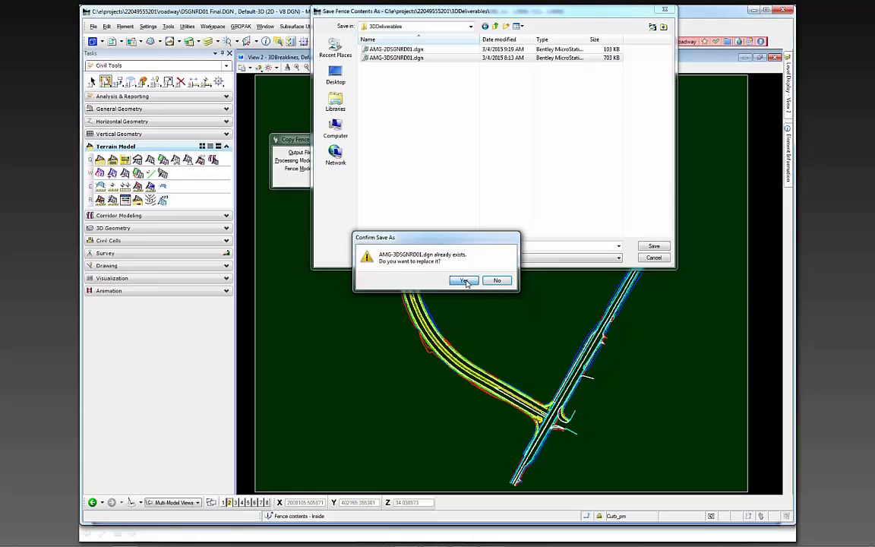
pyautogui.click(464, 281)
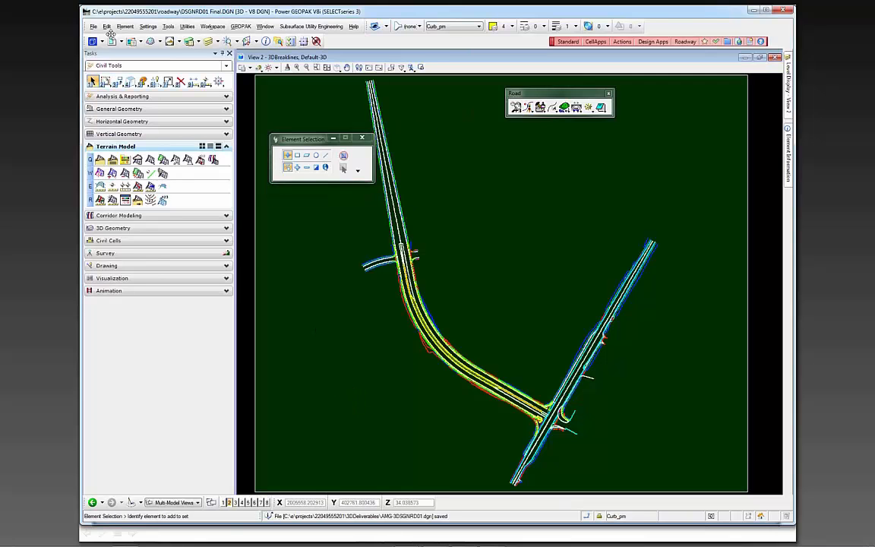
# Open AMG-3DSGNRD01.dgn from the project's 3DDeliverables folder
pyautogui.click(94, 27)
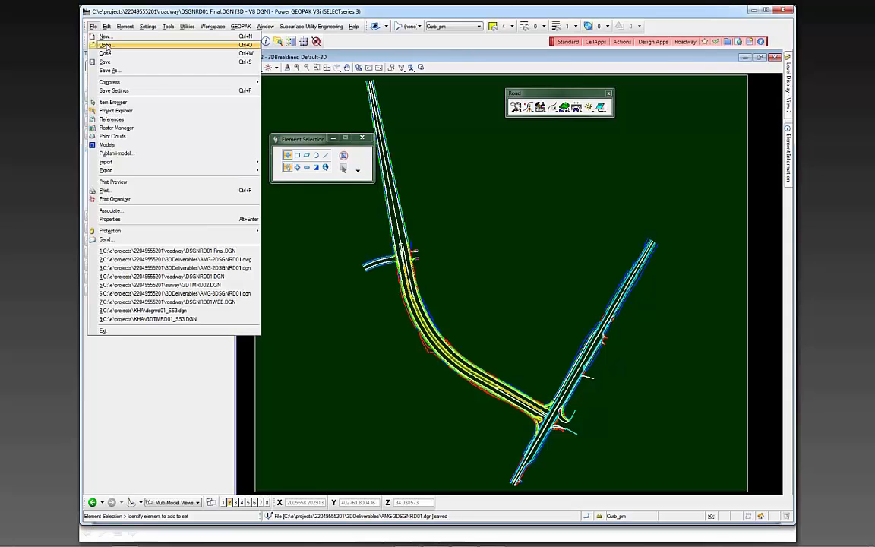
pyautogui.click(106, 45)
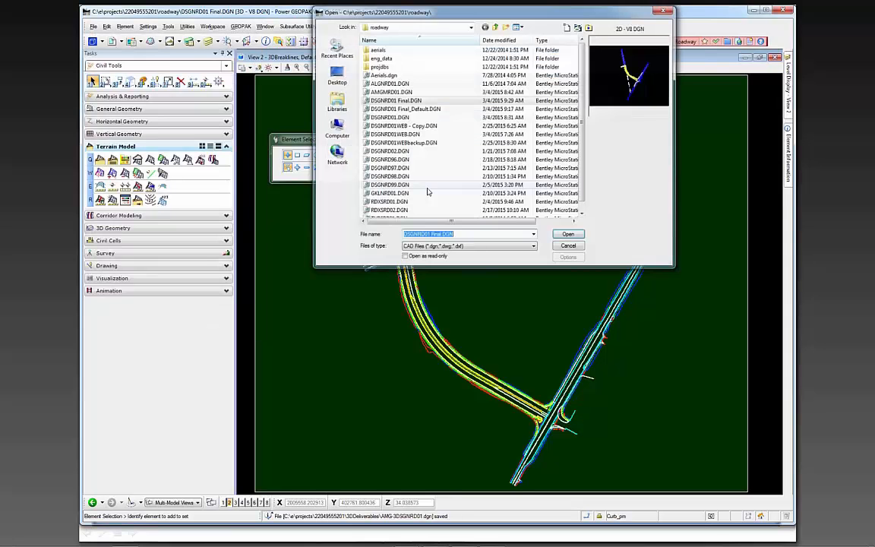
pyautogui.click(495, 27)
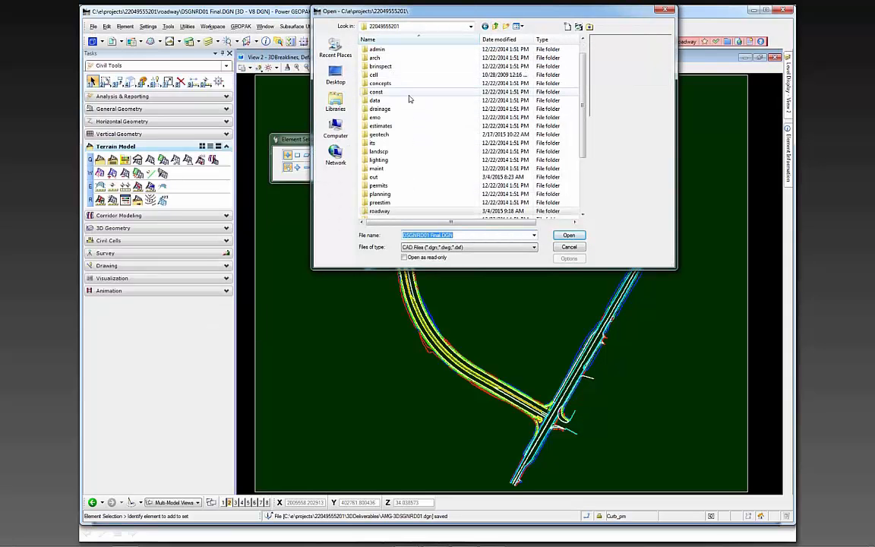
pyautogui.scroll(1, 585, 89)
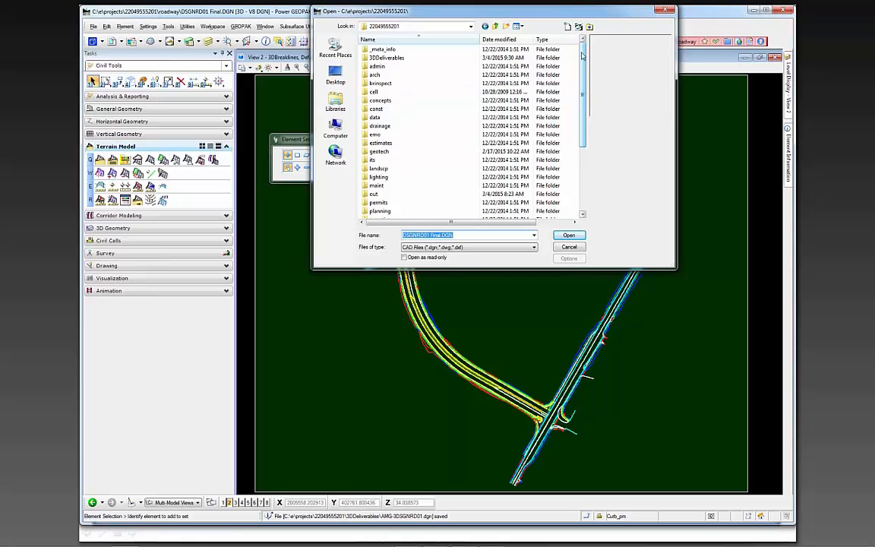
pyautogui.doubleClick(385, 59)
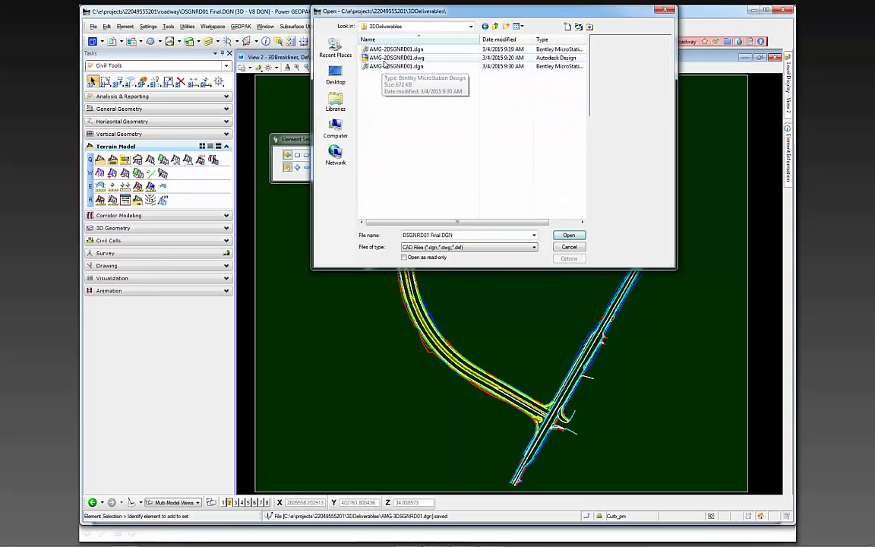
pyautogui.click(569, 234)
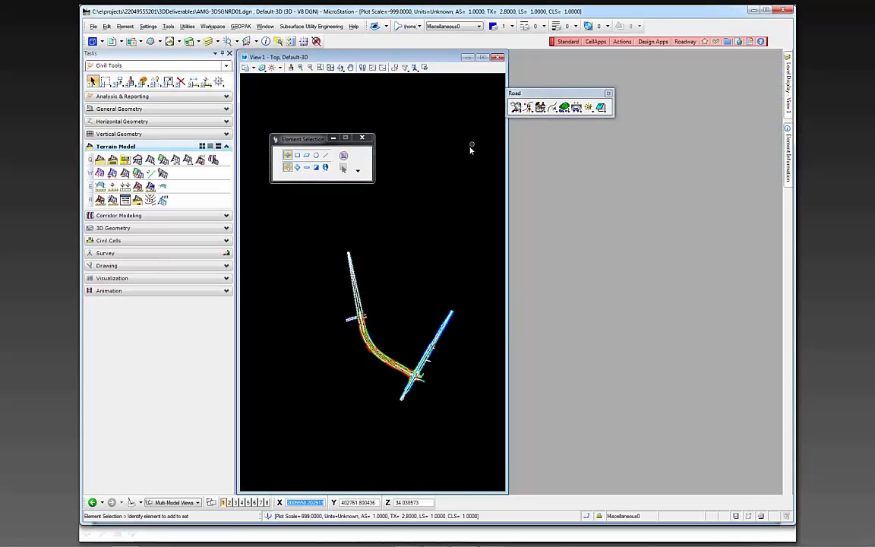
# Maximize View 1 and tilt the copied breaklines into a 3D view to check their elevations
pyautogui.doubleClick(435, 54)
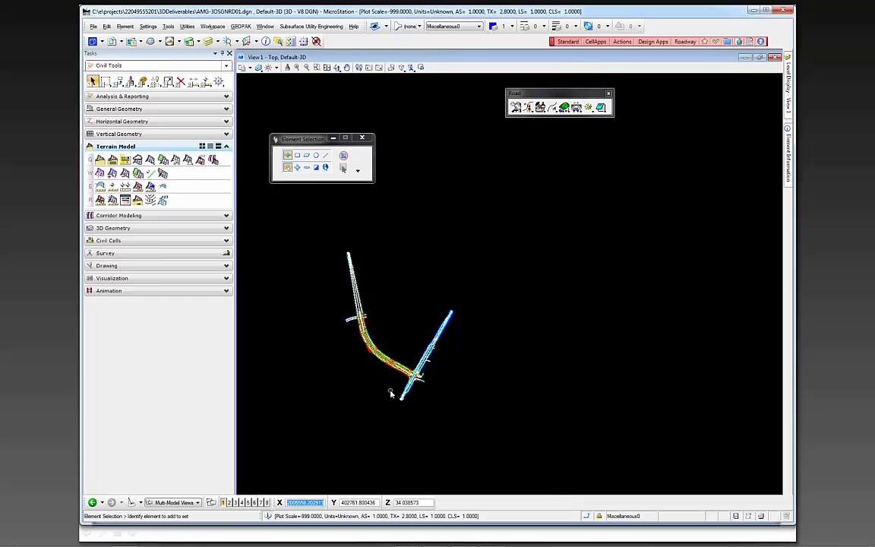
pyautogui.keyDown('shift'); pyautogui.moveTo(391, 394); pyautogui.dragTo(601, 242, button='middle'); pyautogui.keyUp('shift')
pyautogui.scroll(5, 558, 251)
pyautogui.scroll(-4, 559, 255)
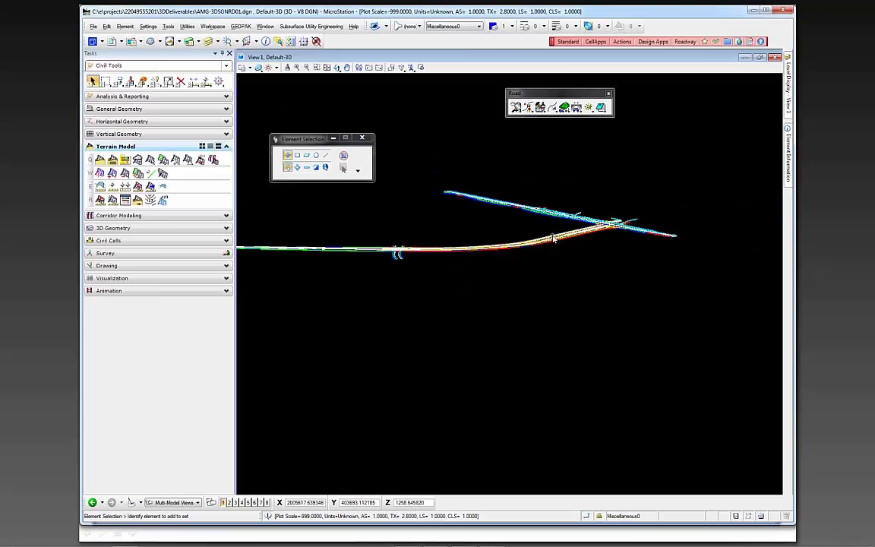
pyautogui.moveTo(788, 93)
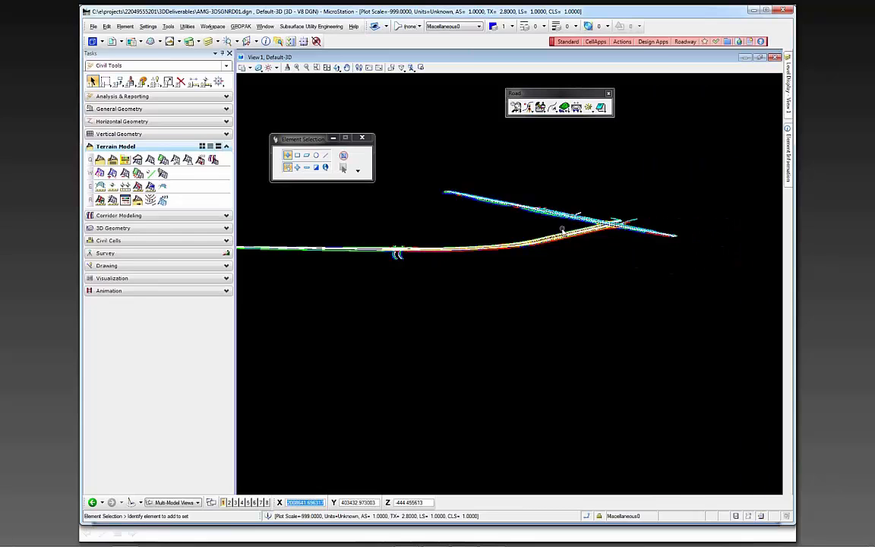
pyautogui.scroll(-3, 640, 275)
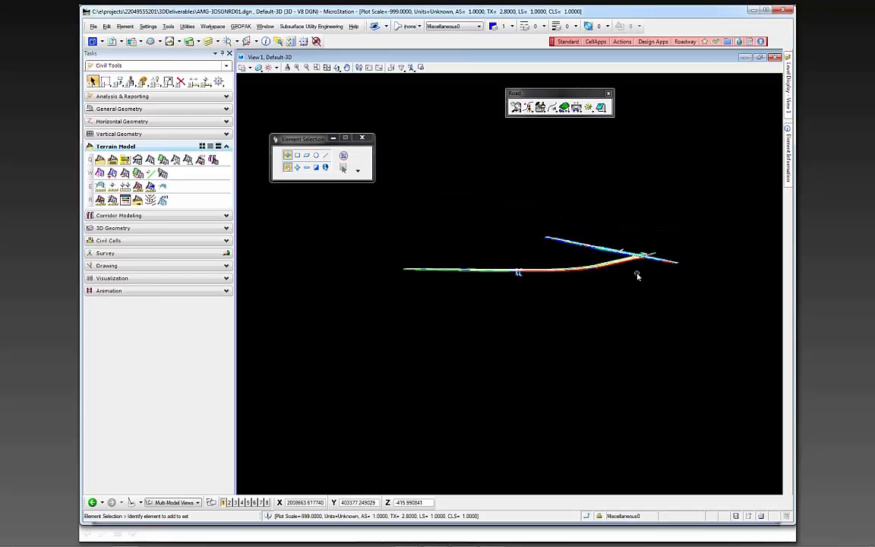
# Return View 1 to the top orientation and fit all breaklines in it
pyautogui.click(338, 68)
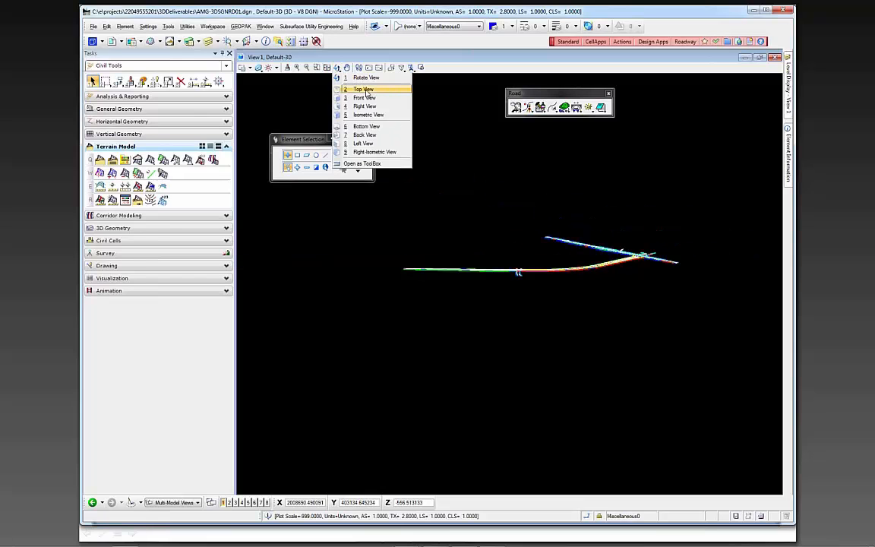
pyautogui.click(365, 90)
pyautogui.click(327, 67)
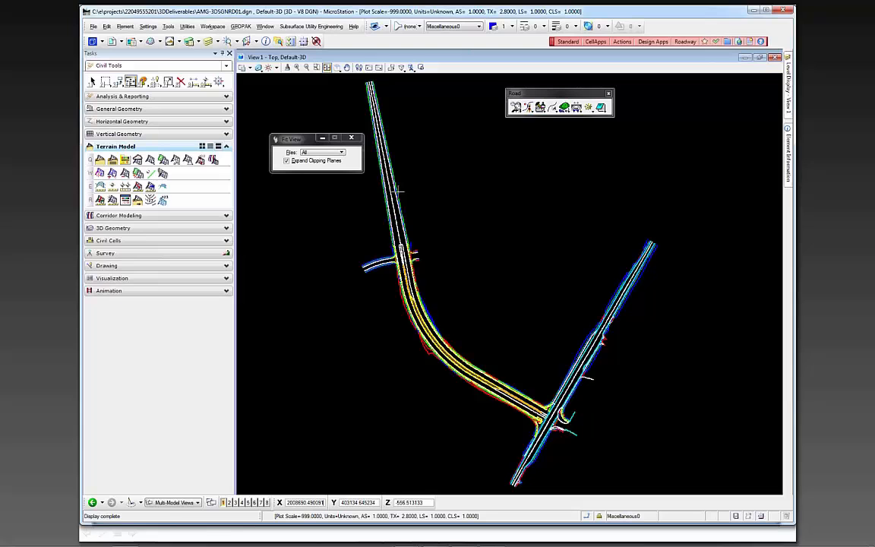
pyautogui.rightClick(506, 250)
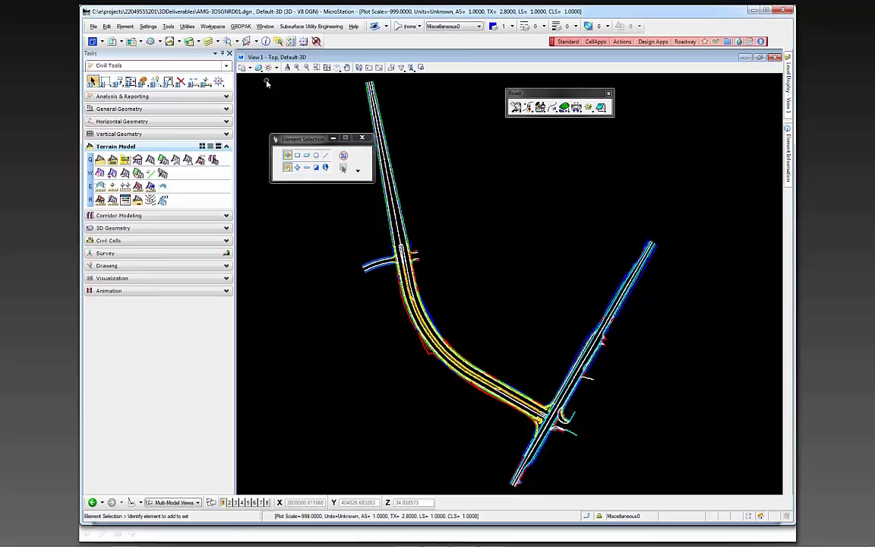
# Save the breakline file as AMG-3DSGNRD01.dwg in Autodesk DWG format, accepting Survey Feet as the units
pyautogui.click(93, 25)
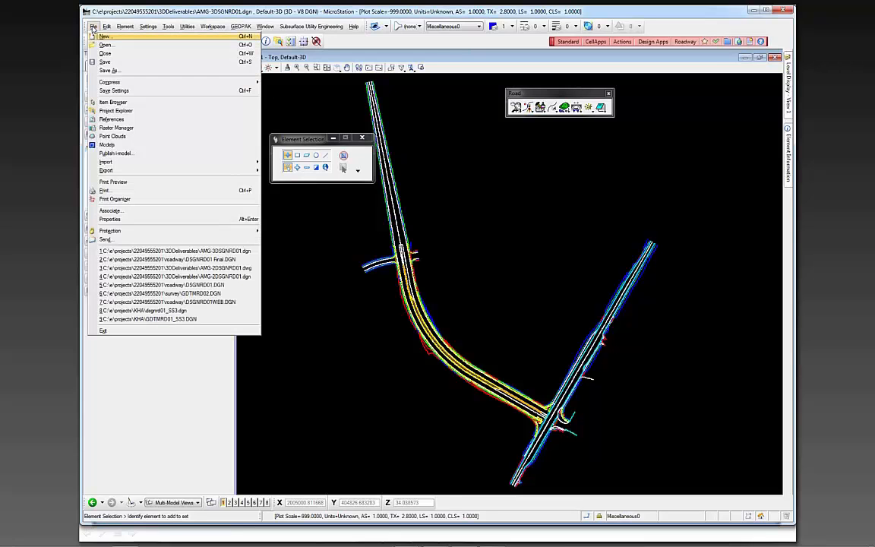
pyautogui.click(107, 70)
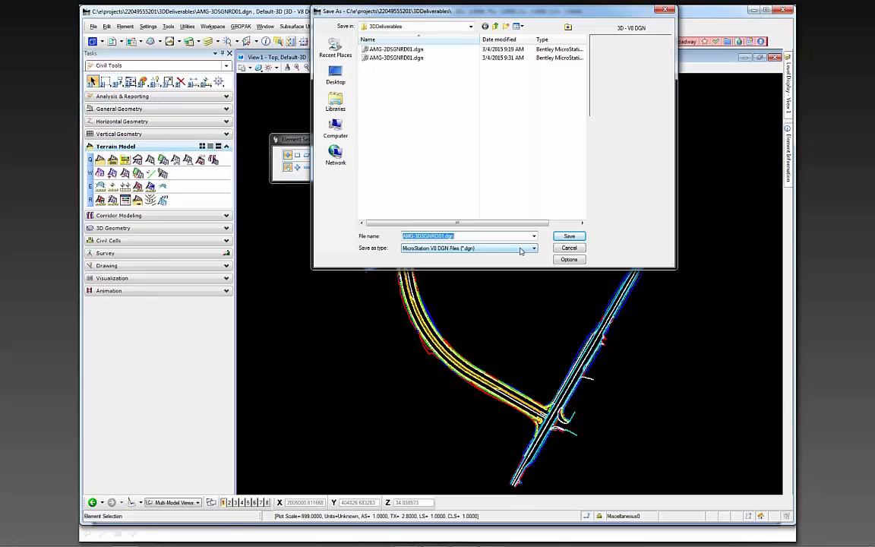
pyautogui.click(521, 250)
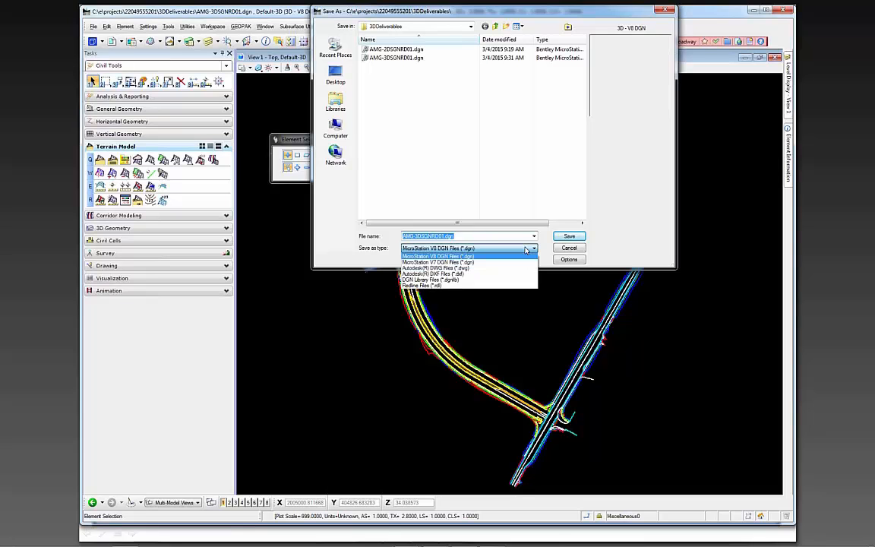
pyautogui.click(468, 269)
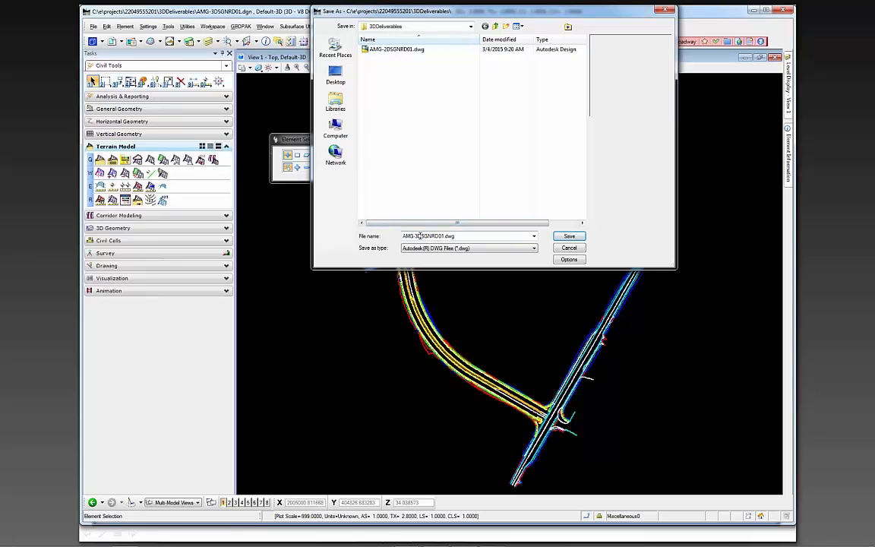
pyautogui.click(569, 236)
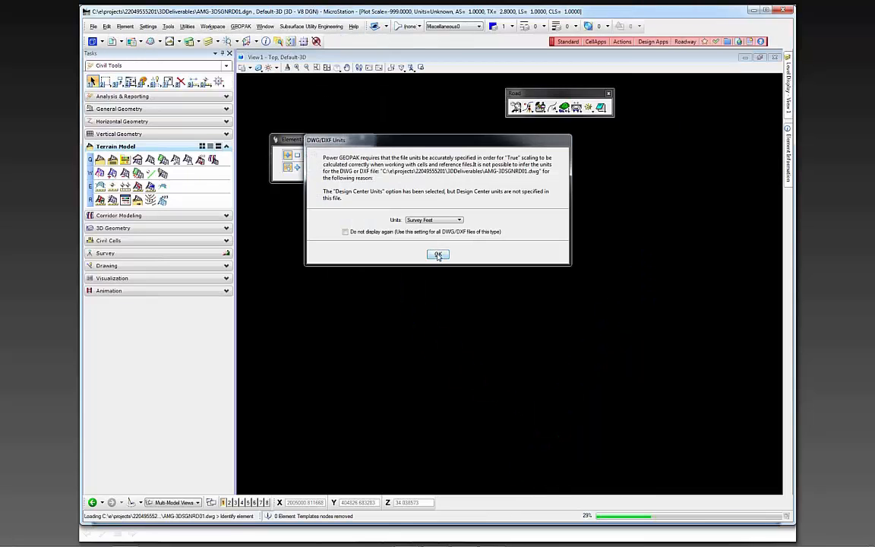
pyautogui.click(438, 255)
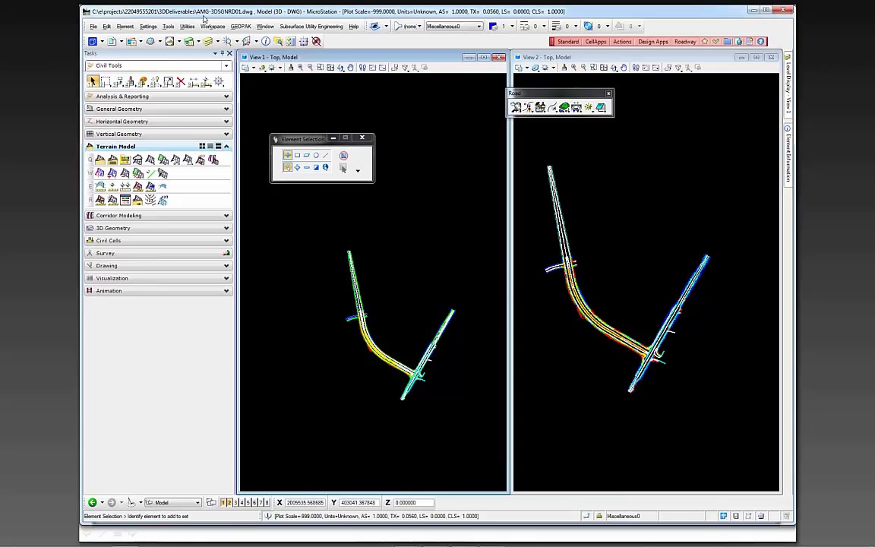
# Close View 2 of the DWG and maximize View 1 around the corridor breaklines
pyautogui.click(773, 58)
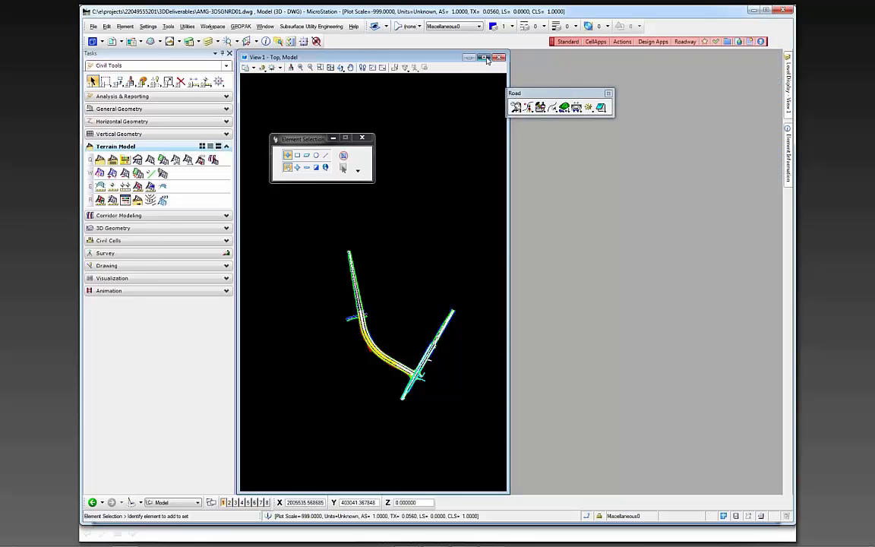
pyautogui.click(484, 57)
pyautogui.scroll(-1, 367, 335)
pyautogui.scroll(3, 341, 363)
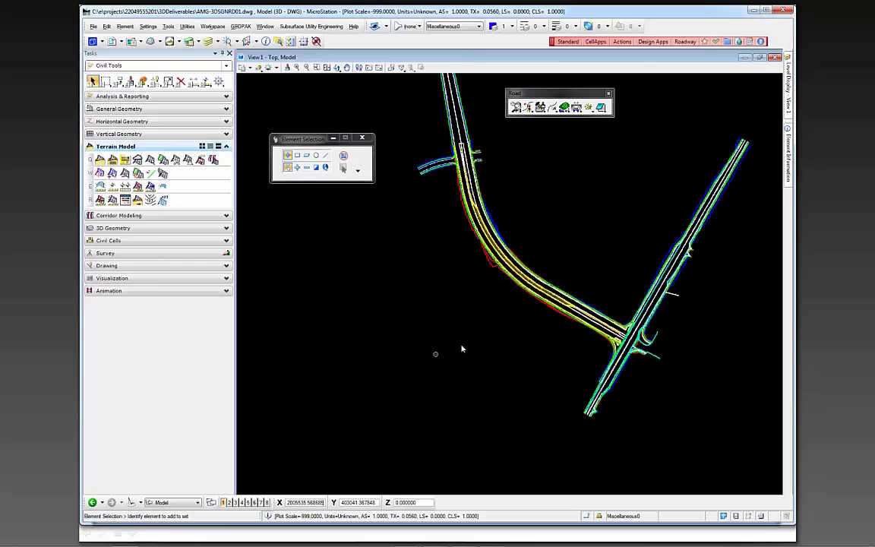
# Tilt the DWG breaklines into 3D and examine the curve, median and side road connections up close
pyautogui.scroll(-1, 462, 348)
pyautogui.keyDown('shift'); pyautogui.moveTo(512, 323); pyautogui.dragTo(445, 149, button='middle'); pyautogui.keyUp('shift')
pyautogui.scroll(3, 532, 304)
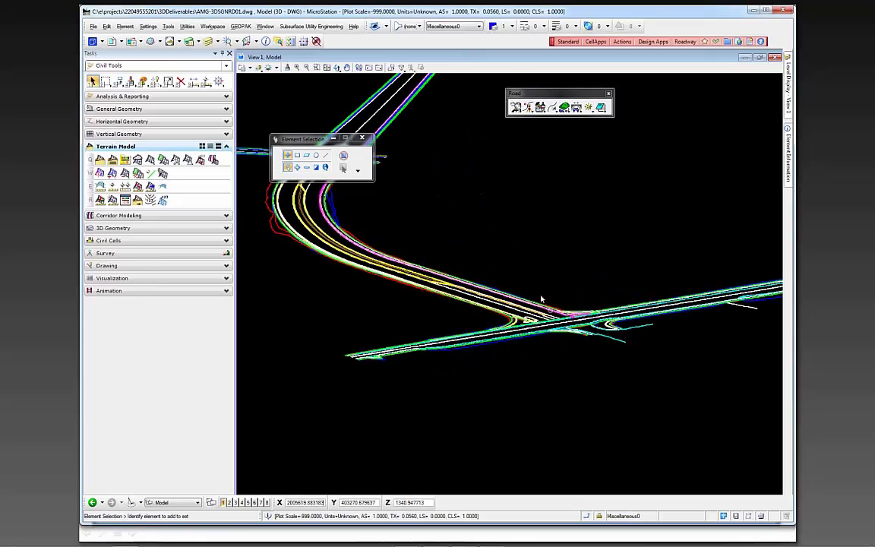
pyautogui.scroll(3, 416, 251)
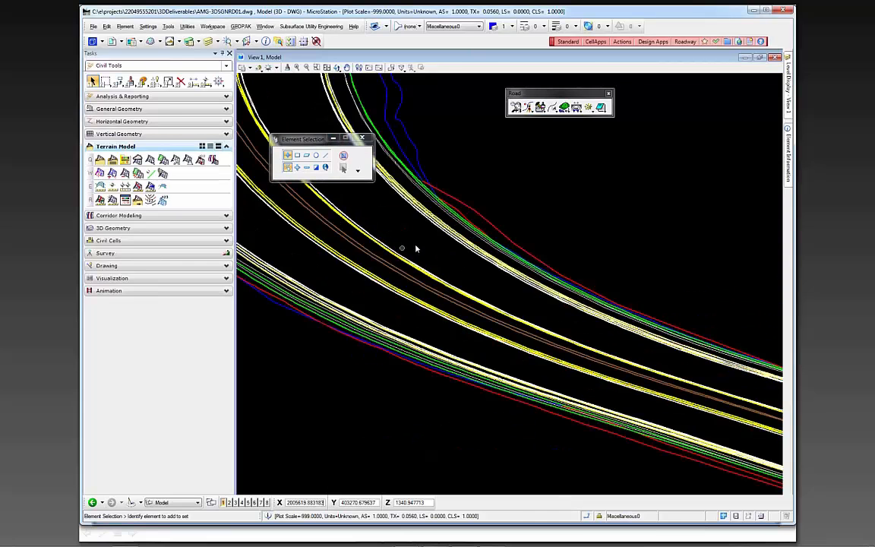
pyautogui.scroll(-3, 417, 293)
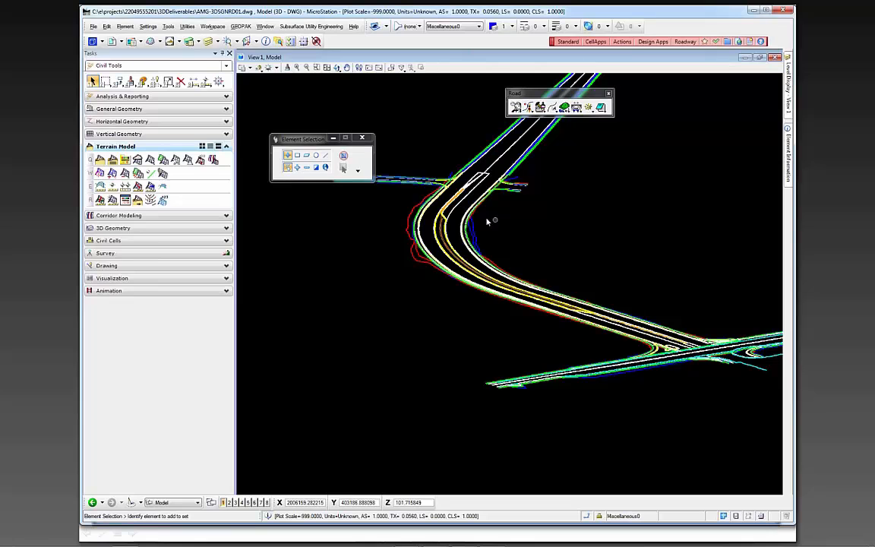
pyautogui.scroll(3, 409, 217)
pyautogui.scroll(-1, 389, 196)
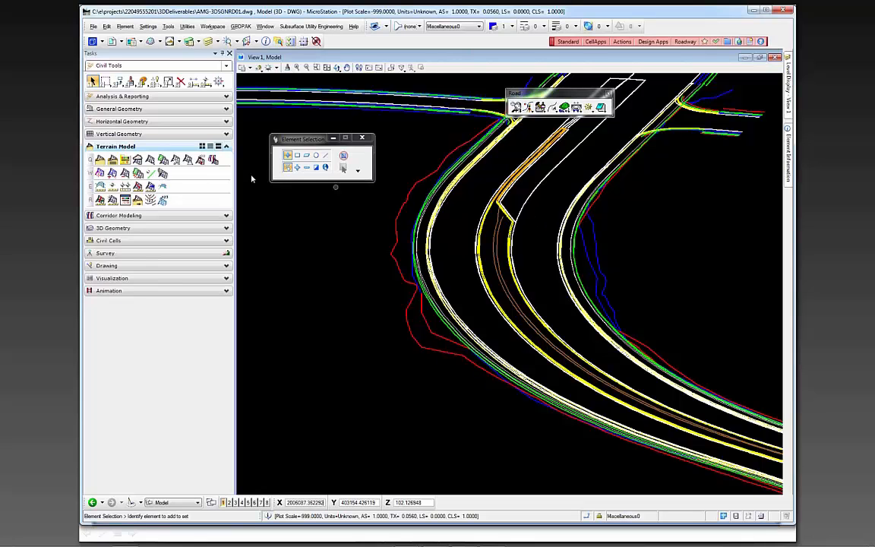
pyautogui.click(156, 215)
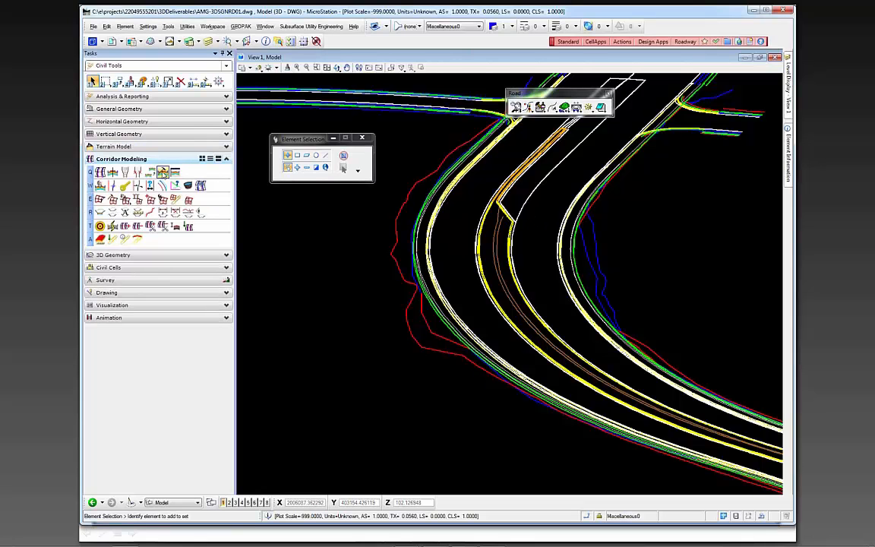
pyautogui.click(162, 173)
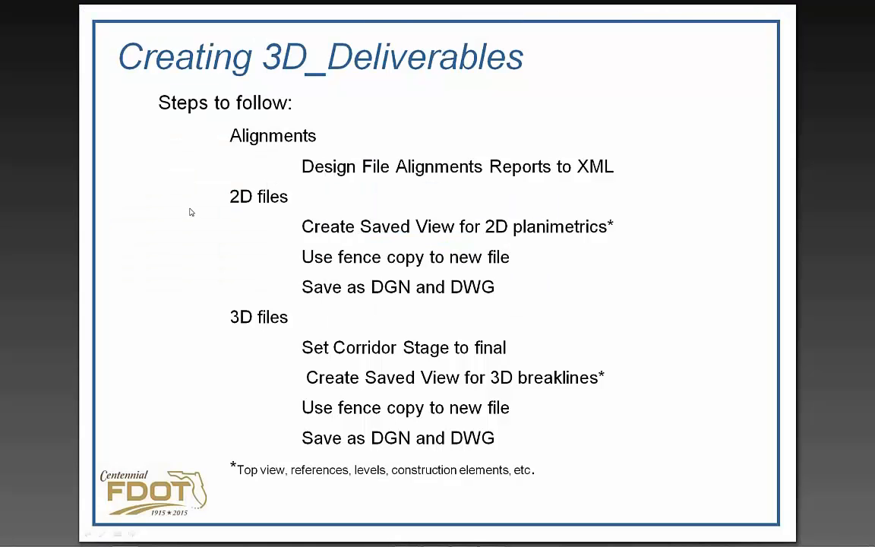
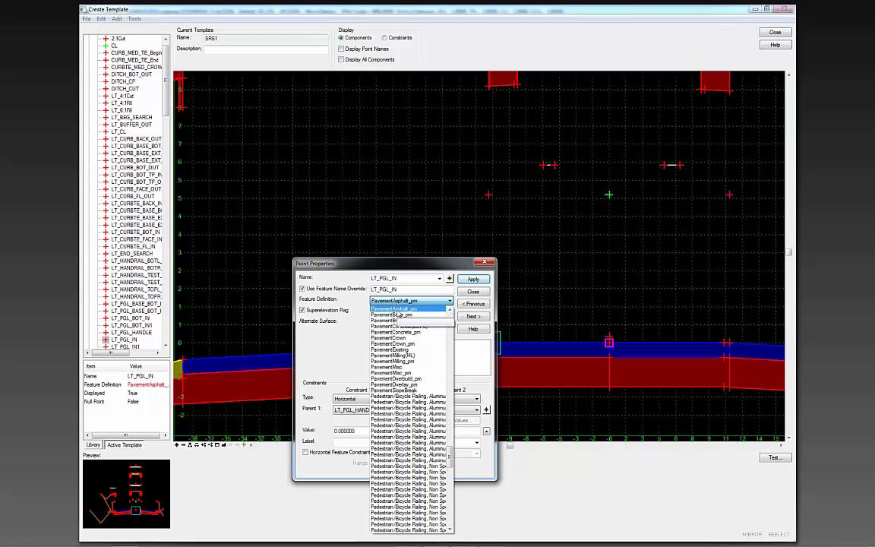
# Review the feature definitions of the template points LT_PGL_IN and LT_PVT_BASE_BOT_IN
pyautogui.click(475, 290)
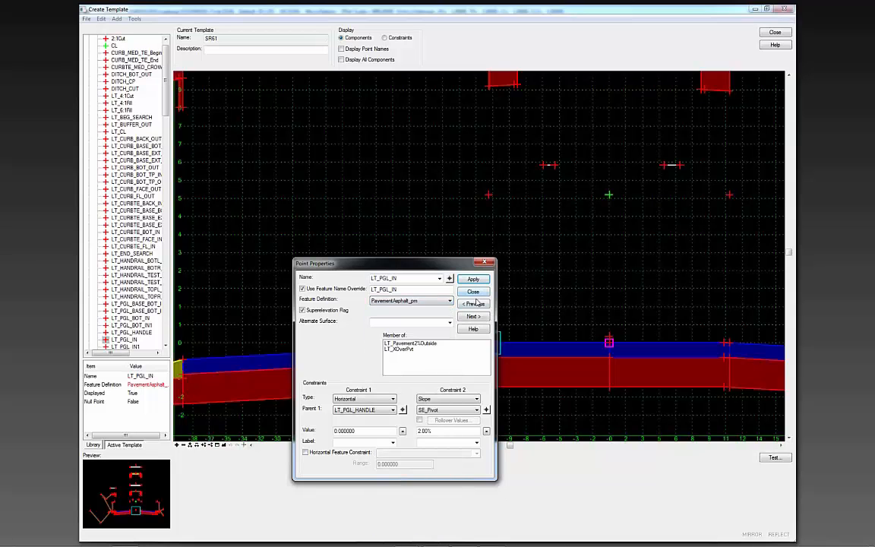
pyautogui.click(474, 291)
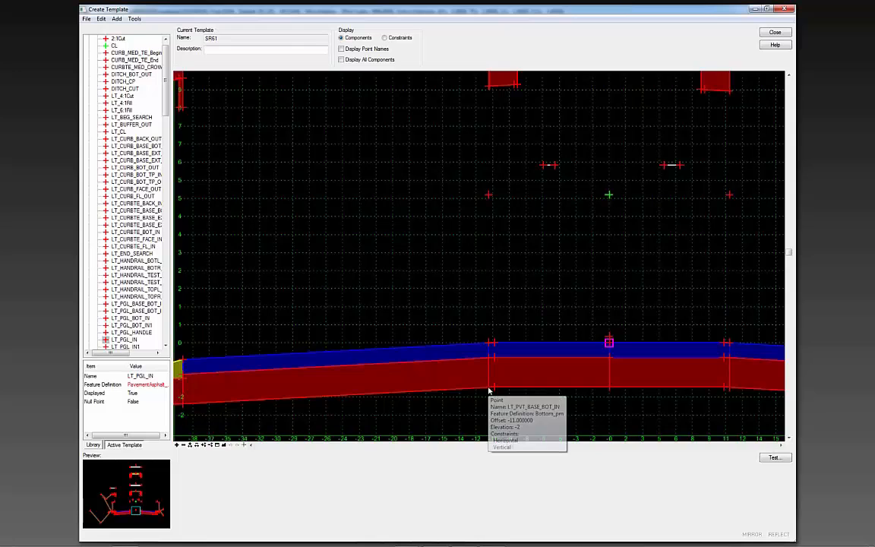
pyautogui.doubleClick(490, 391)
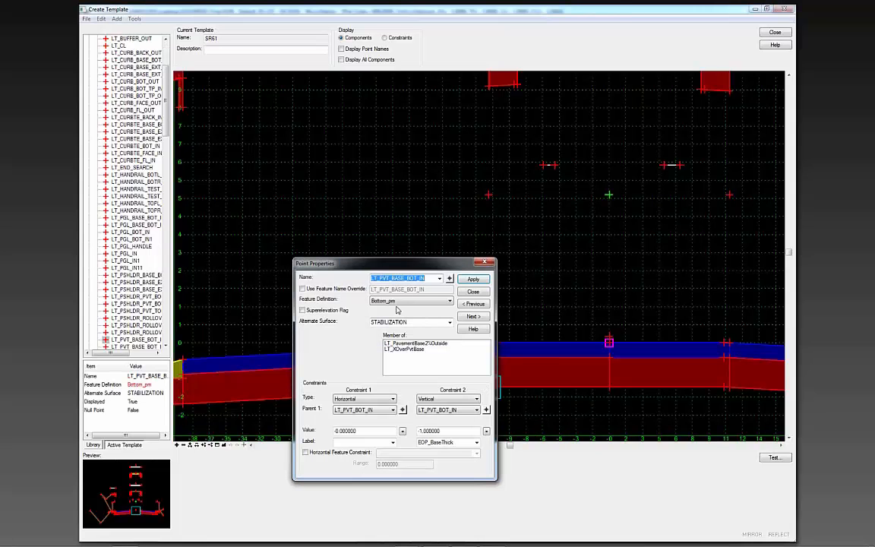
pyautogui.click(473, 292)
# Examine the pavement, curb, sidewalk, side slope and ditch points across the SR61 template
pyautogui.scroll(-3, 519, 288)
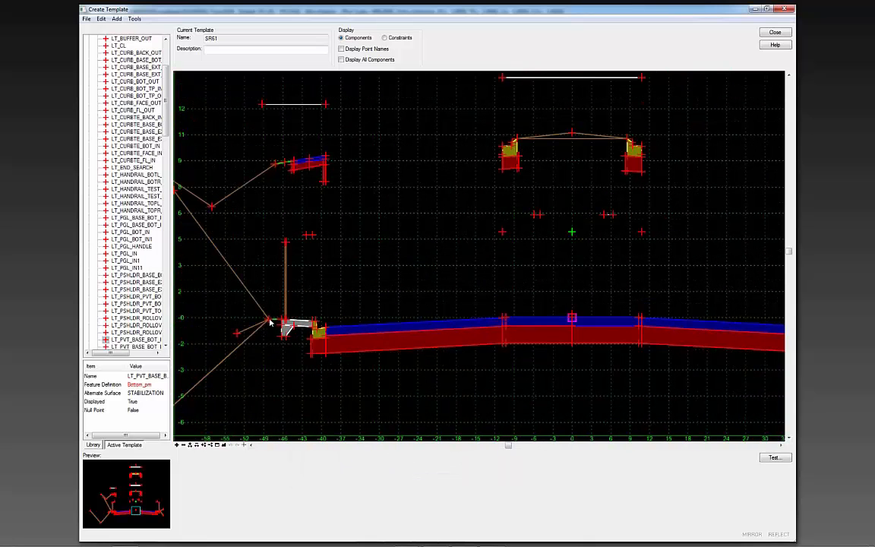
pyautogui.moveTo(266, 330)
pyautogui.moveTo(354, 357)
pyautogui.moveTo(376, 337)
pyautogui.moveTo(309, 351)
pyautogui.scroll(-1, 365, 311)
pyautogui.scroll(-1, 365, 310)
pyautogui.moveTo(210, 397)
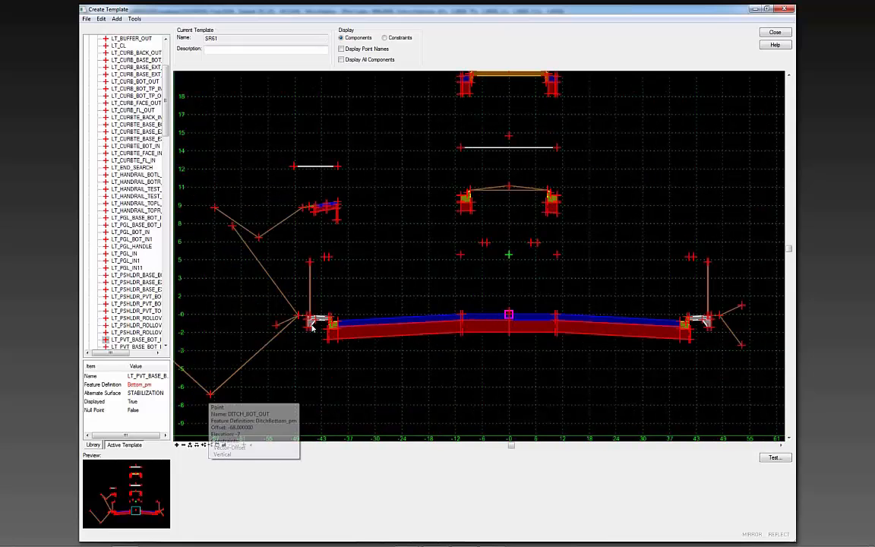
pyautogui.moveTo(673, 349)
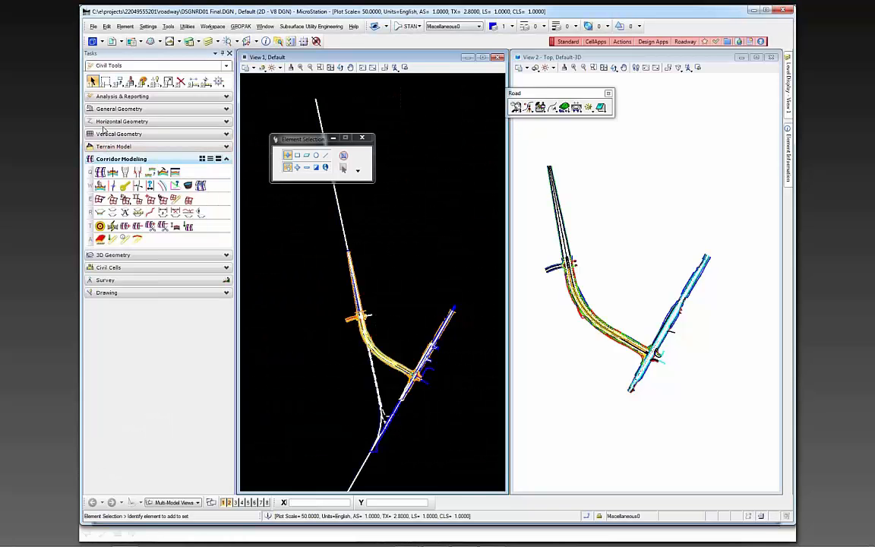
# Browse the Corridor Lines(3D) and Plan(2D) feature definitions offered by the horizontal geometry Line tool
pyautogui.click(114, 122)
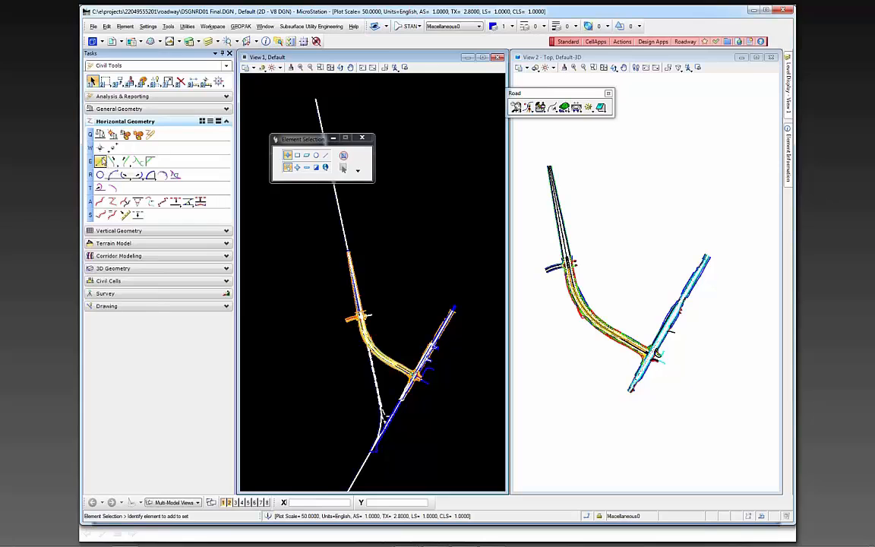
pyautogui.click(101, 161)
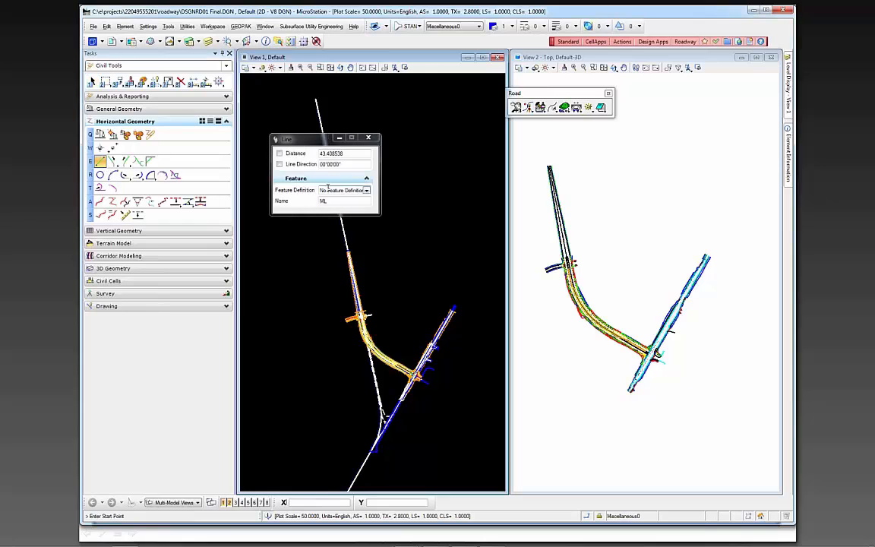
pyautogui.click(365, 190)
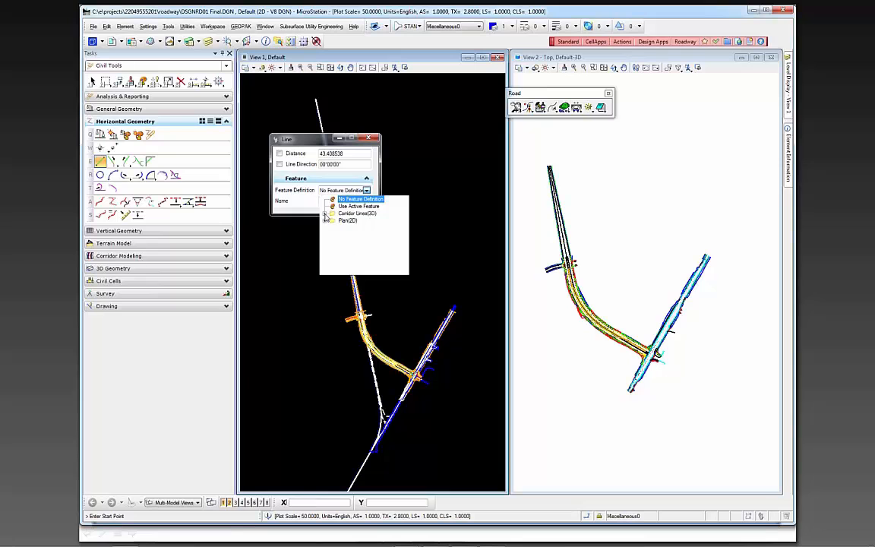
pyautogui.click(325, 215)
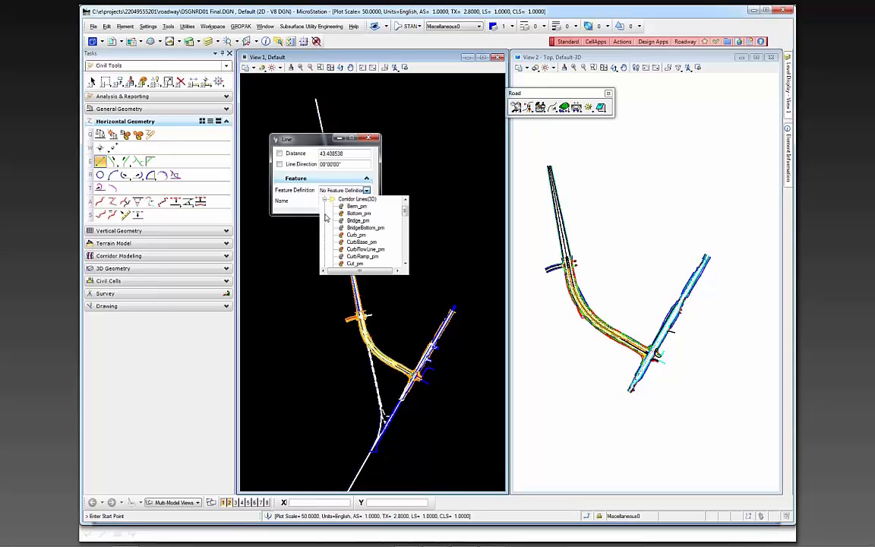
pyautogui.click(412, 217)
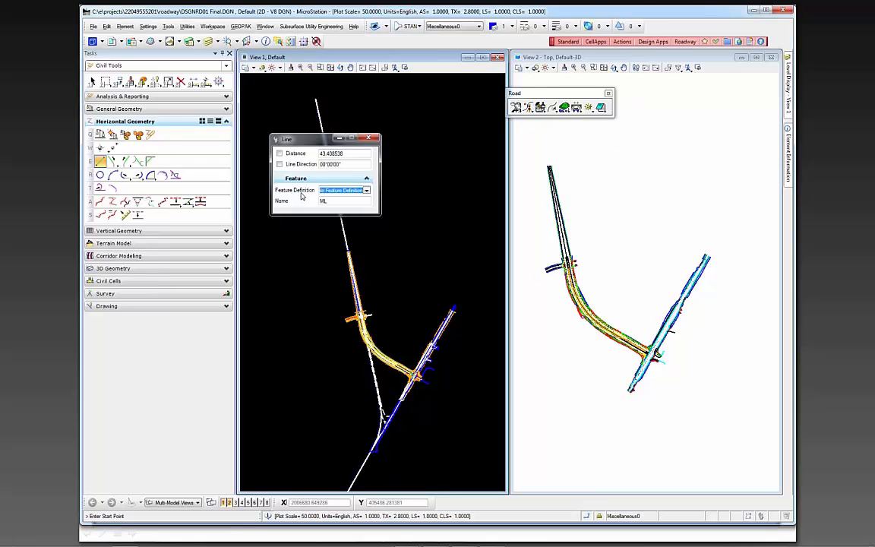
pyautogui.click(366, 190)
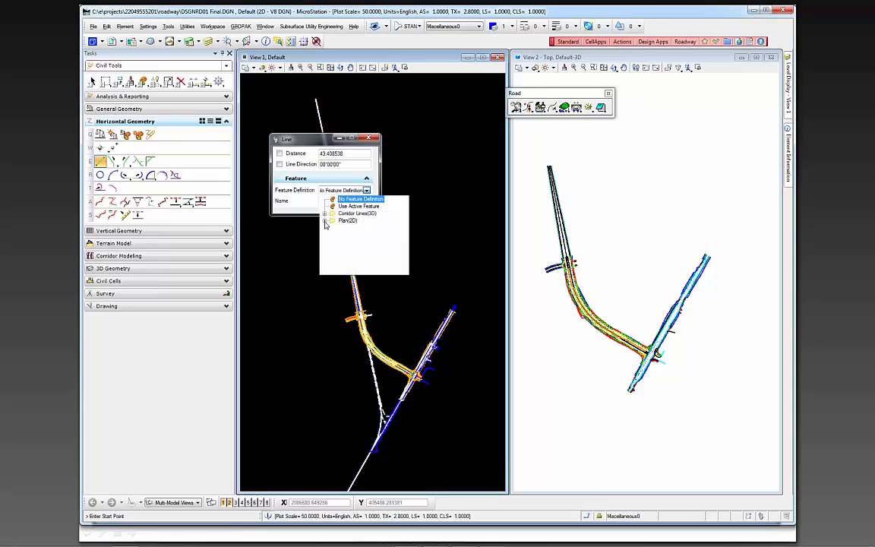
pyautogui.click(324, 221)
pyautogui.click(452, 242)
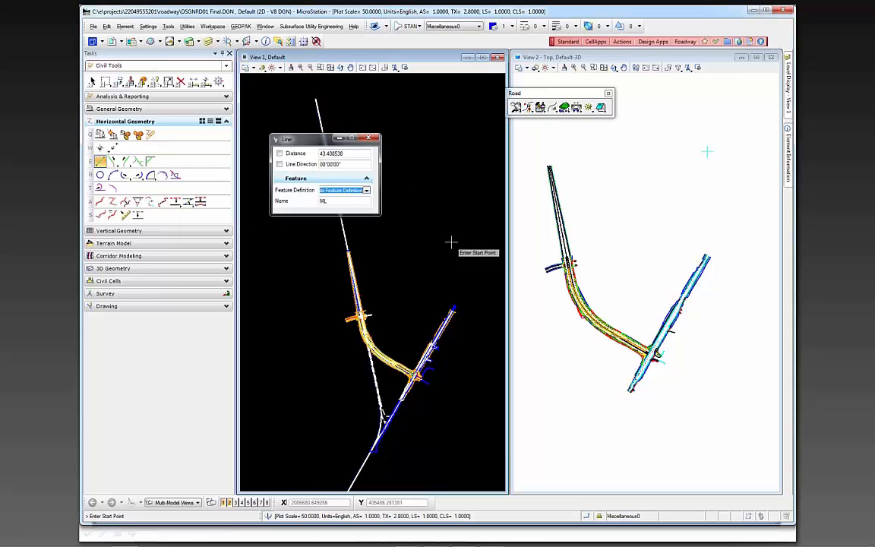
pyautogui.click(366, 189)
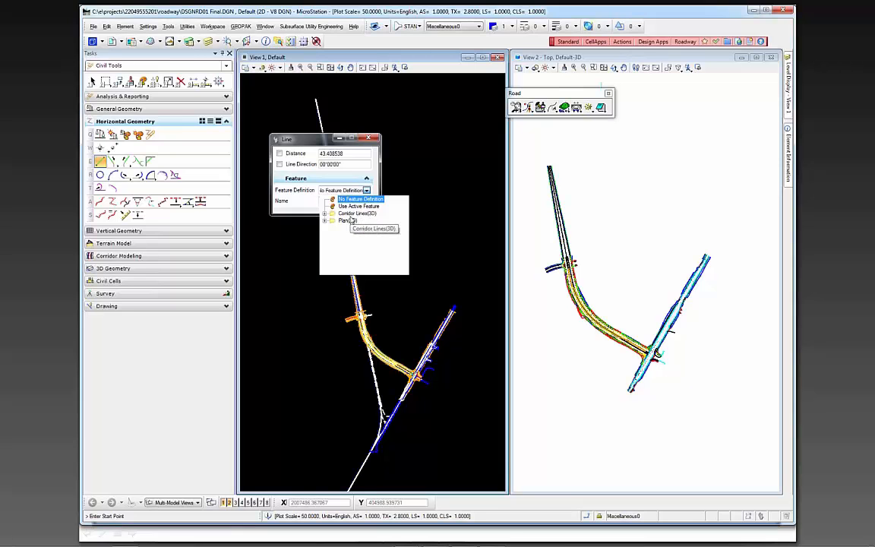
pyautogui.click(431, 217)
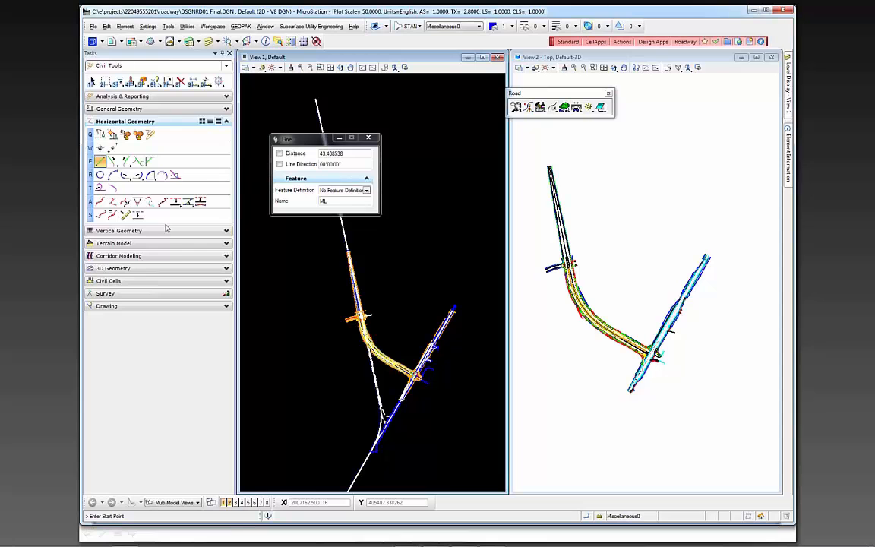
pyautogui.click(166, 257)
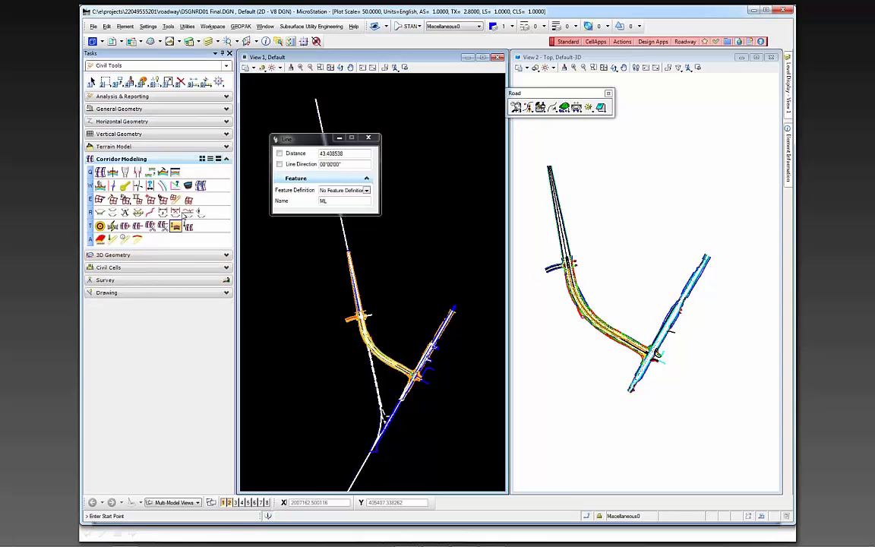
pyautogui.click(162, 173)
pyautogui.rightClick(338, 291)
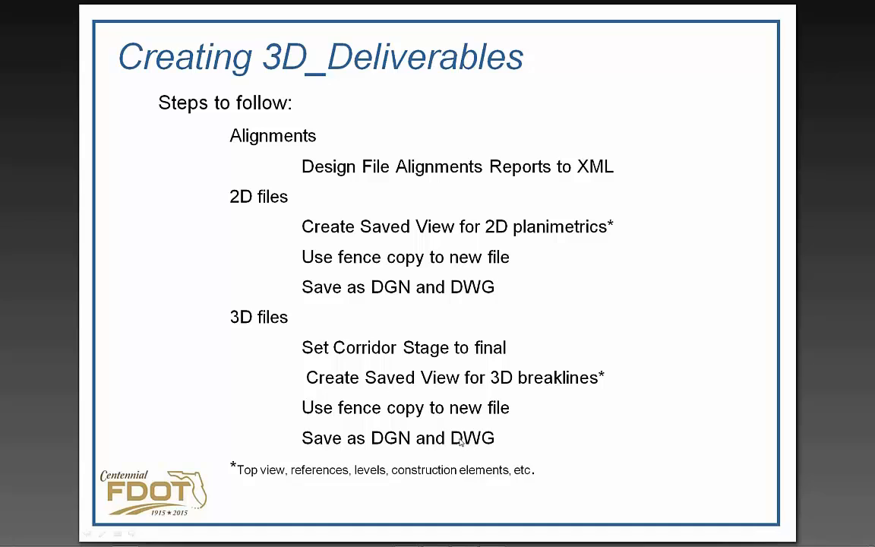
pyautogui.click(381, 303)
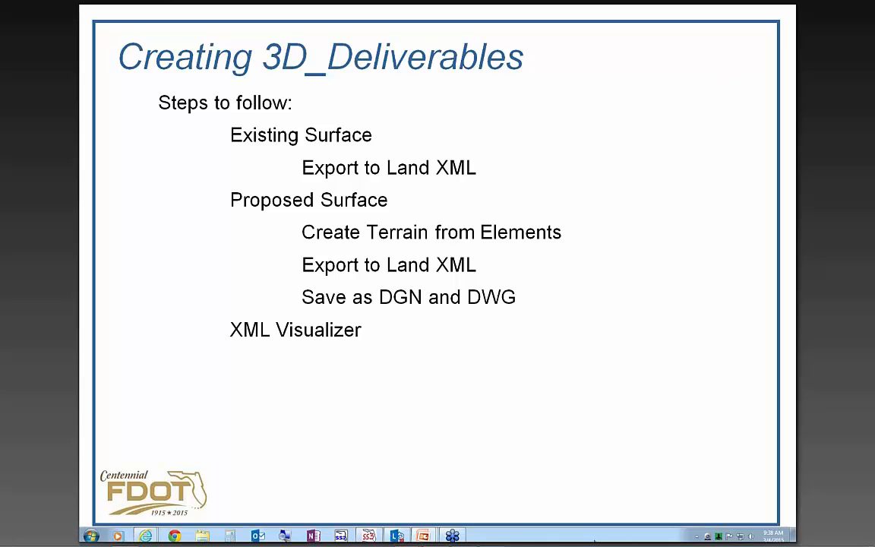
# Switch back to MicroStation and open GDTMRD02.DGN from the project's survey folder
pyautogui.click(376, 535)
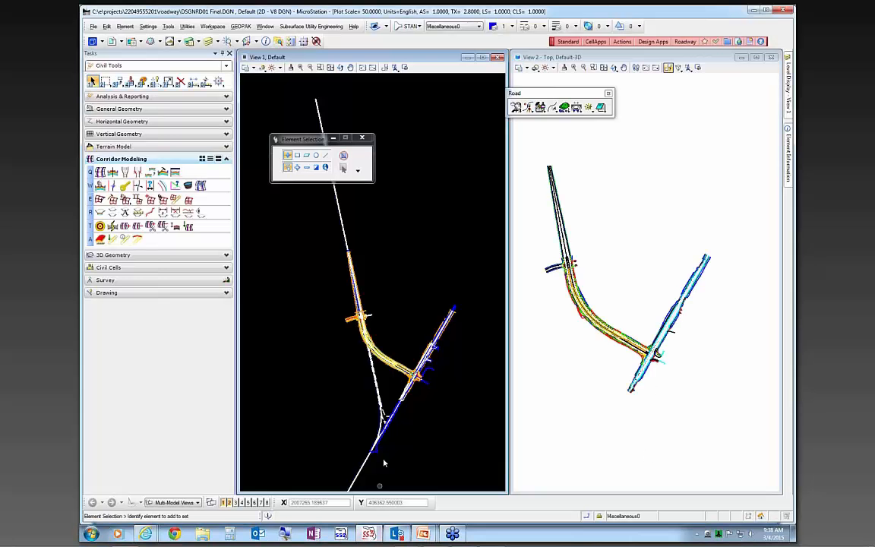
pyautogui.click(92, 27)
pyautogui.click(105, 45)
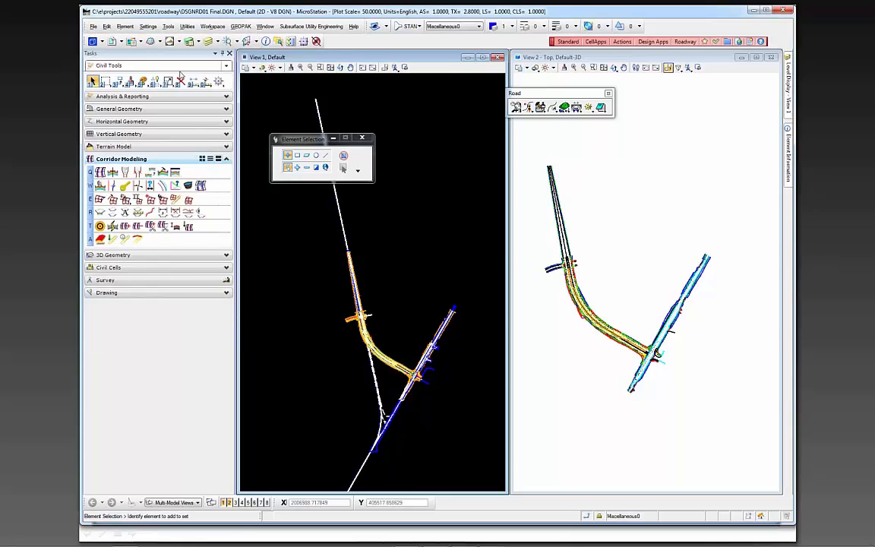
pyautogui.click(496, 28)
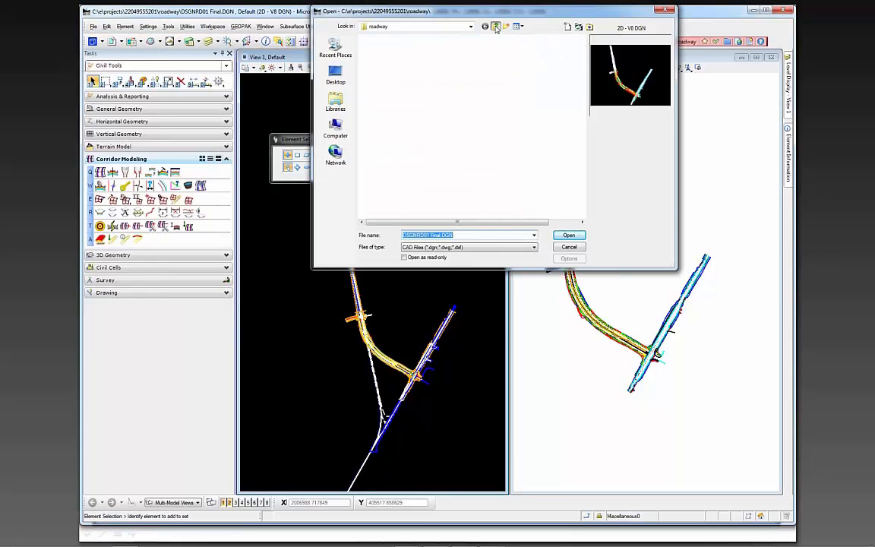
pyautogui.moveTo(583, 154); pyautogui.dragTo(585, 201)
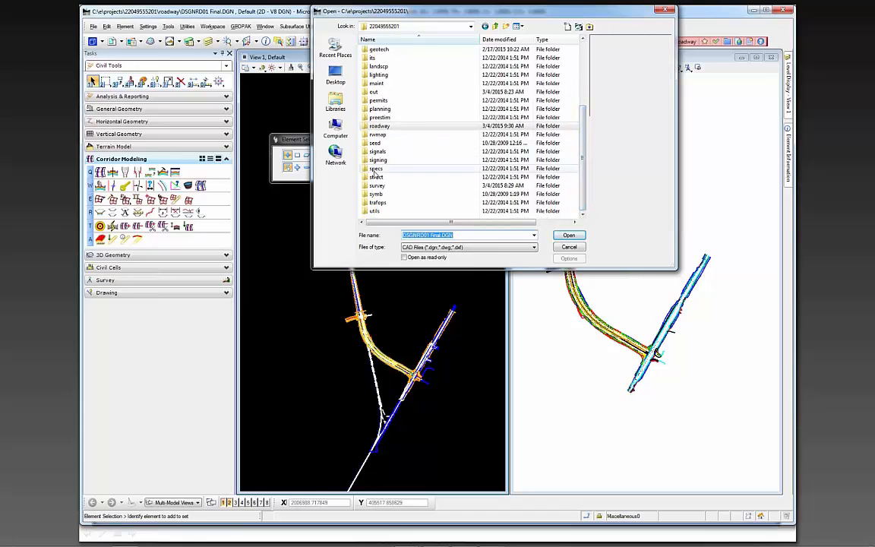
pyautogui.doubleClick(377, 187)
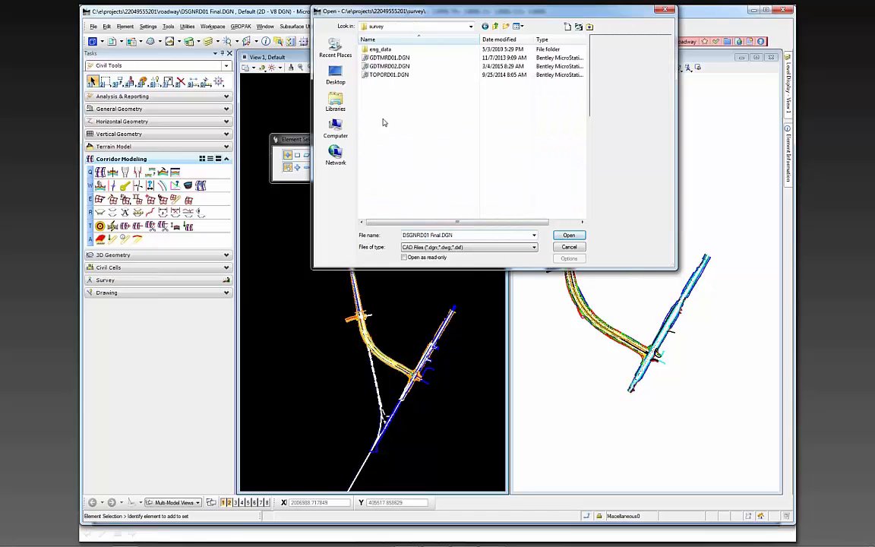
pyautogui.click(397, 67)
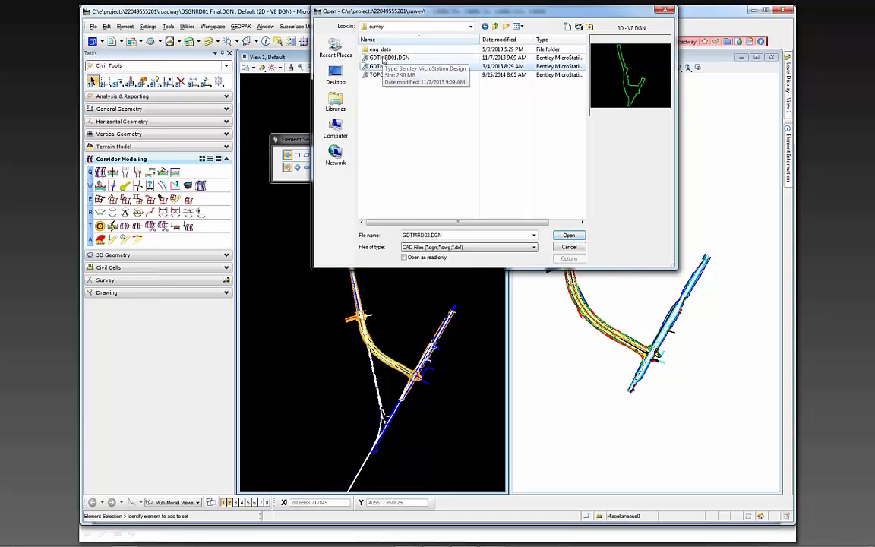
pyautogui.click(383, 58)
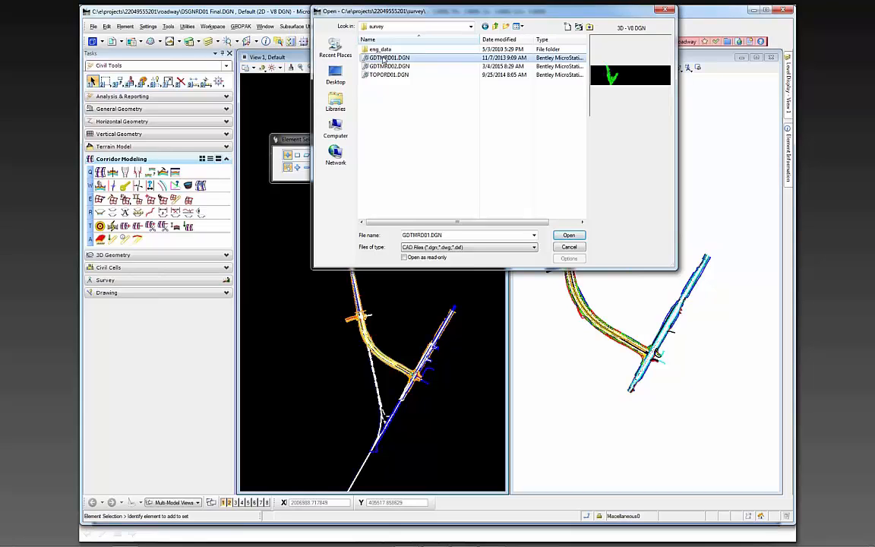
pyautogui.click(382, 67)
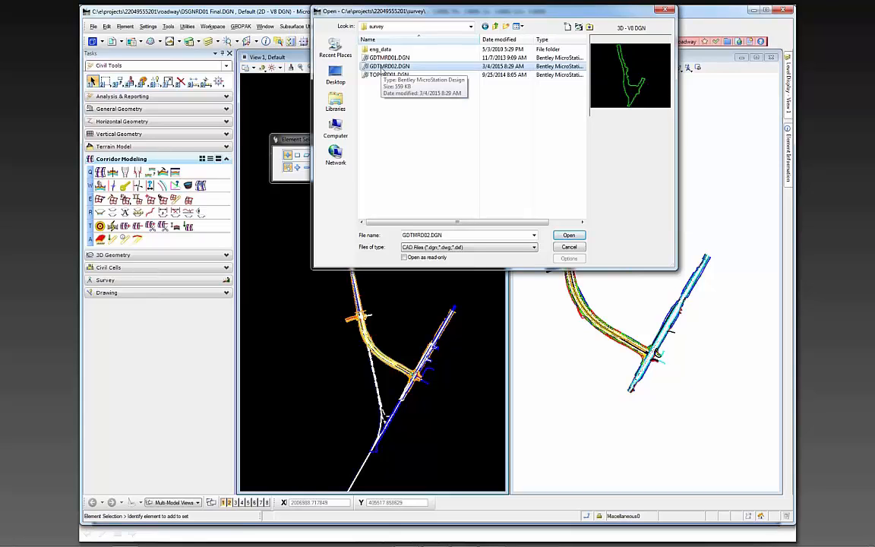
pyautogui.click(572, 236)
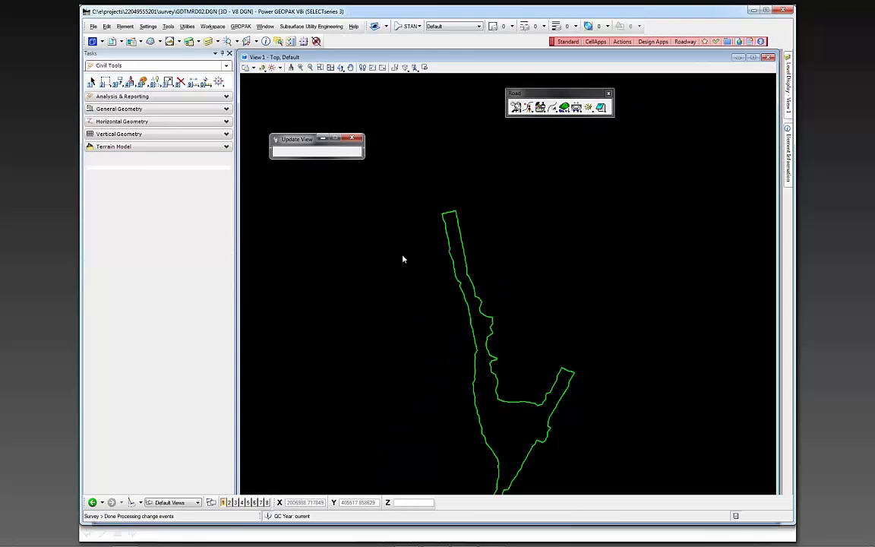
# Turn on the triangle display of the GDTMRD01 terrain model to preview it and turn it off again
pyautogui.scroll(-2, 415, 253)
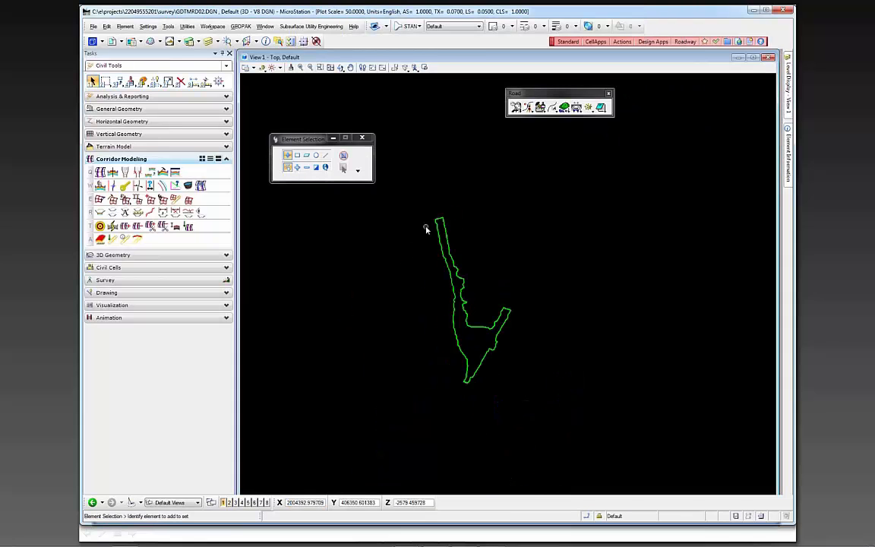
pyautogui.scroll(4, 445, 343)
pyautogui.click(476, 340)
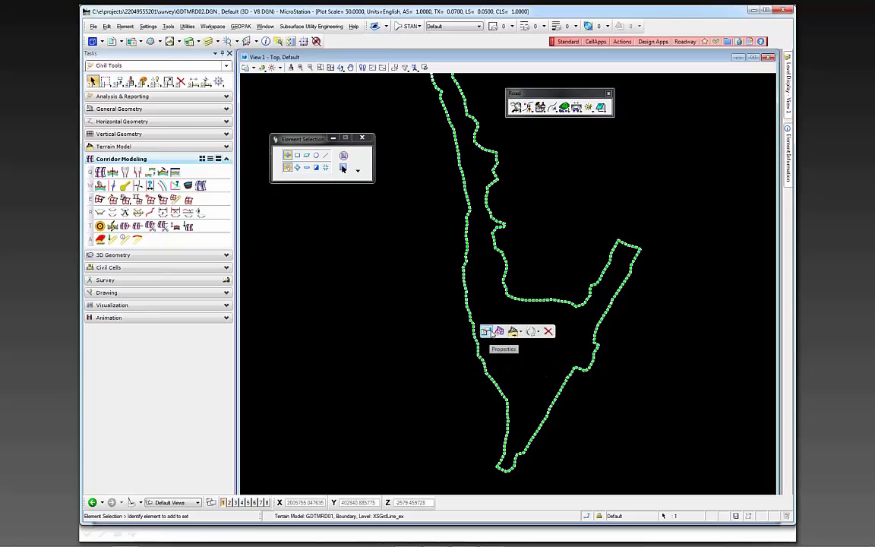
pyautogui.click(487, 332)
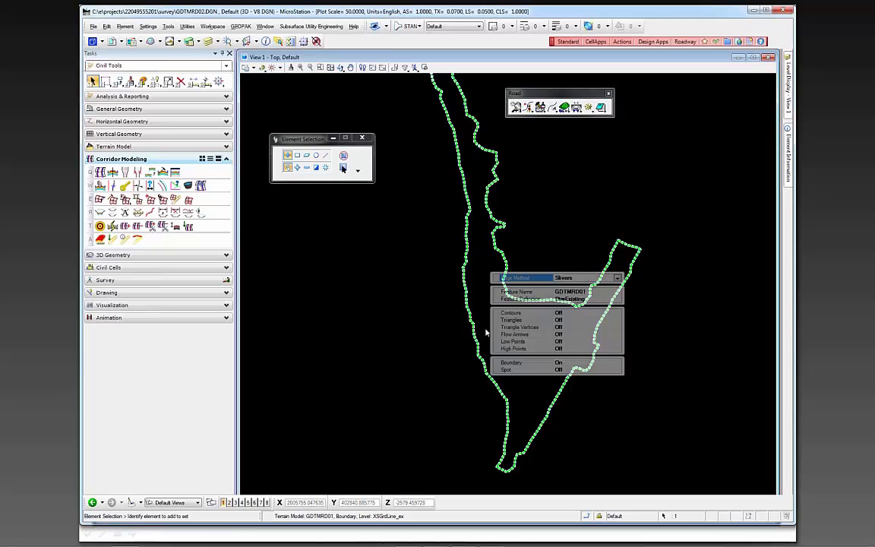
pyautogui.doubleClick(517, 320)
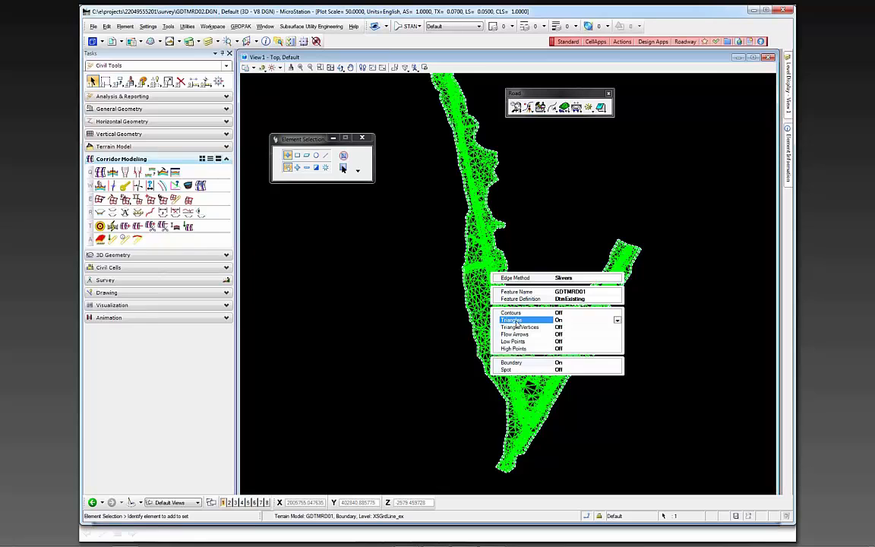
pyautogui.doubleClick(516, 322)
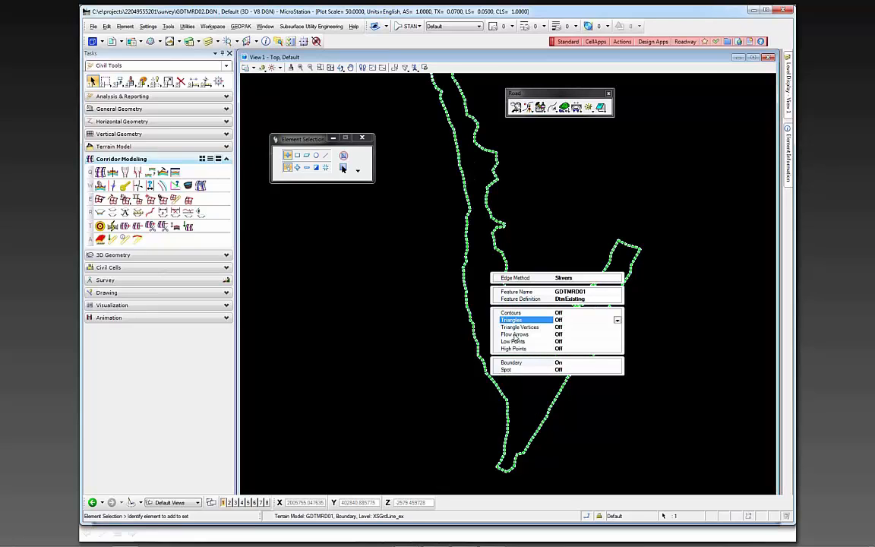
# Toggle the terrain model's contour display on and back off, and deselect the terrain
pyautogui.click(515, 334)
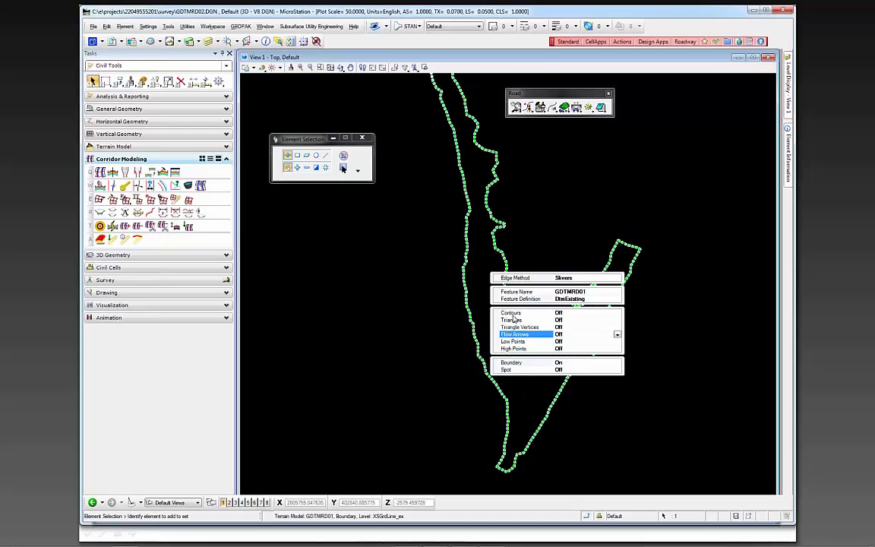
pyautogui.doubleClick(512, 313)
pyautogui.doubleClick(512, 315)
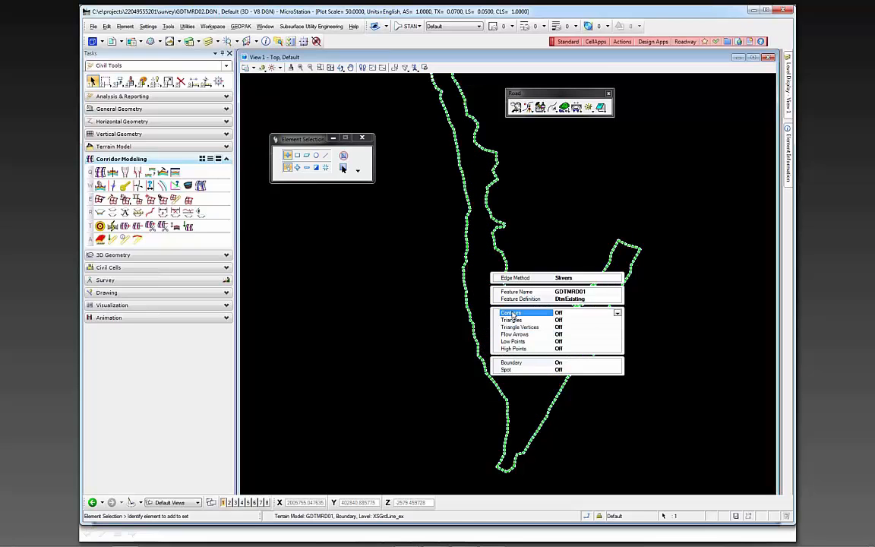
pyautogui.click(412, 327)
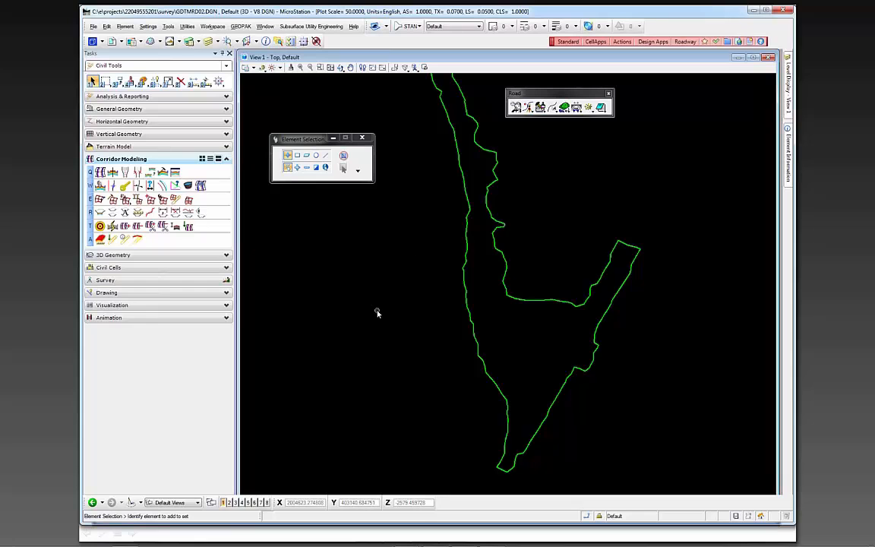
# Select the existing terrain model's boundary and set up its LandXML export with GDTMRD01 as the terrain
pyautogui.click(471, 332)
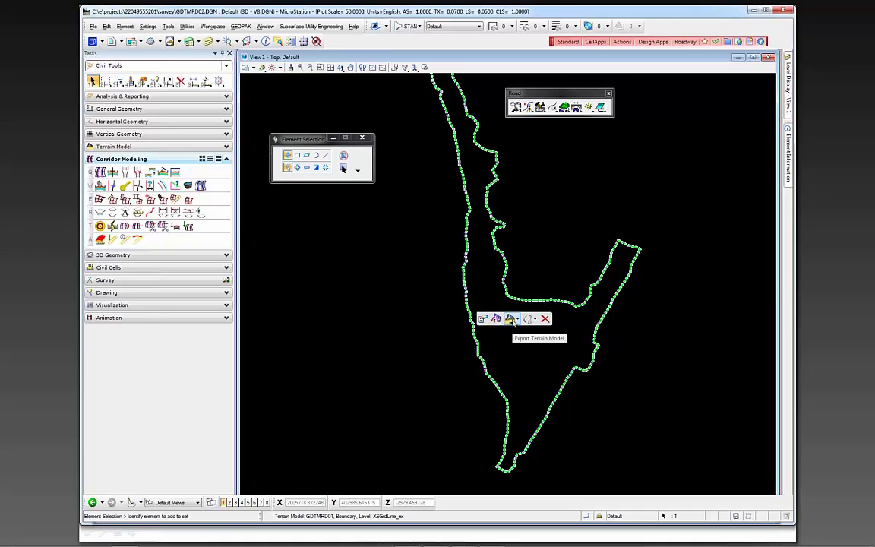
pyautogui.click(518, 321)
pyautogui.click(518, 321)
pyautogui.moveTo(471, 326)
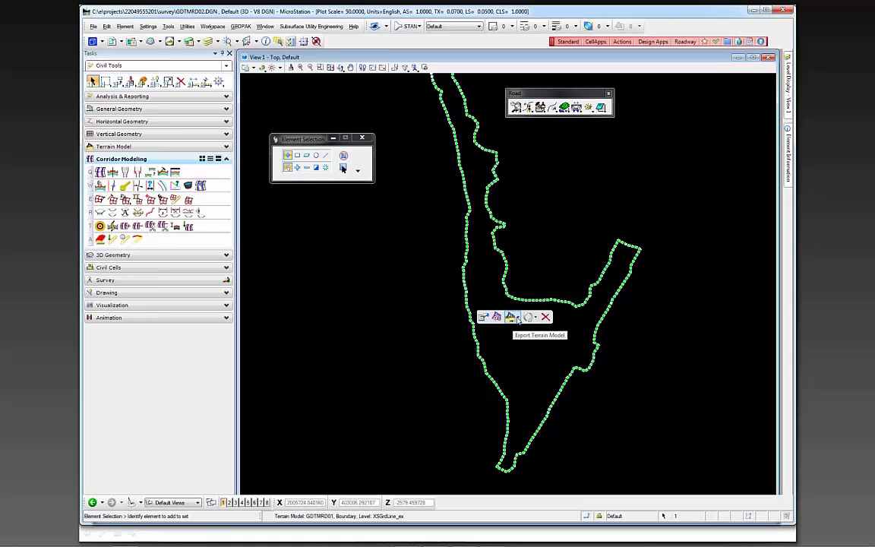
pyautogui.click(513, 319)
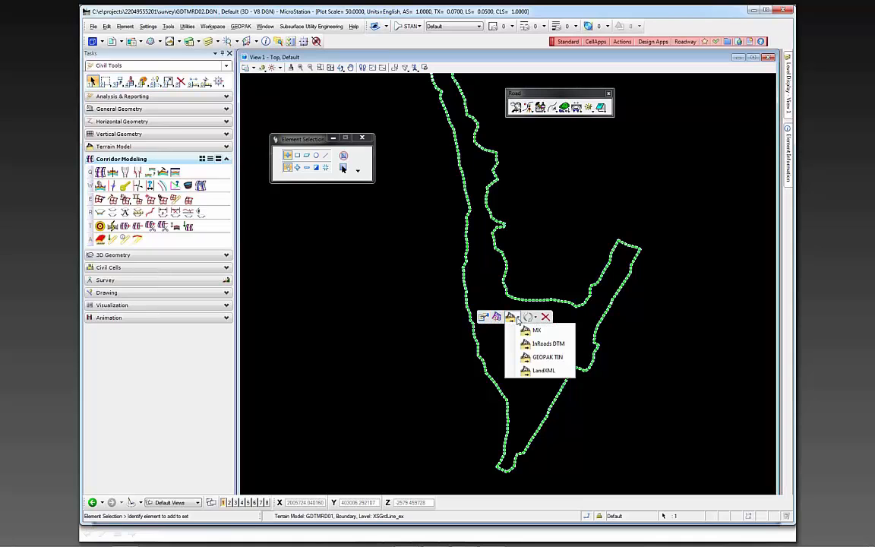
pyautogui.click(544, 371)
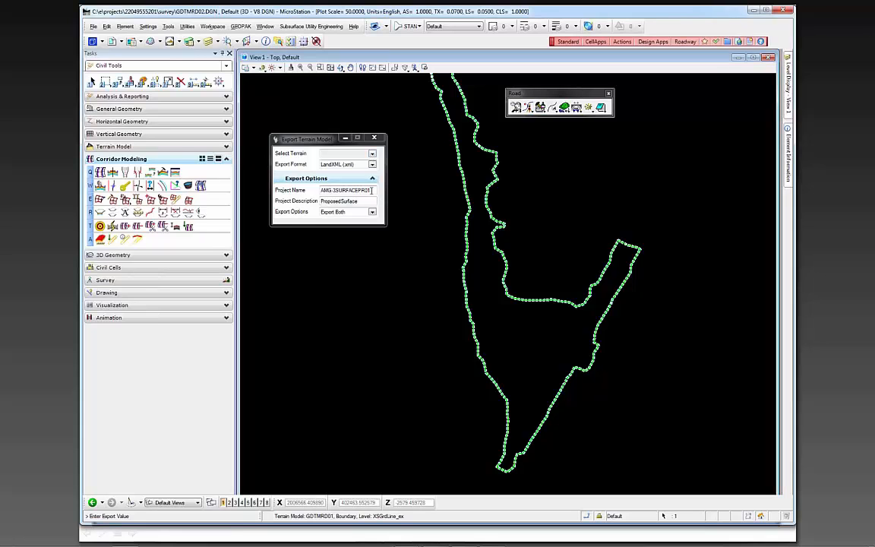
pyautogui.click(373, 154)
pyautogui.click(339, 165)
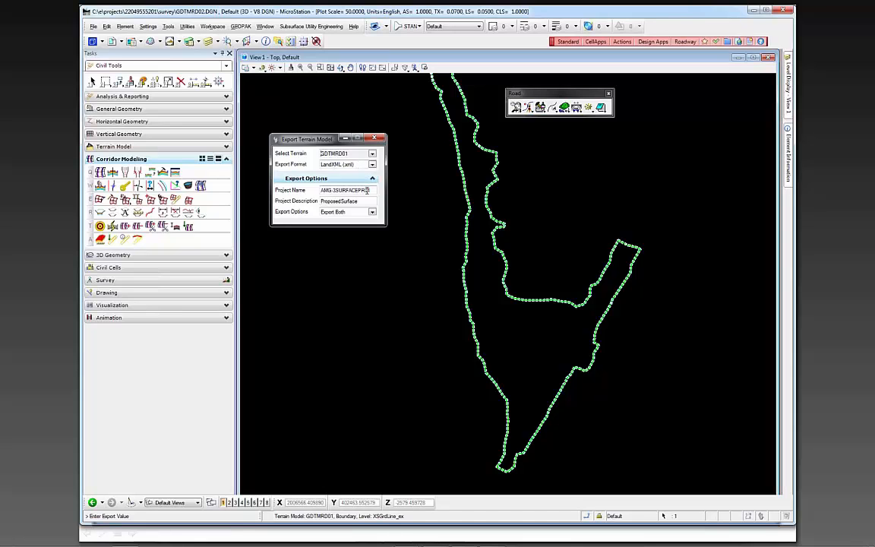
# Set the export's project name to AMG-3SURFACEEX01 and its project description to ExistingSurface
pyautogui.click(366, 190)
pyautogui.press('BackSpace')
pyautogui.press('BackSpace')
pyautogui.write('EX')
pyautogui.moveTo(340, 202); pyautogui.dragTo(306, 199)
pyautogui.write('Existing')
# Try the Export Triangles Only option for the terrain export and return it to Export Both
pyautogui.click(373, 214)
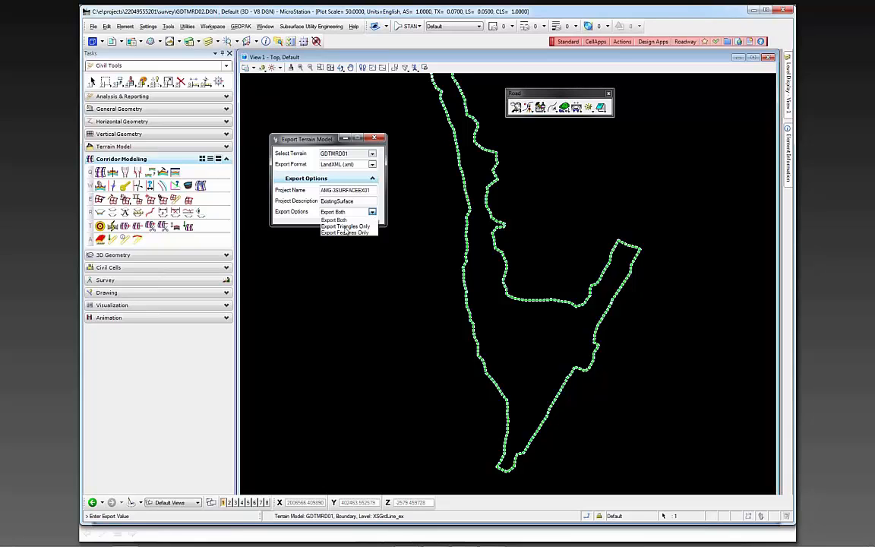
pyautogui.click(344, 227)
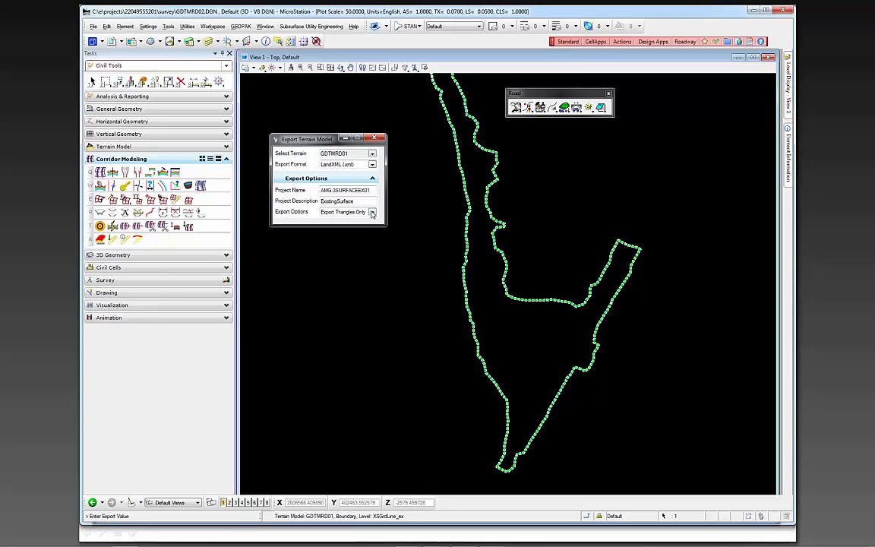
pyautogui.click(372, 214)
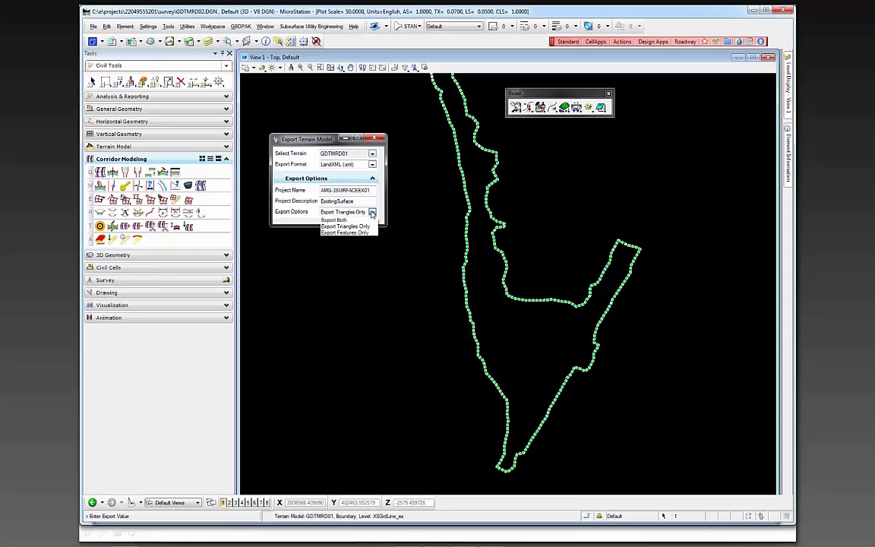
pyautogui.click(339, 221)
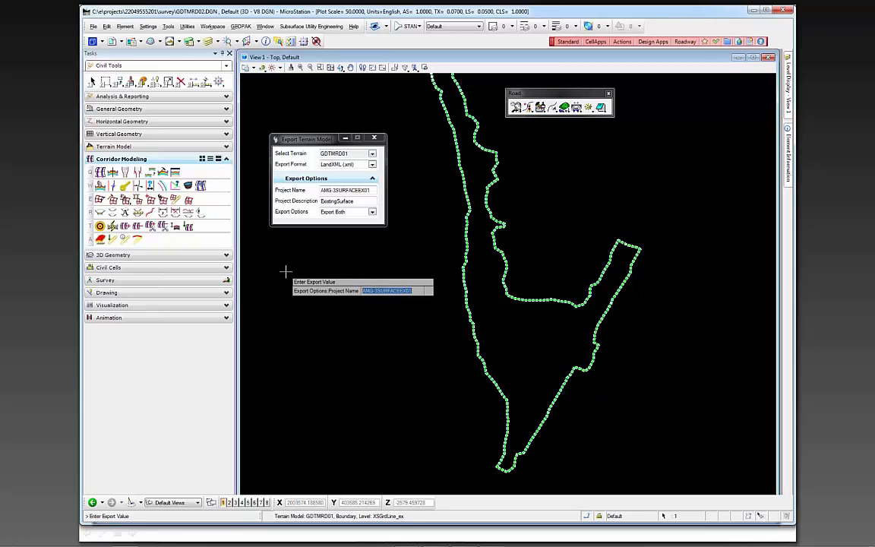
# Accept the export settings and save the terrain as AMG-3SURFACEEX01.xml in the 3DDeliverables folder, replacing the existing file
pyautogui.click(287, 270)
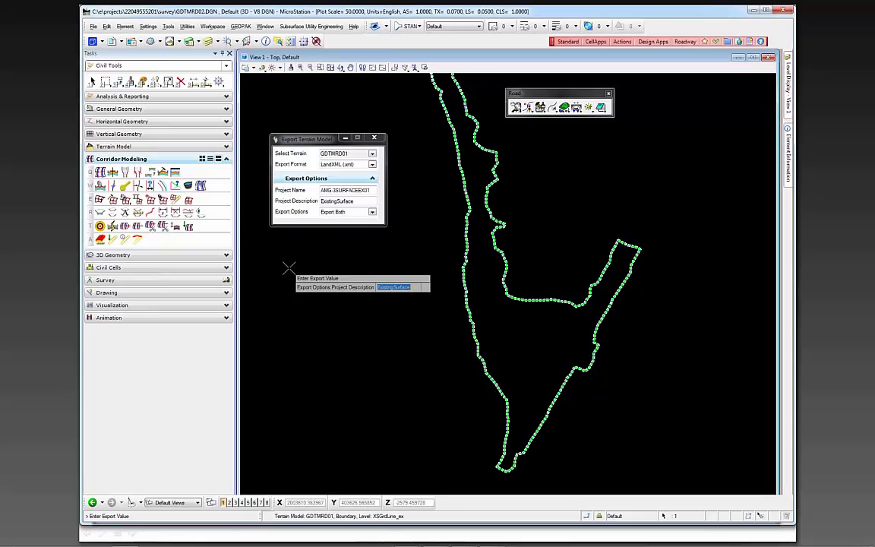
pyautogui.click(289, 269)
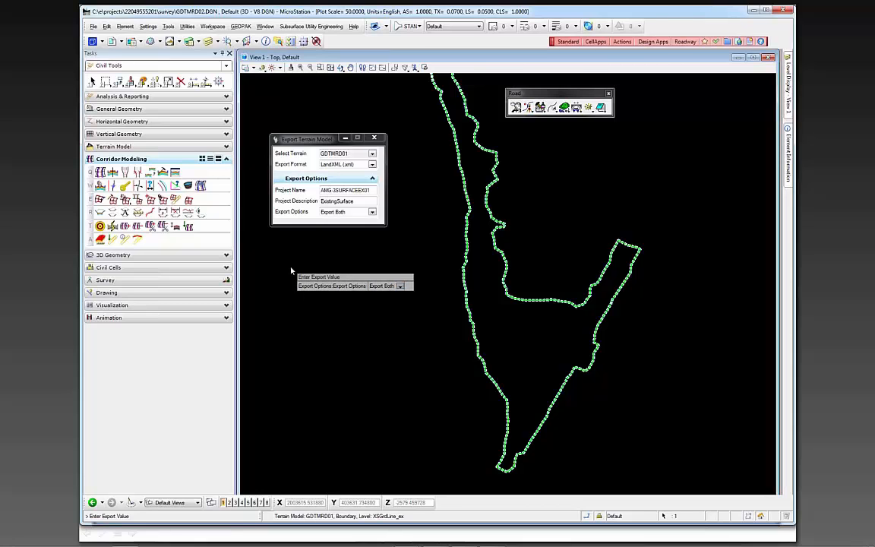
pyautogui.click(291, 270)
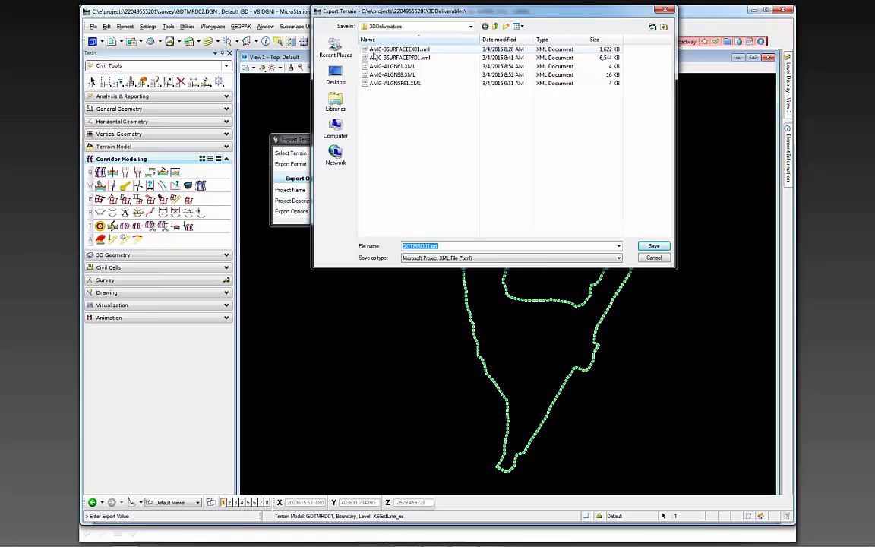
pyautogui.click(396, 49)
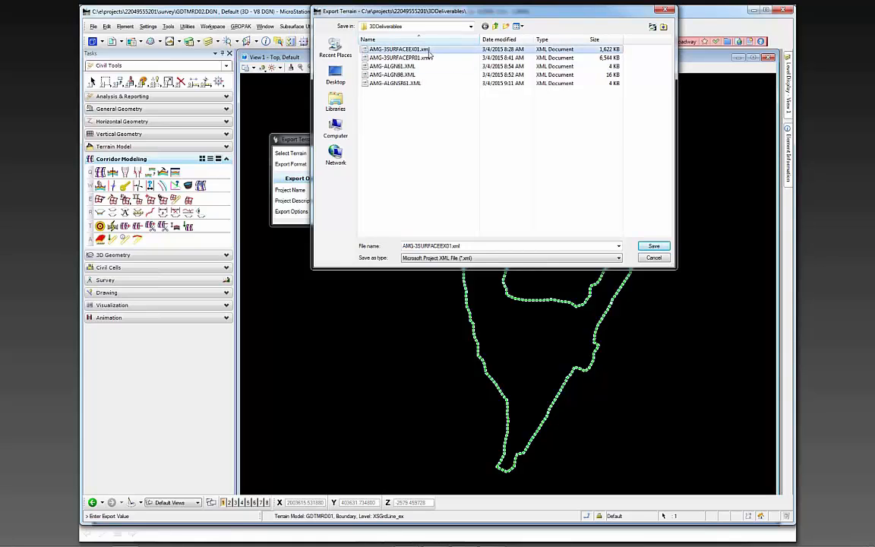
pyautogui.press('Return')
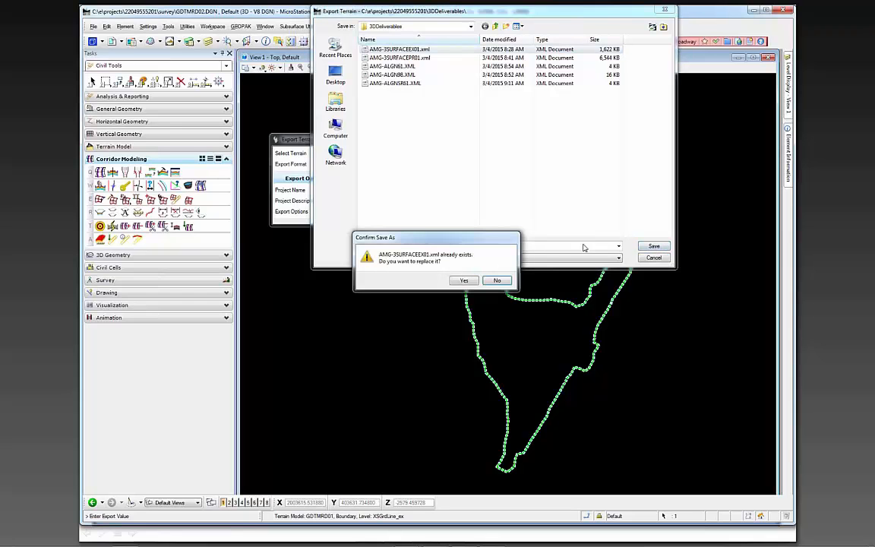
pyautogui.click(463, 280)
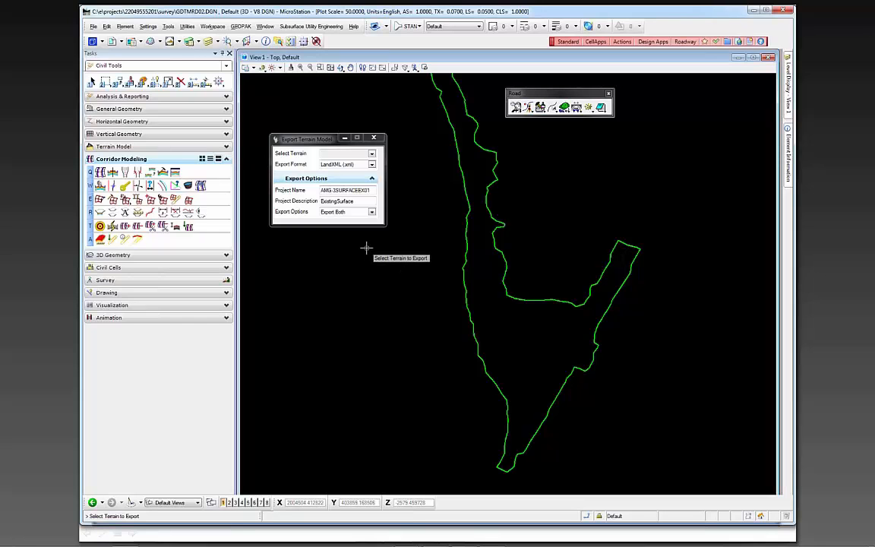
pyautogui.rightClick(366, 248)
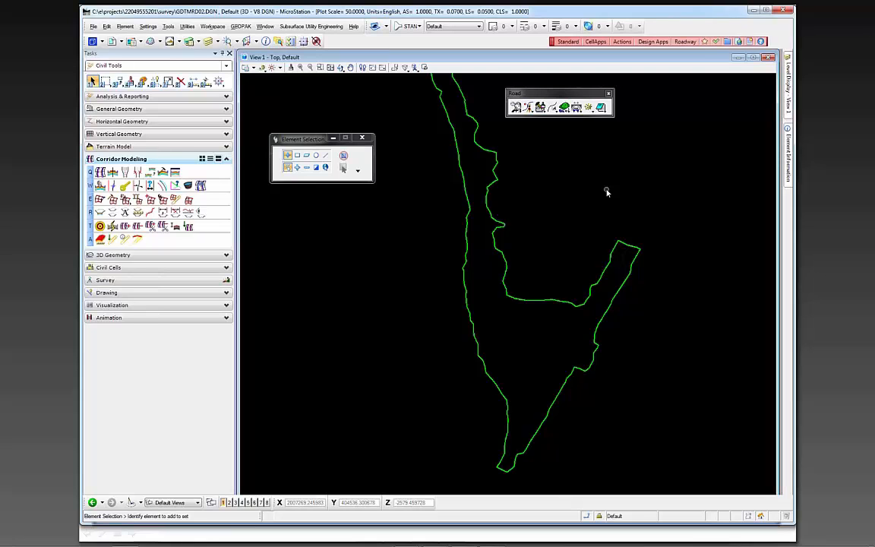
# Choose the Automated Machine Guidance Model - 3D file type under Roadway Design Files in Create File/Project and close the dialog
pyautogui.click(679, 43)
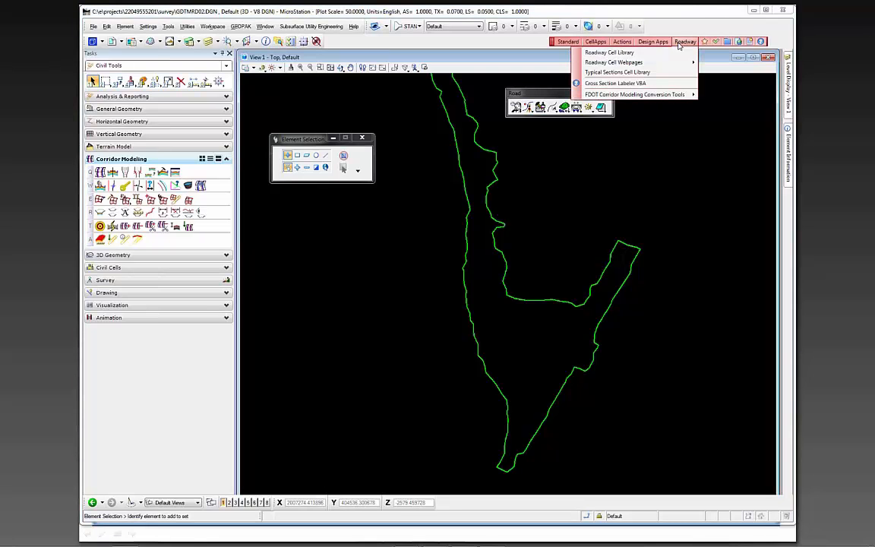
pyautogui.click(622, 41)
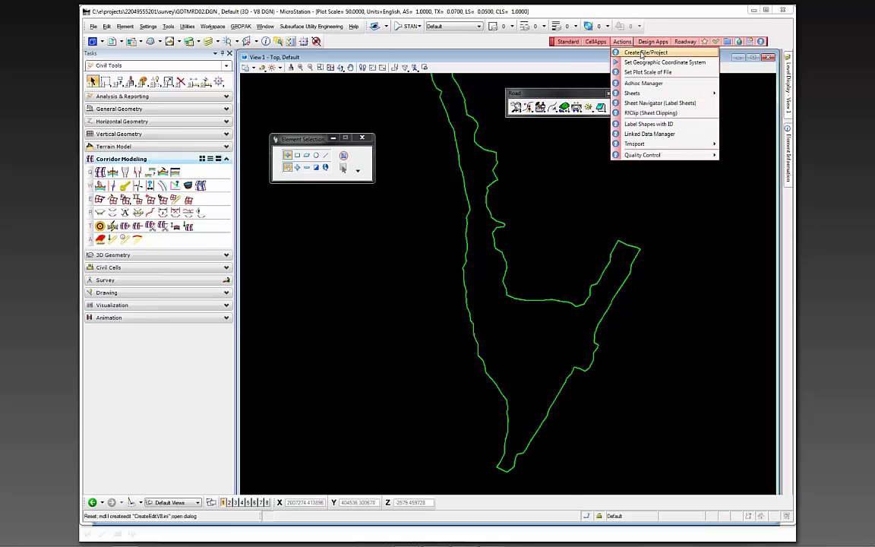
pyautogui.click(642, 53)
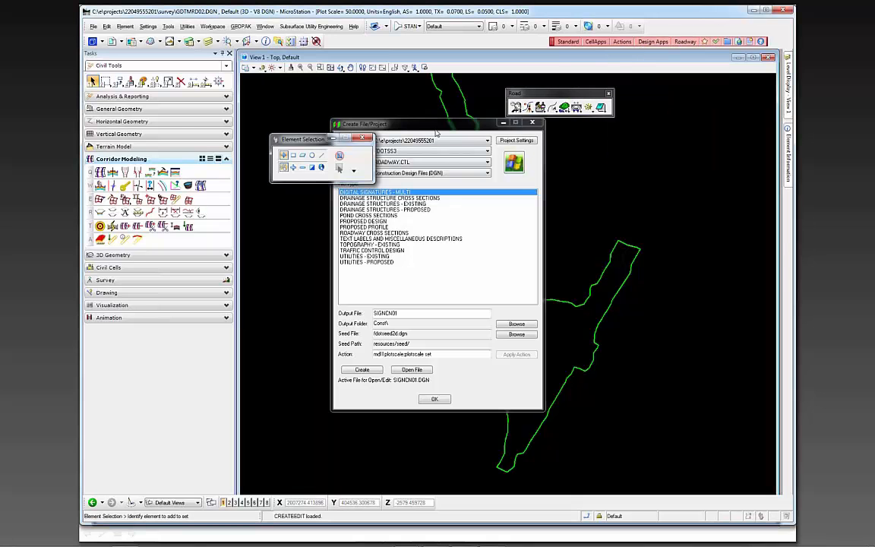
pyautogui.moveTo(439, 124); pyautogui.dragTo(554, 137)
pyautogui.click(532, 186)
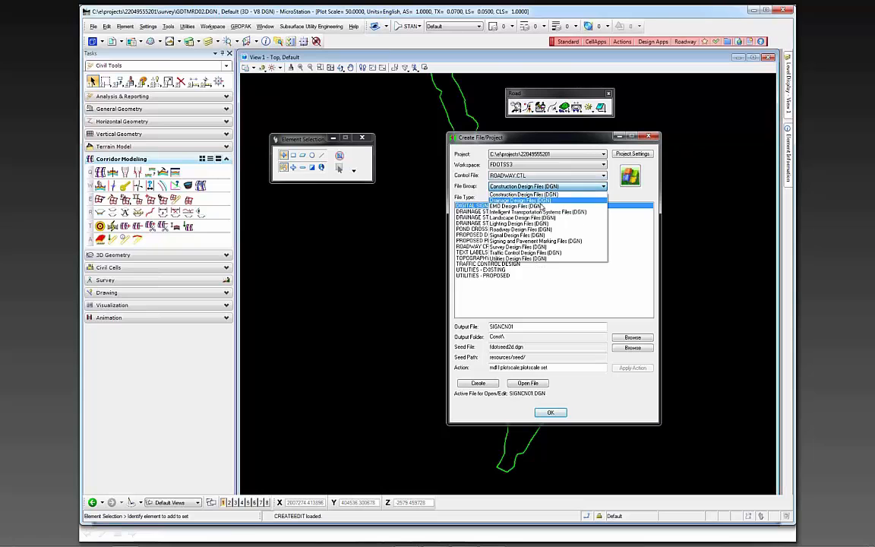
pyautogui.click(532, 229)
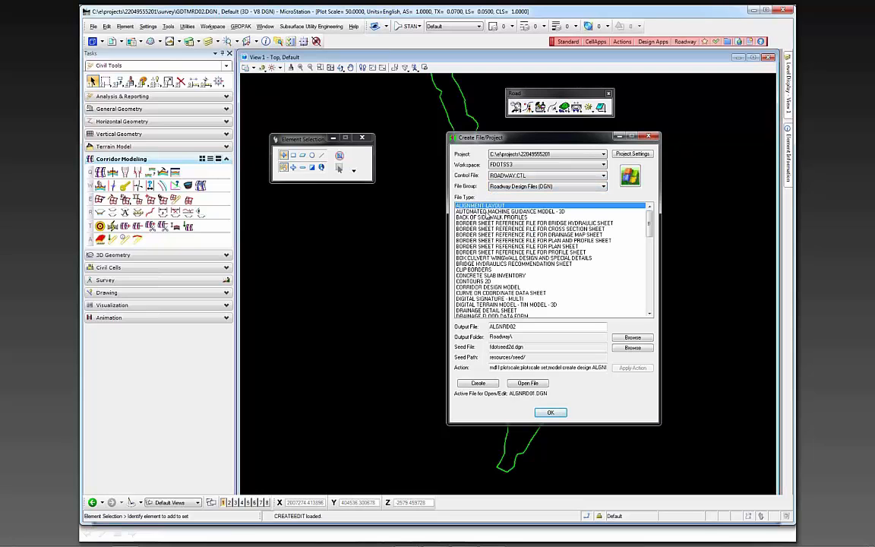
pyautogui.click(488, 212)
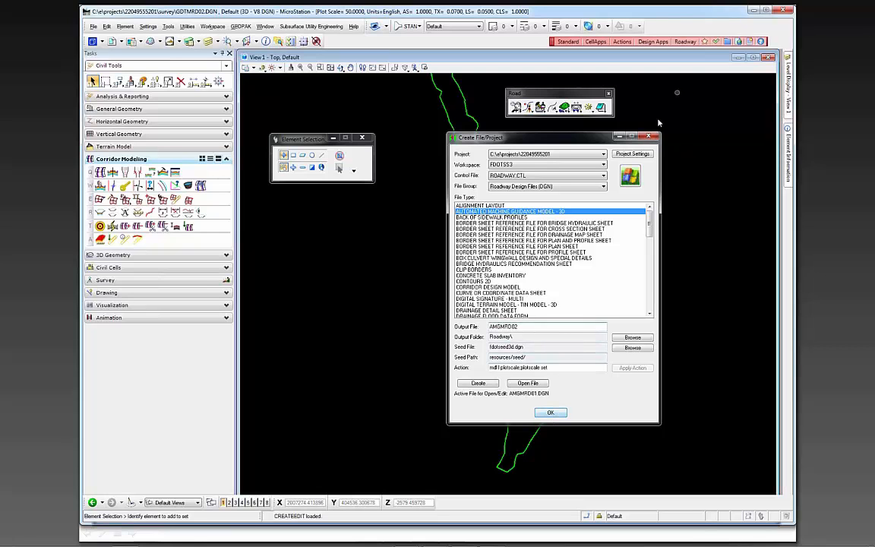
pyautogui.click(651, 138)
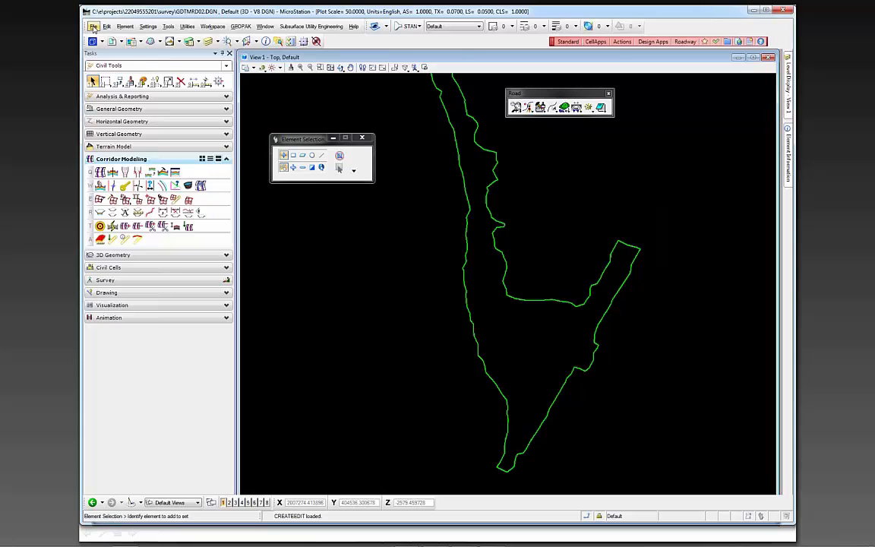
# Browse to the project's roadway folder, preview AMGMRD01.DGN, and cancel without opening it
pyautogui.click(92, 27)
pyautogui.click(114, 44)
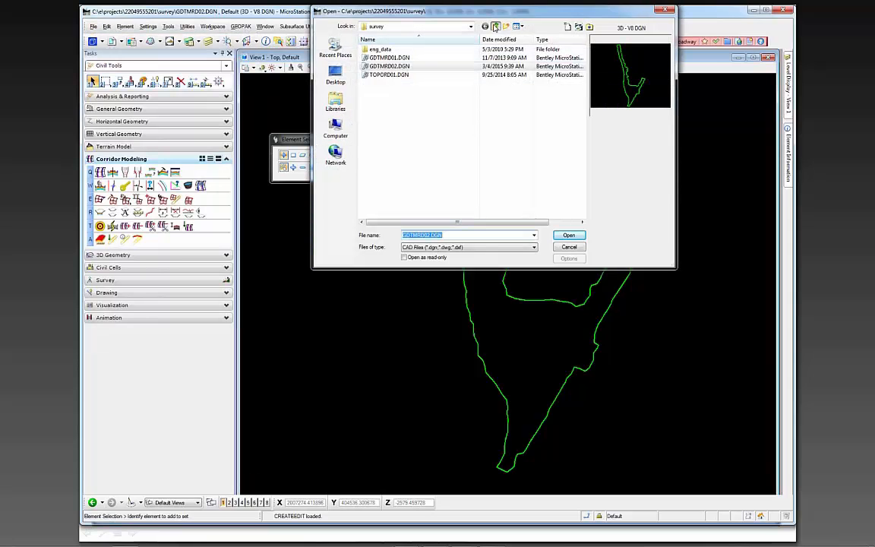
pyautogui.click(495, 26)
pyautogui.click(379, 211)
pyautogui.scroll(-1, 384, 211)
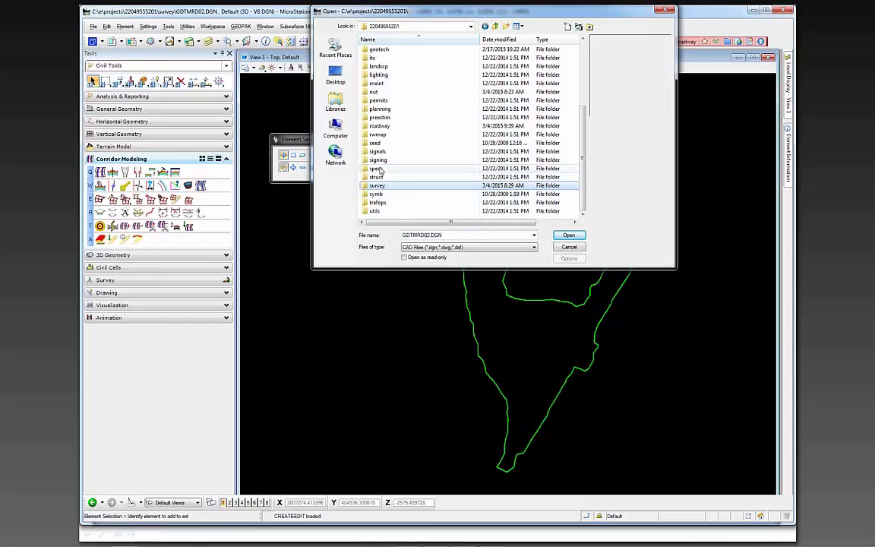
pyautogui.doubleClick(382, 126)
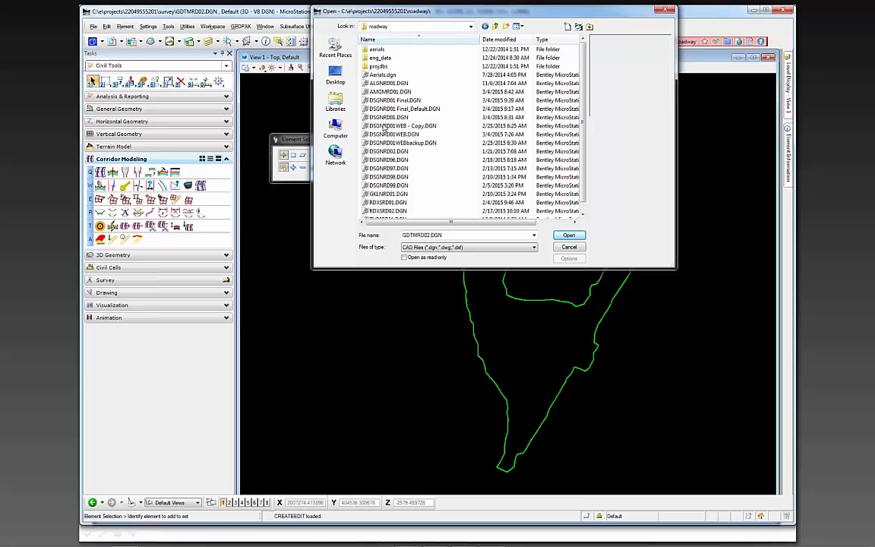
pyautogui.click(389, 91)
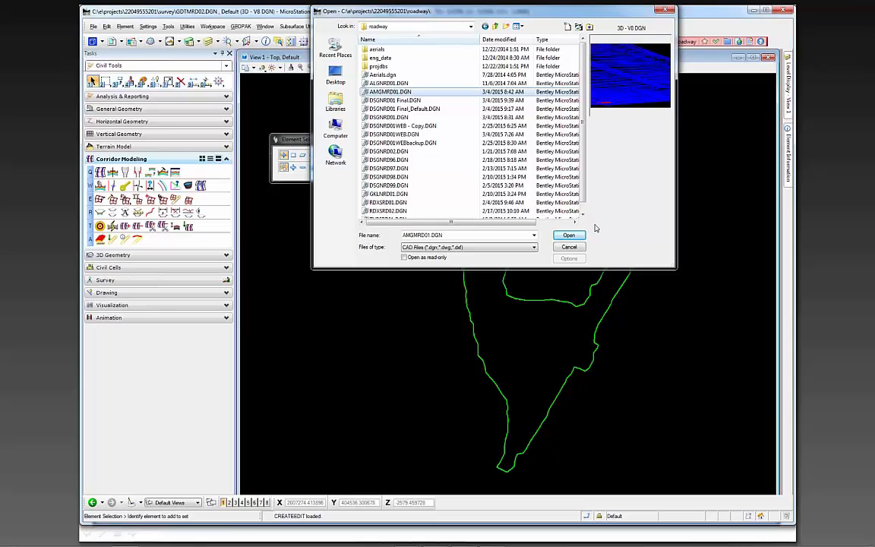
pyautogui.click(570, 248)
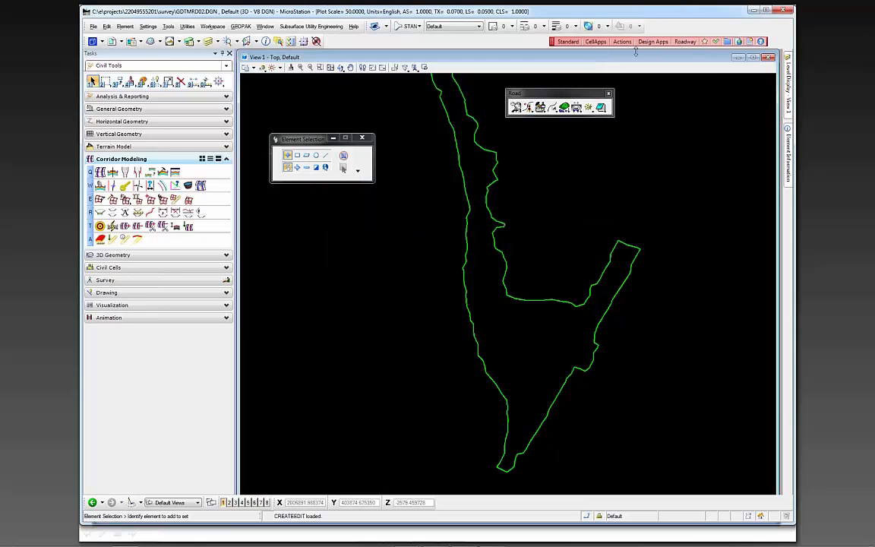
# Create the Automated Machine Guidance Model - 3D file AMGMRD02.DGN in the Roadway folder and open it
pyautogui.click(621, 41)
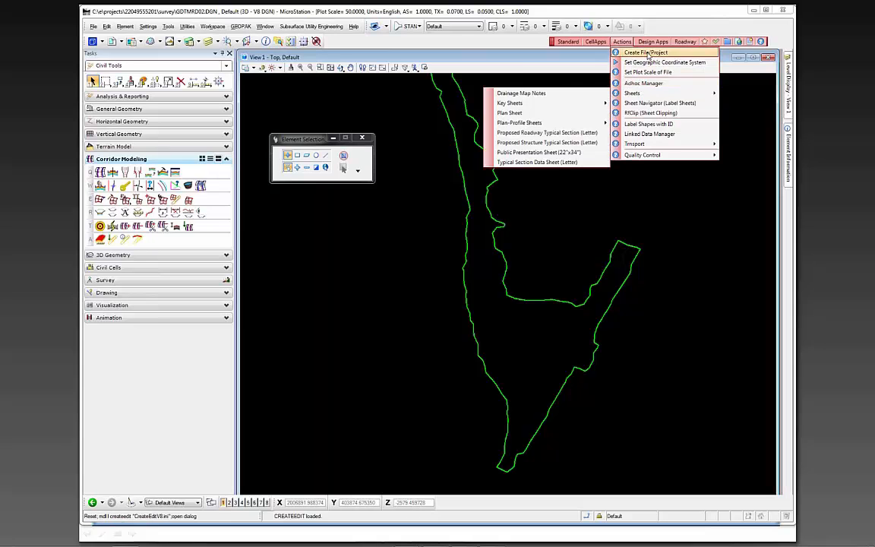
pyautogui.click(646, 52)
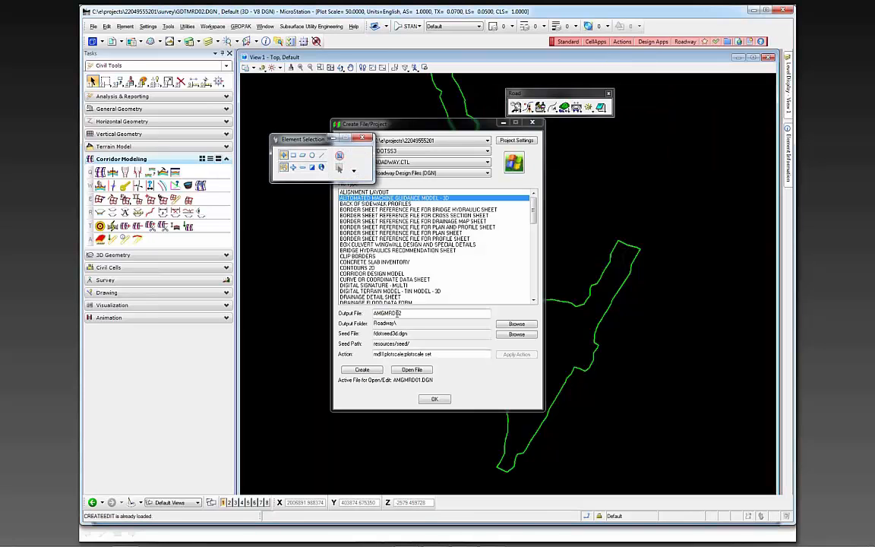
pyautogui.click(363, 370)
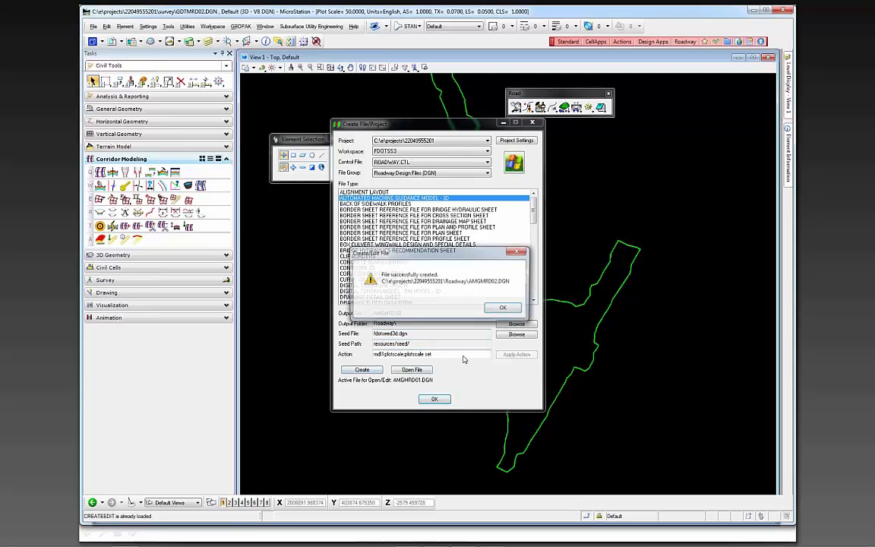
pyautogui.click(503, 307)
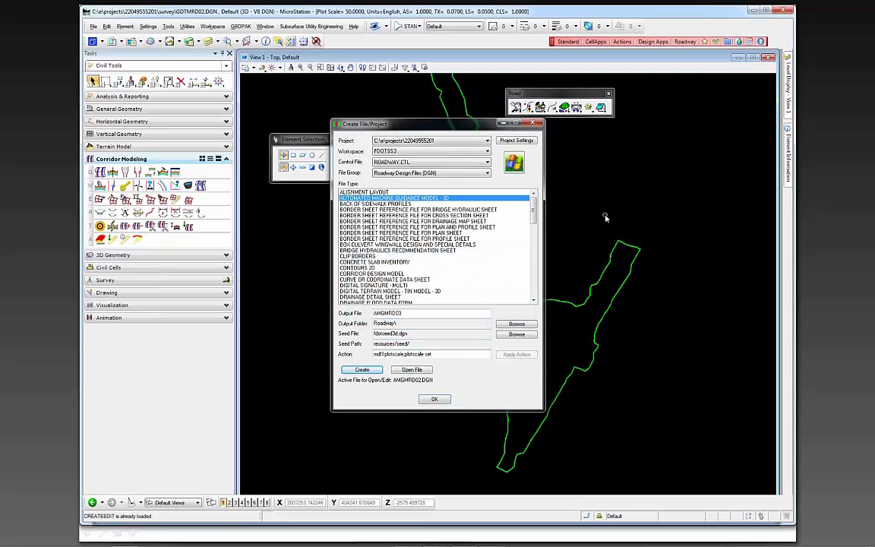
pyautogui.click(415, 370)
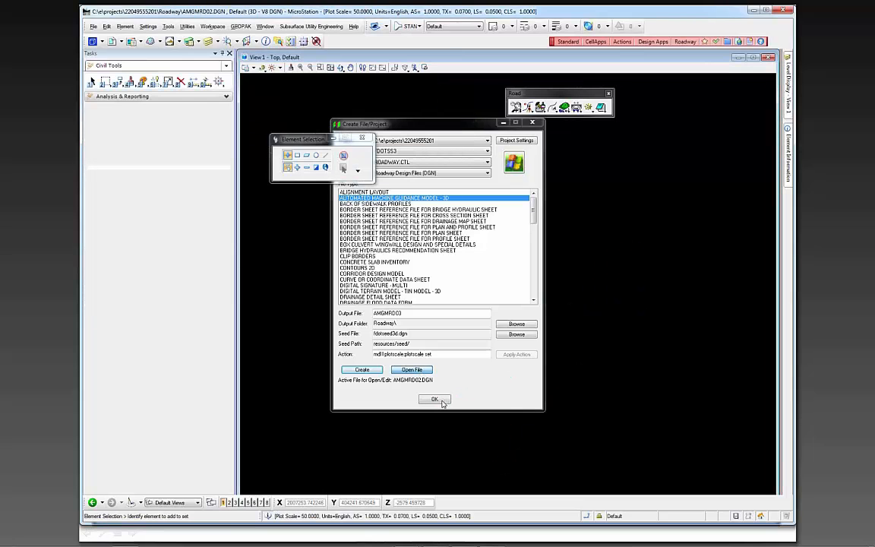
pyautogui.click(434, 401)
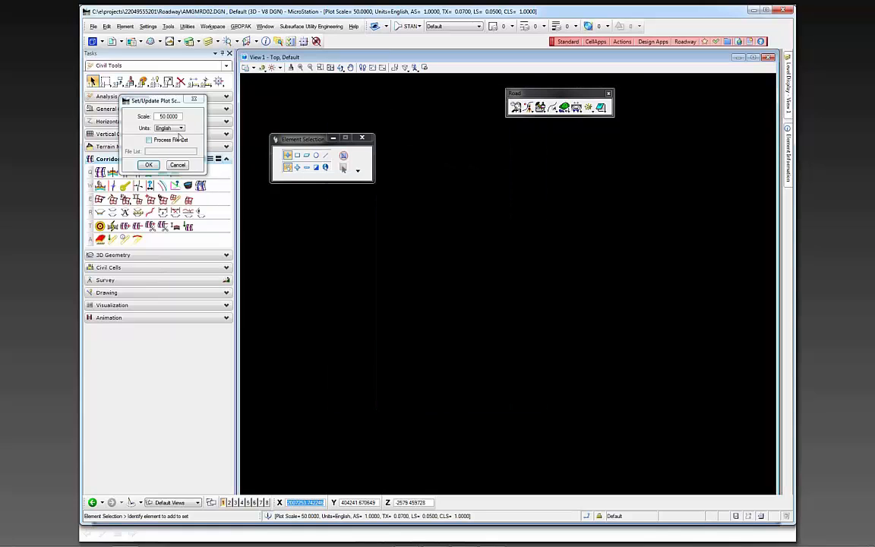
# Set the plot scale of the new AMGMRD02.DGN file to 1
pyautogui.click(163, 118)
pyautogui.moveTo(162, 119); pyautogui.dragTo(185, 119)
pyautogui.write('1')
pyautogui.press('Tab')
pyautogui.click(148, 166)
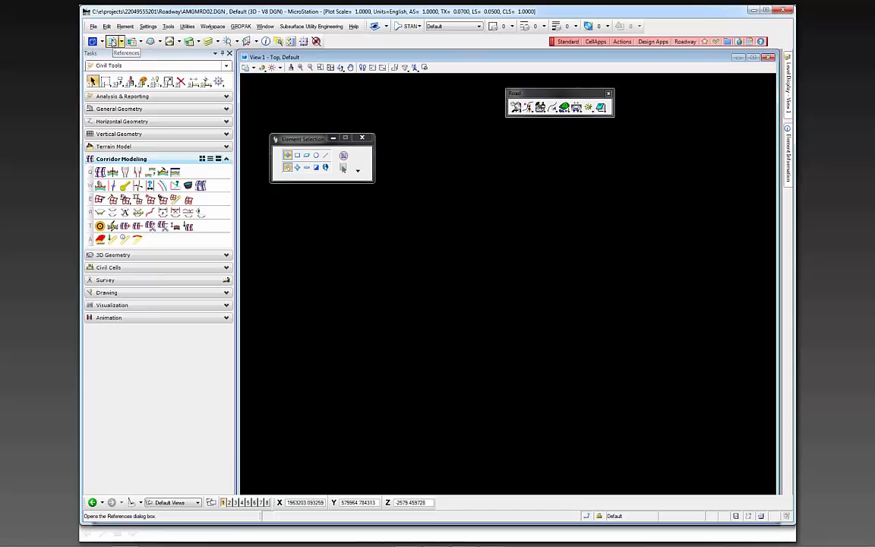
# Attach AMG-3DSGNRD01.dgn from the 3DDeliverables folder as a reference, using the Default-3D model and Coincident - World orientation
pyautogui.click(113, 42)
pyautogui.click(241, 310)
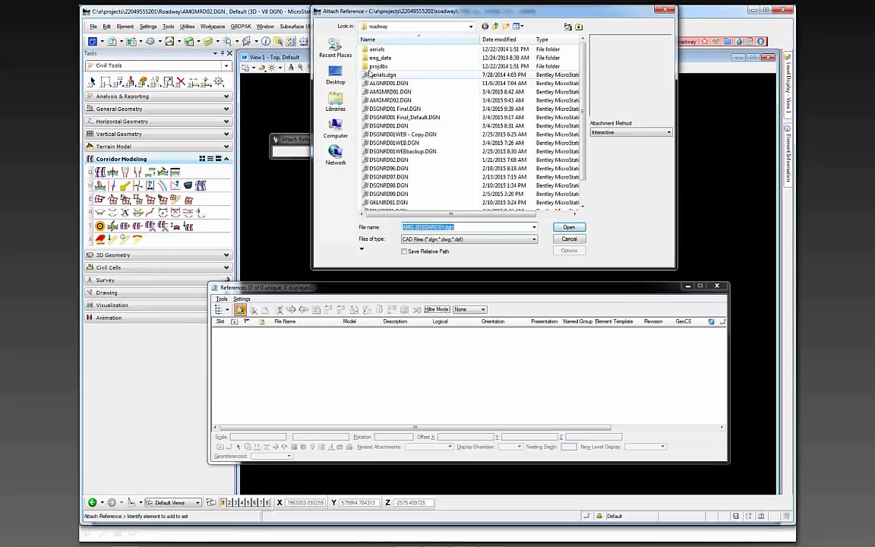
pyautogui.click(496, 27)
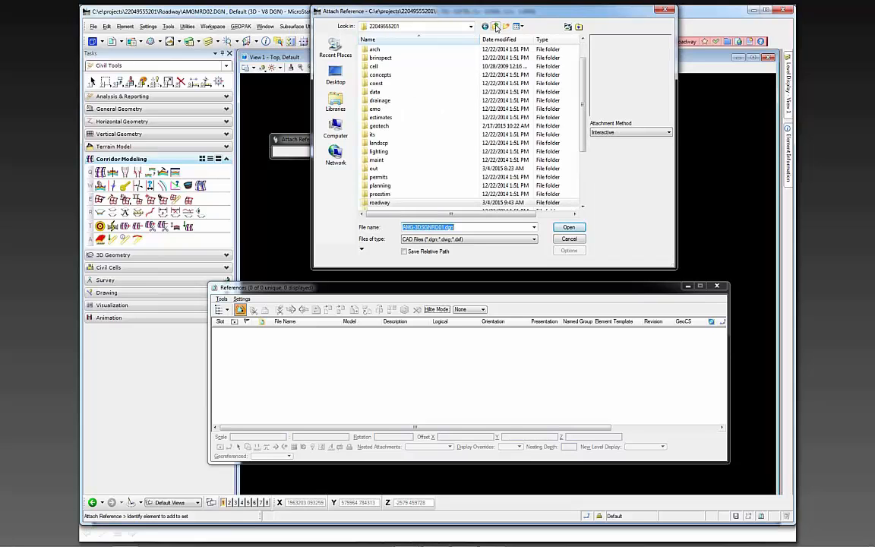
pyautogui.scroll(1, 387, 66)
pyautogui.doubleClick(386, 57)
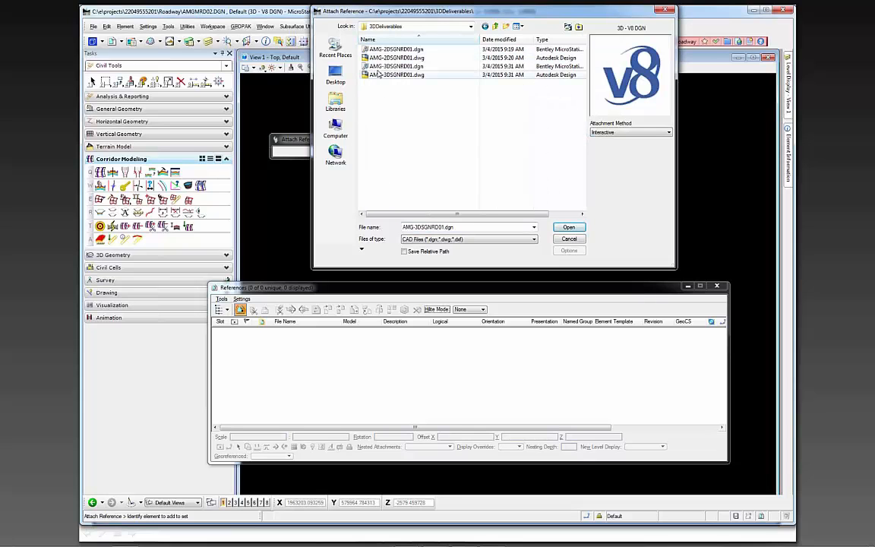
pyautogui.click(380, 66)
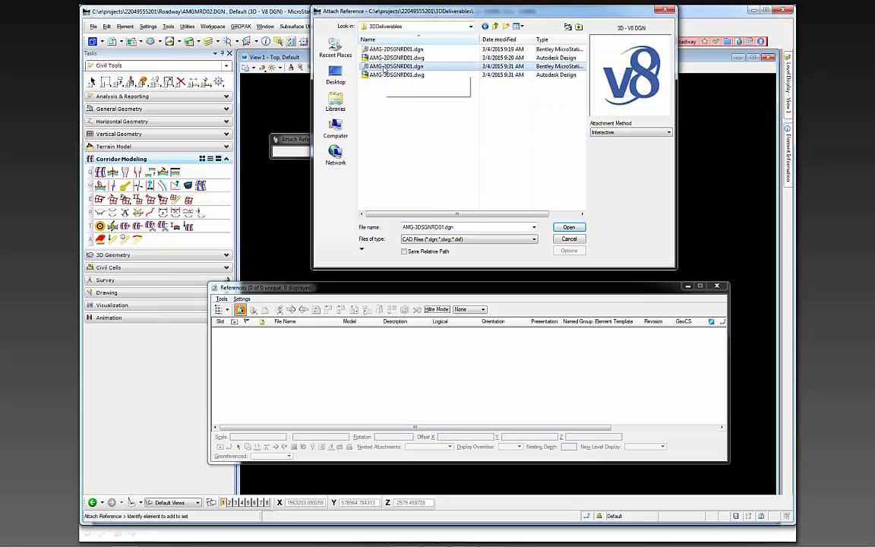
pyautogui.click(569, 228)
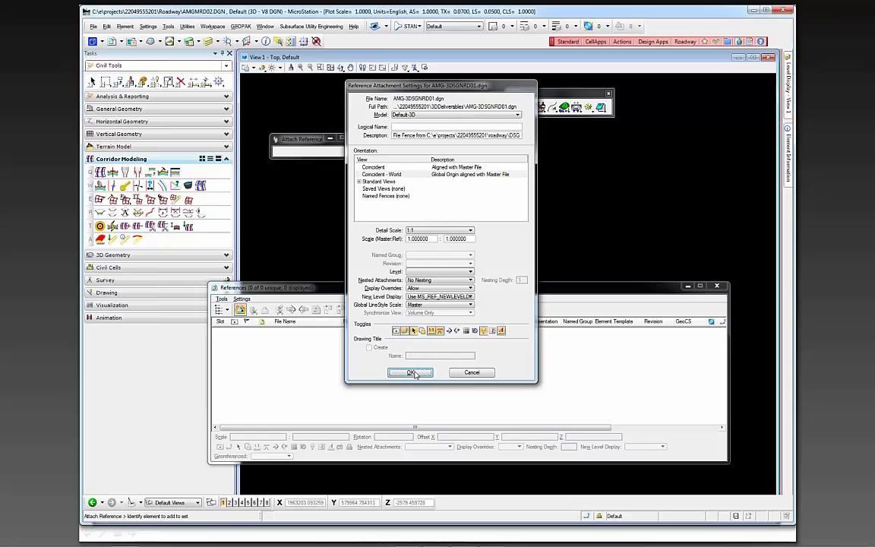
pyautogui.click(411, 372)
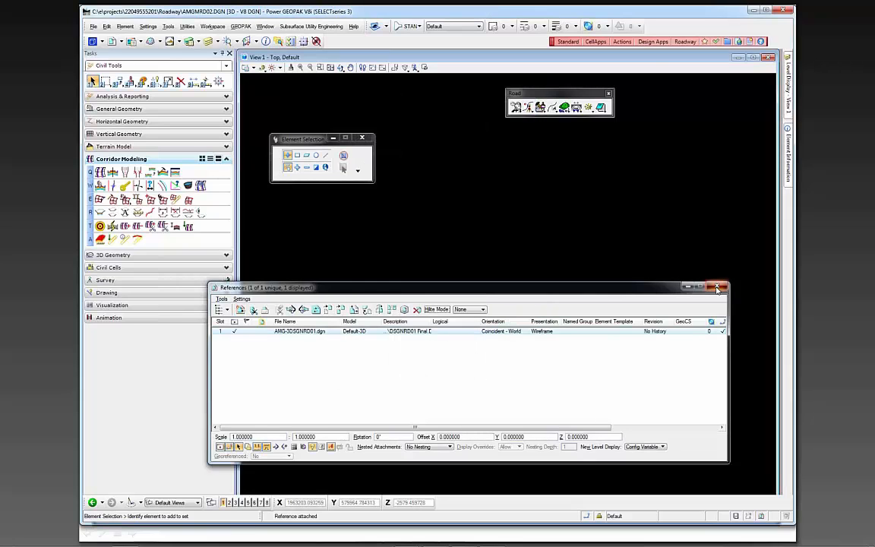
pyautogui.click(718, 288)
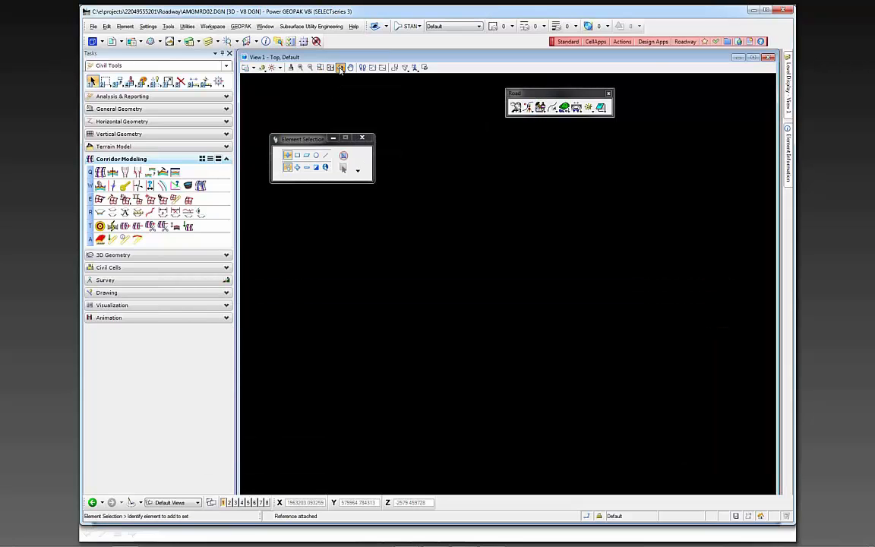
# Fit the view to all of the referenced roadway linework
pyautogui.click(339, 68)
pyautogui.click(341, 86)
pyautogui.click(331, 67)
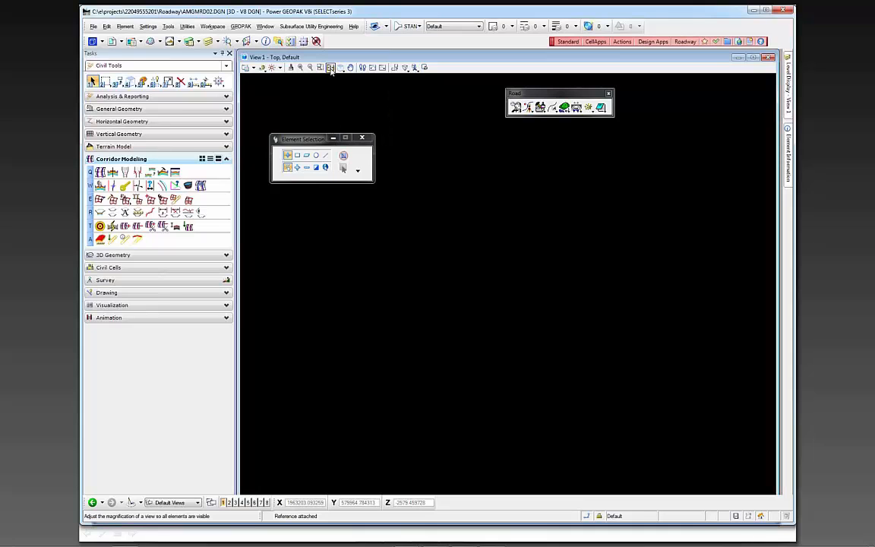
pyautogui.click(494, 224)
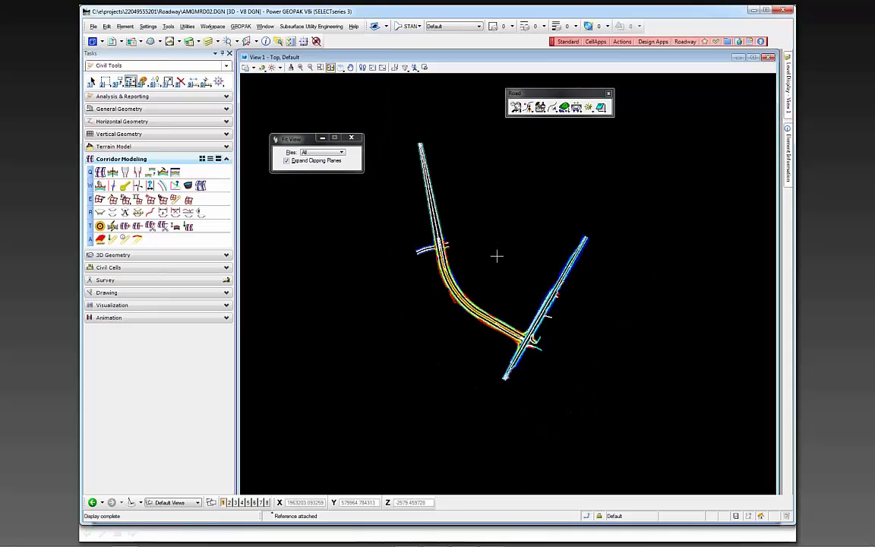
pyautogui.scroll(2, 493, 260)
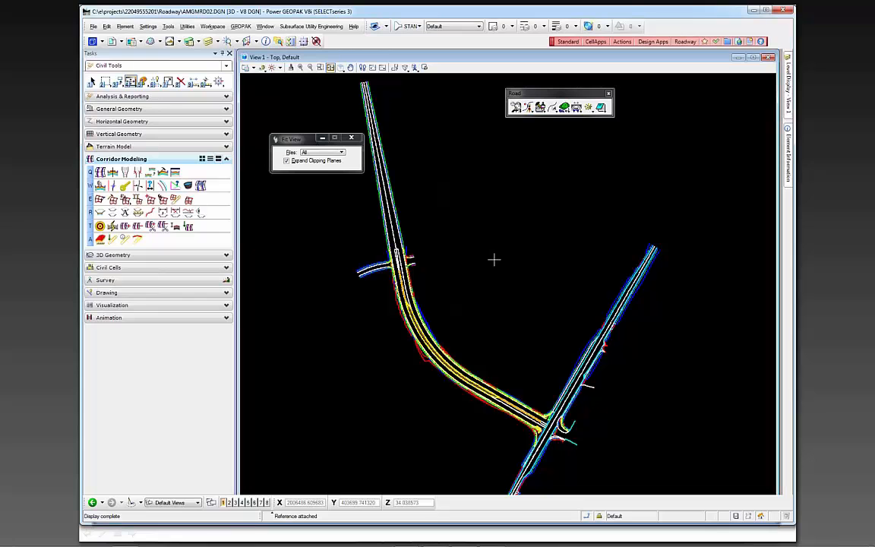
pyautogui.rightClick(494, 259)
# Examine the referenced 3D linework along the curved roadway and at its intersection with the crossing road
pyautogui.scroll(-2, 494, 258)
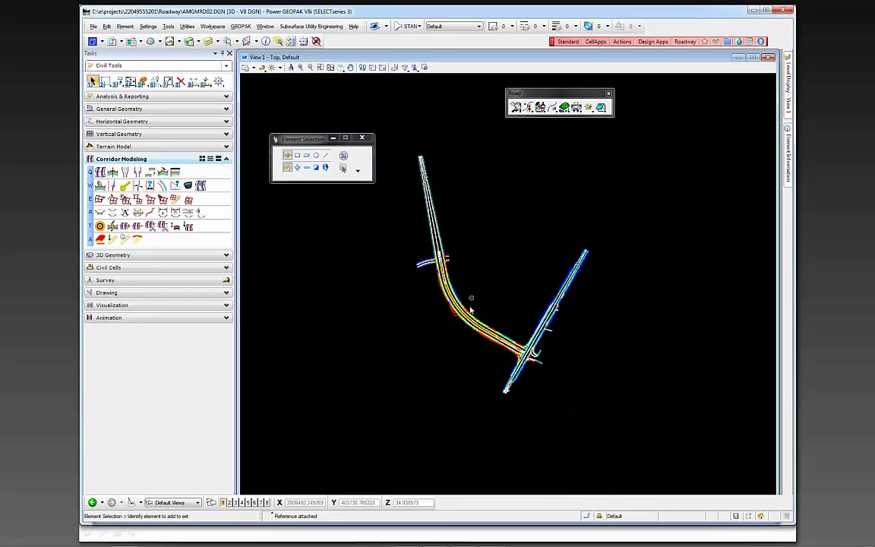
pyautogui.scroll(2, 470, 309)
pyautogui.scroll(2, 534, 395)
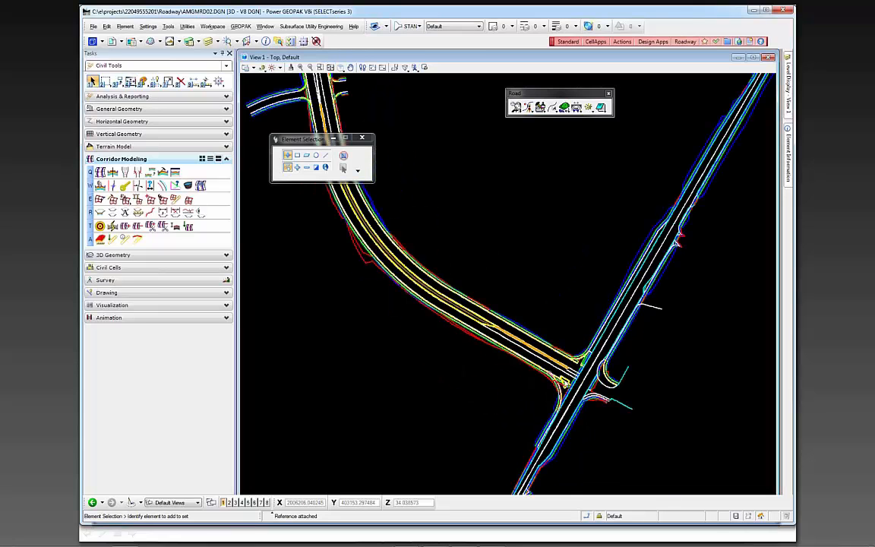
pyautogui.scroll(-2, 588, 314)
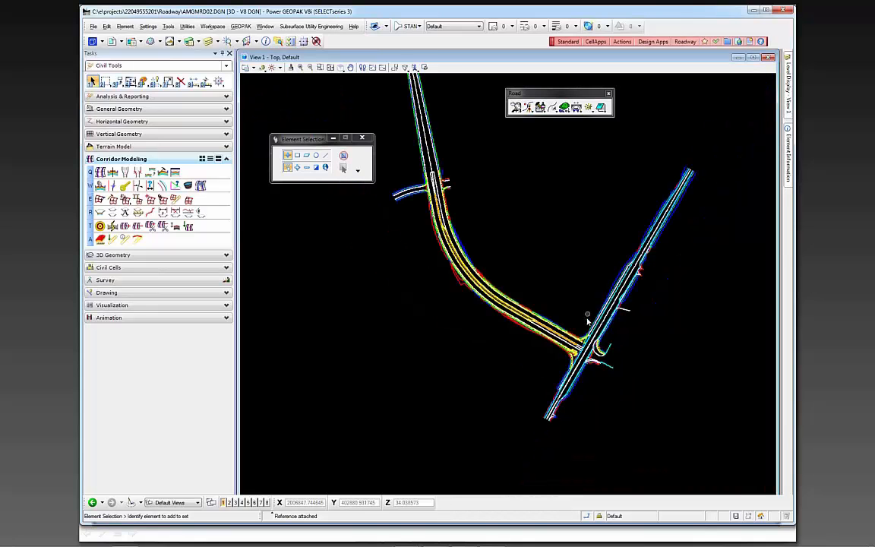
pyautogui.scroll(5, 588, 316)
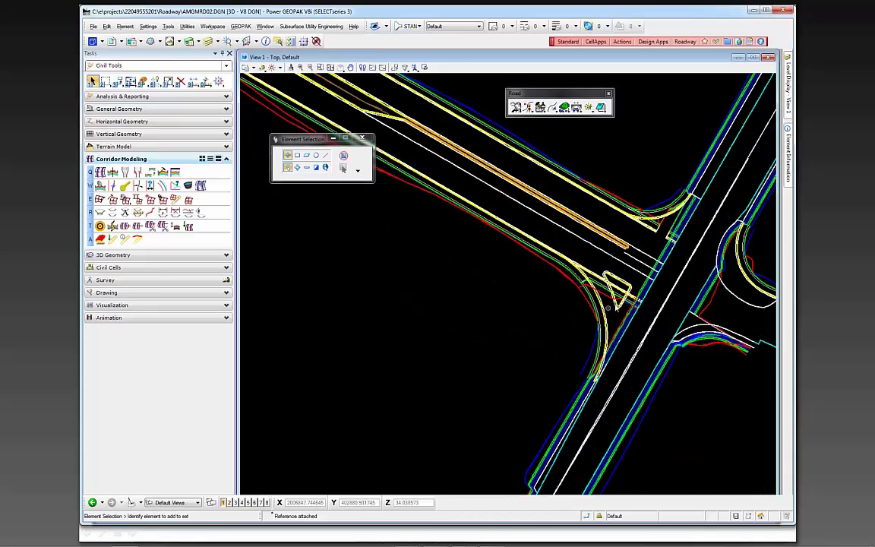
pyautogui.scroll(1, 615, 305)
pyautogui.scroll(-1, 620, 322)
pyautogui.scroll(-3, 619, 326)
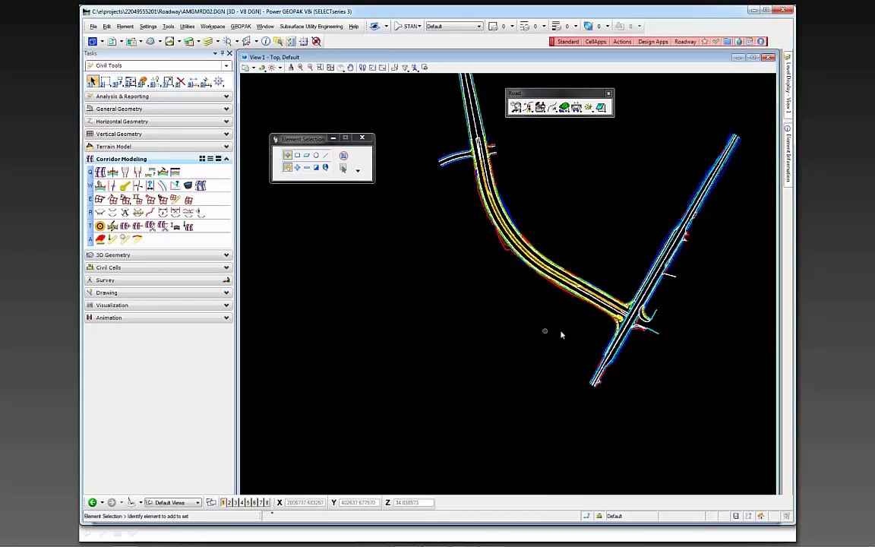
# Start a terrain model from the curved roadway's linework, excluding the crossing road, with a maximum side length of 50
pyautogui.moveTo(606, 320); pyautogui.dragTo(393, 85)
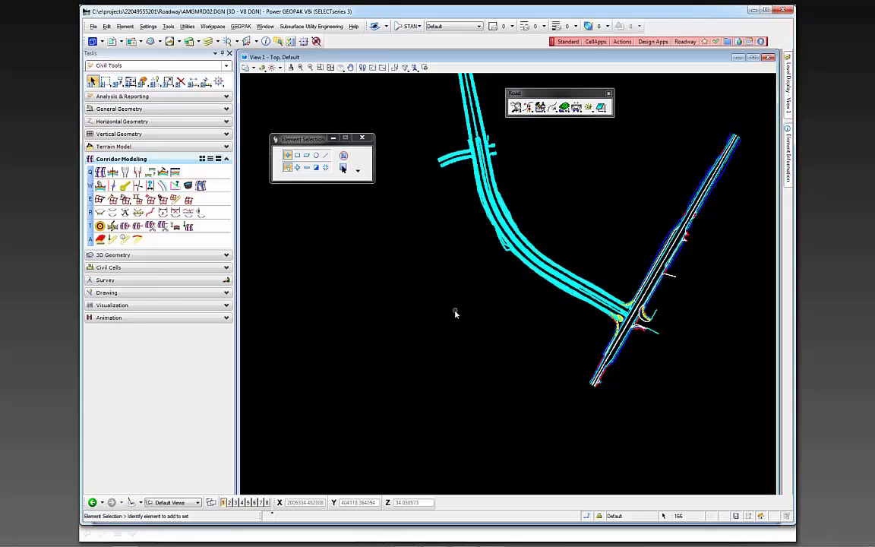
pyautogui.scroll(-3, 443, 275)
pyautogui.scroll(3, 442, 275)
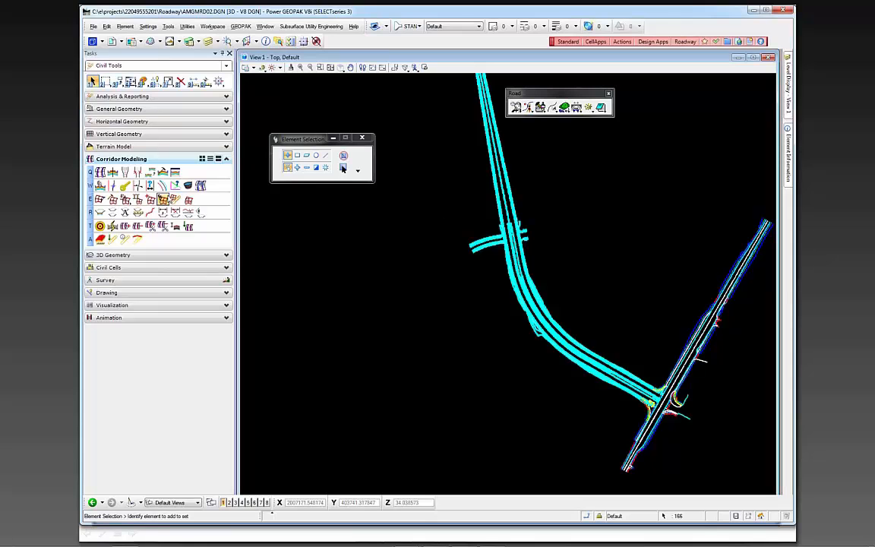
pyautogui.click(117, 148)
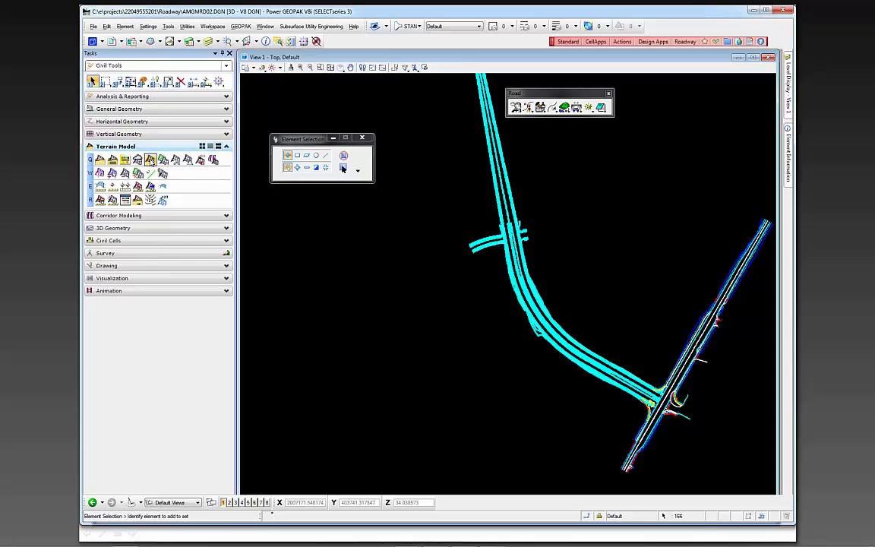
pyautogui.click(151, 161)
pyautogui.moveTo(318, 140); pyautogui.dragTo(411, 293)
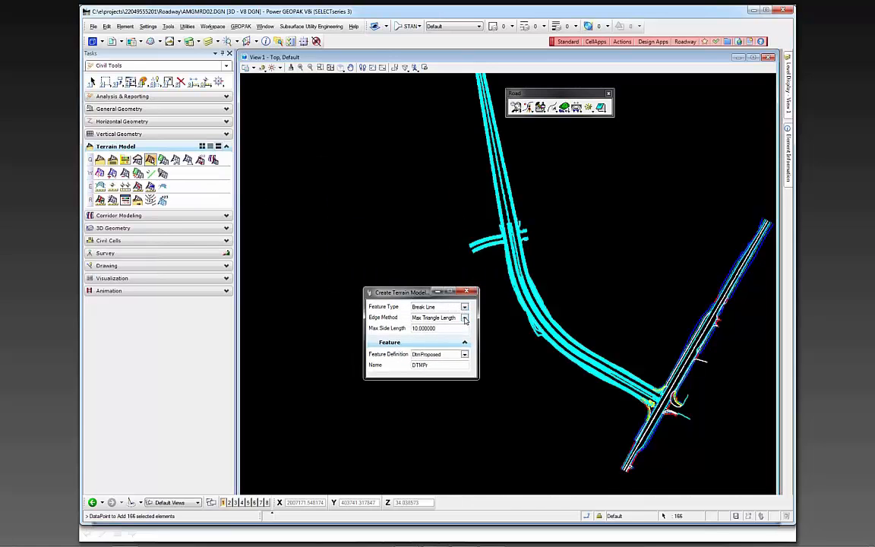
pyautogui.click(407, 328)
pyautogui.write('50')
pyautogui.press('Tab')
# Name the terrain model DTMPrSR61 and create it with Break Line features, Max Triangle Length edges and the DtmProposed feature definition
pyautogui.click(438, 365)
pyautogui.moveTo(428, 367); pyautogui.dragTo(407, 365)
pyautogui.click(432, 367)
pyautogui.press('Tab')
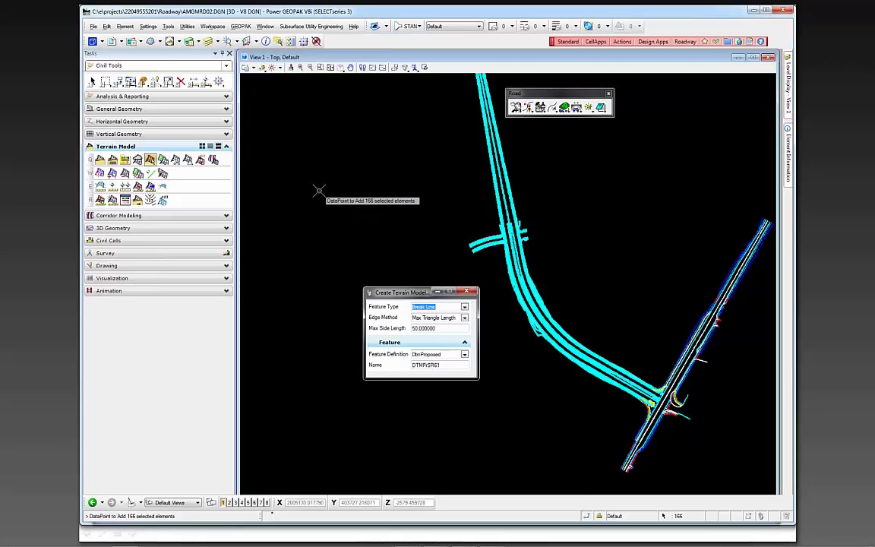
pyautogui.click(319, 189)
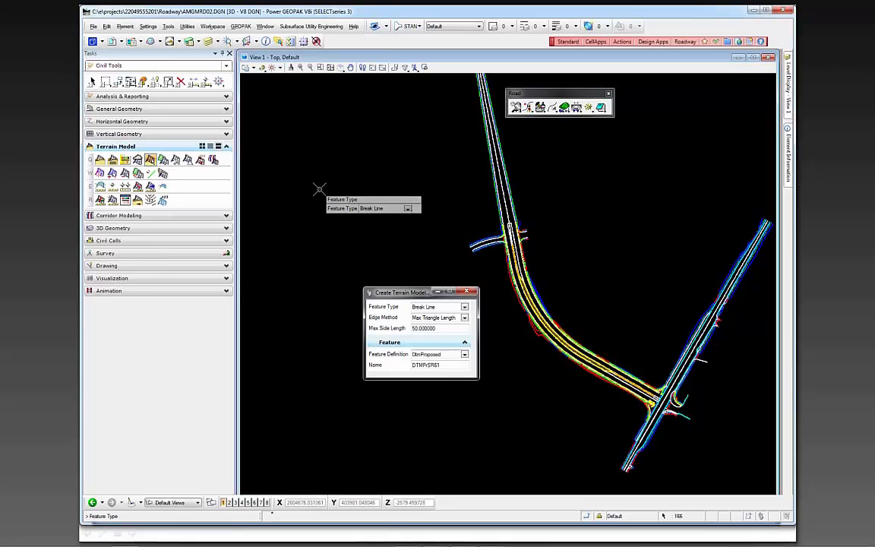
pyautogui.click(324, 185)
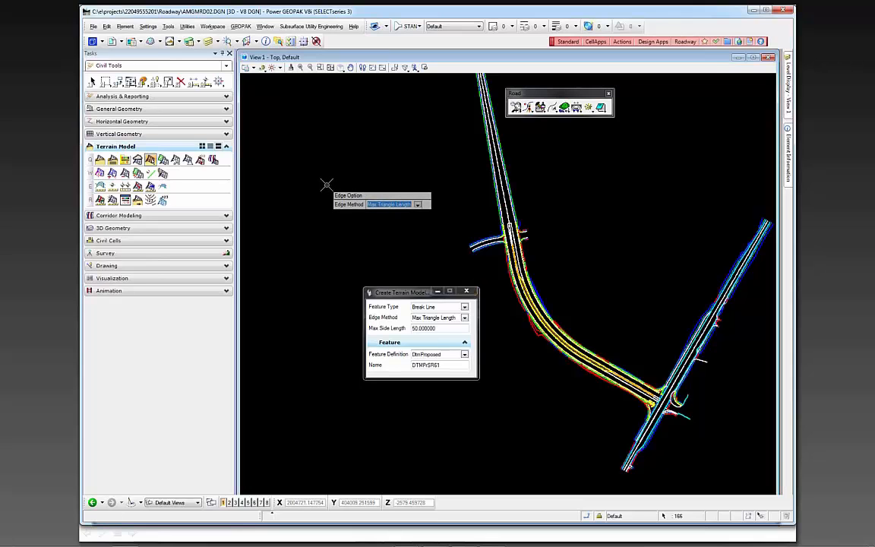
pyautogui.click(326, 184)
pyautogui.click(325, 185)
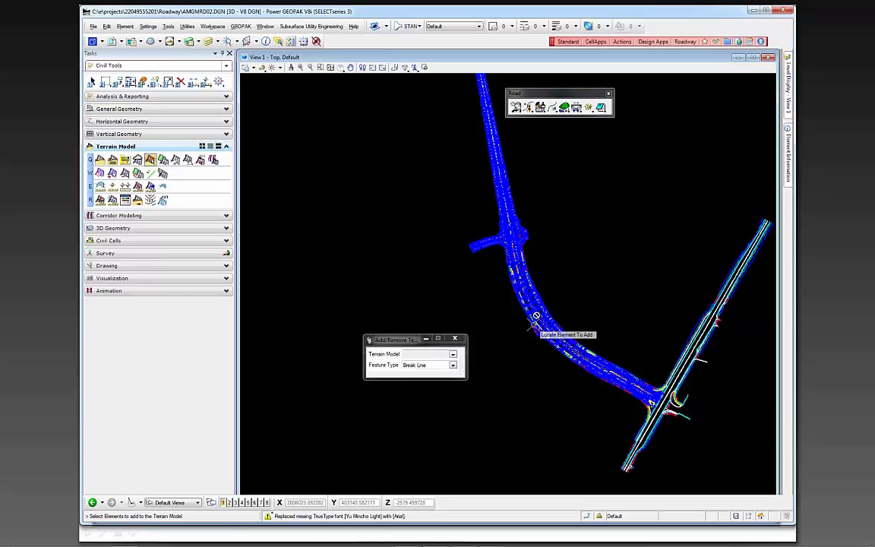
# Inspect the terrain triangulation along the curve and around the side street corners for triangles outside the design limits
pyautogui.scroll(4, 531, 318)
pyautogui.scroll(2, 588, 245)
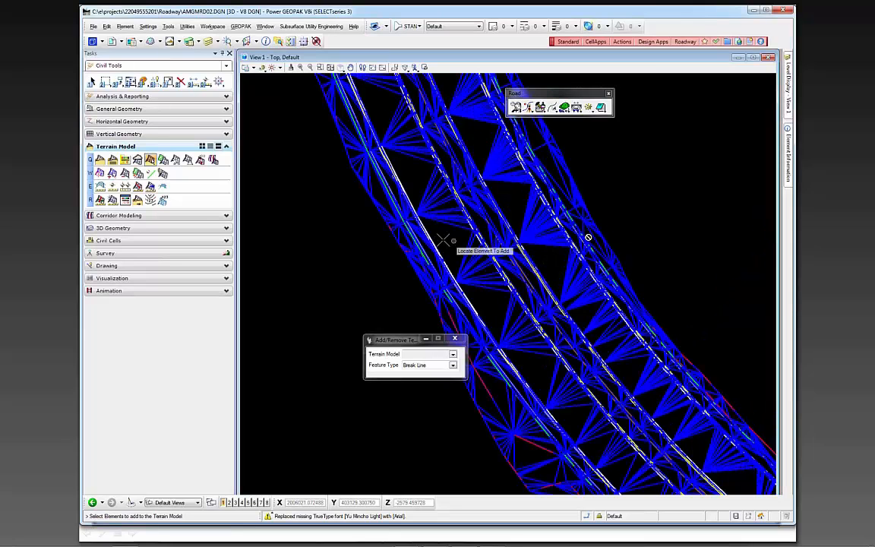
pyautogui.scroll(-4, 439, 240)
pyautogui.scroll(-2, 417, 237)
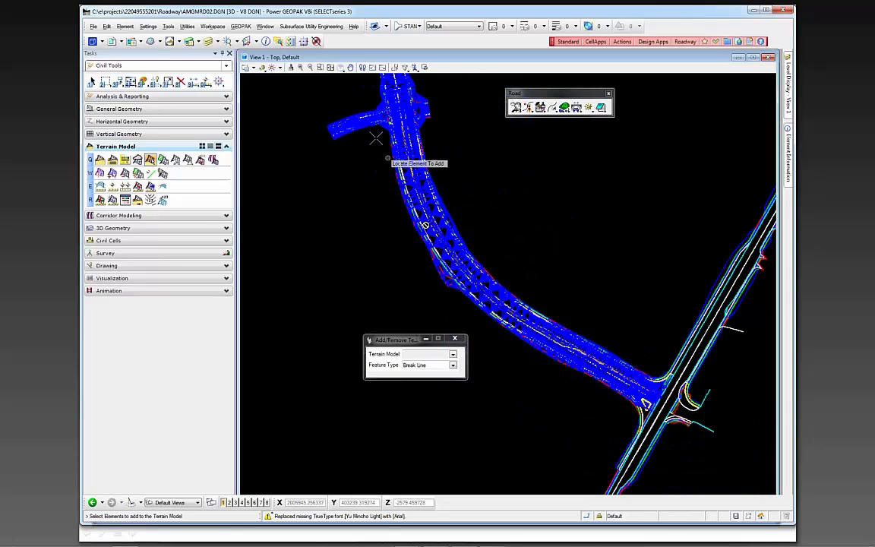
pyautogui.scroll(3, 433, 135)
pyautogui.scroll(2, 435, 136)
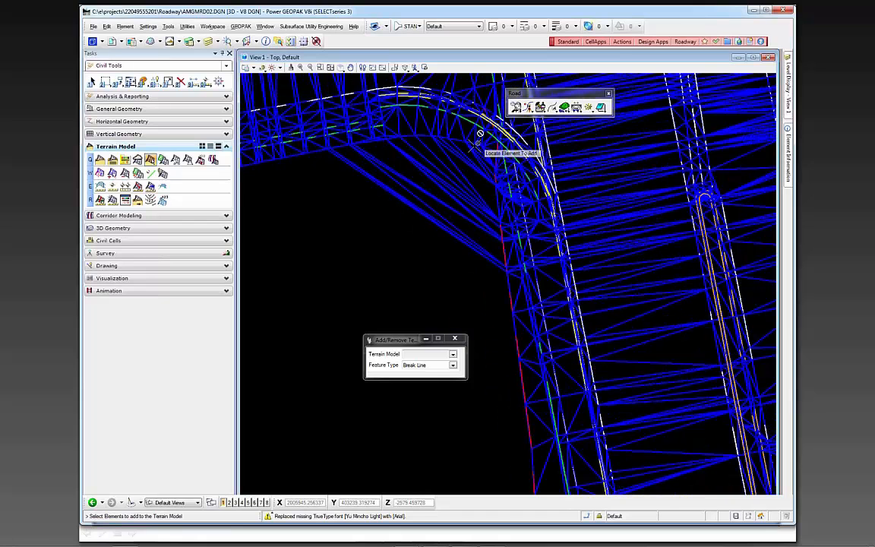
pyautogui.scroll(-4, 402, 227)
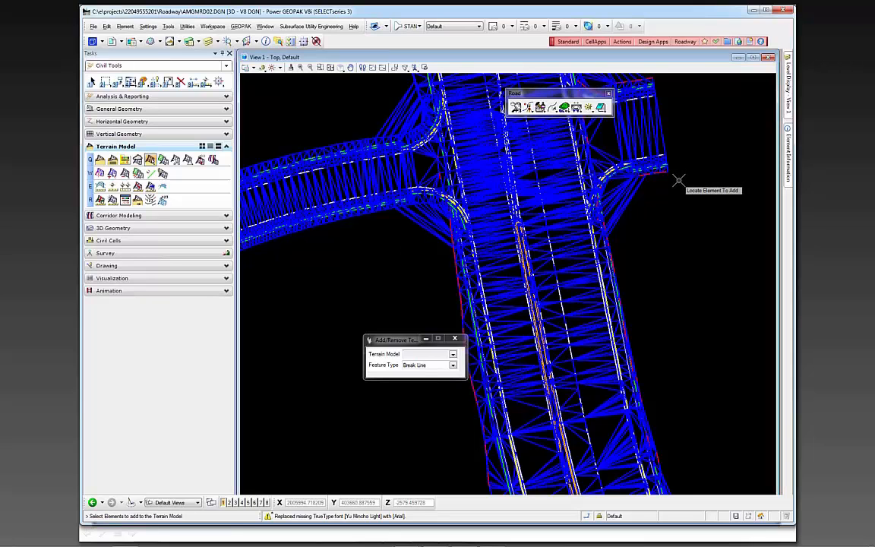
pyautogui.scroll(-2, 654, 227)
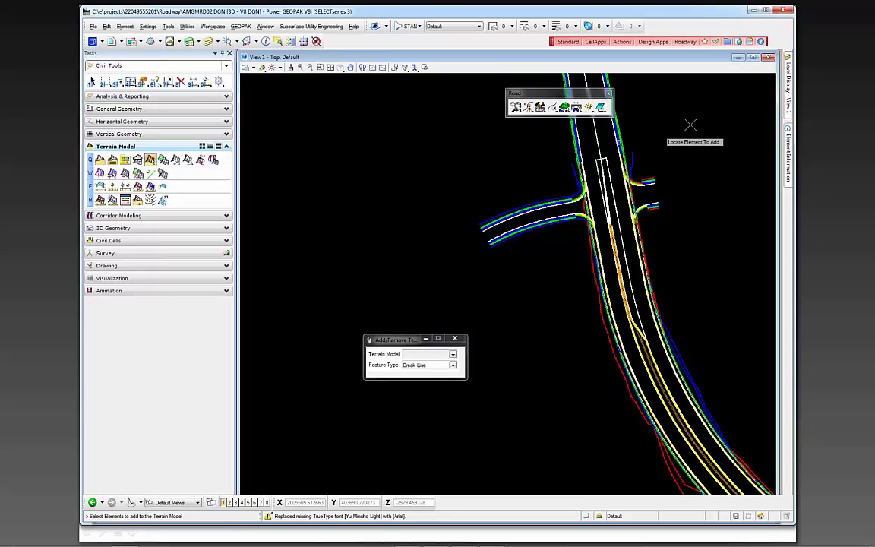
# Set the level display filter to (none)
pyautogui.moveTo(787, 97)
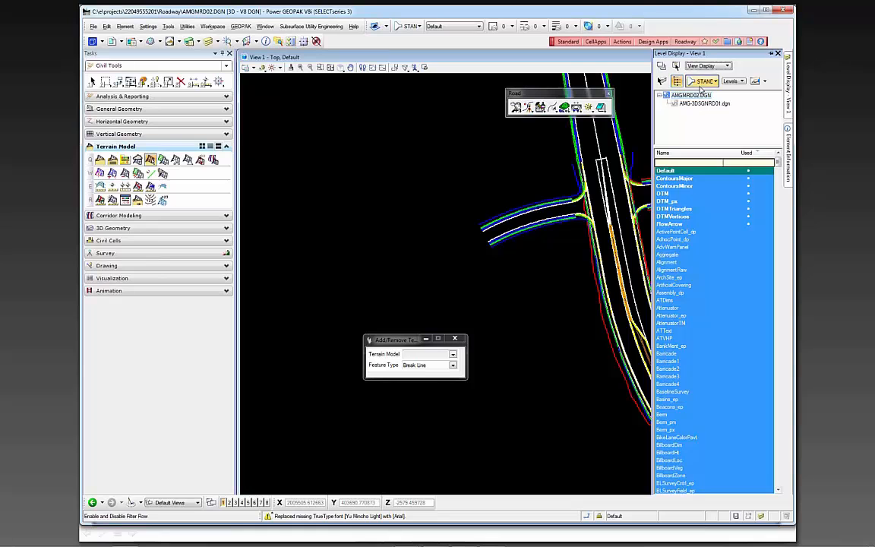
pyautogui.click(705, 81)
pyautogui.click(699, 118)
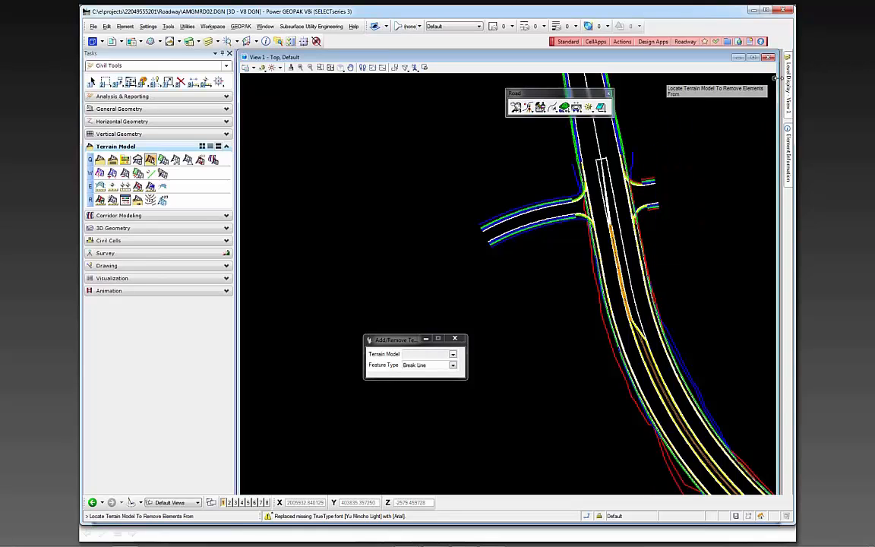
# Turn off the used levels of the AMG-3DSGNRD01.dgn reference except Cut_pm and Fill_pm
pyautogui.moveTo(791, 80)
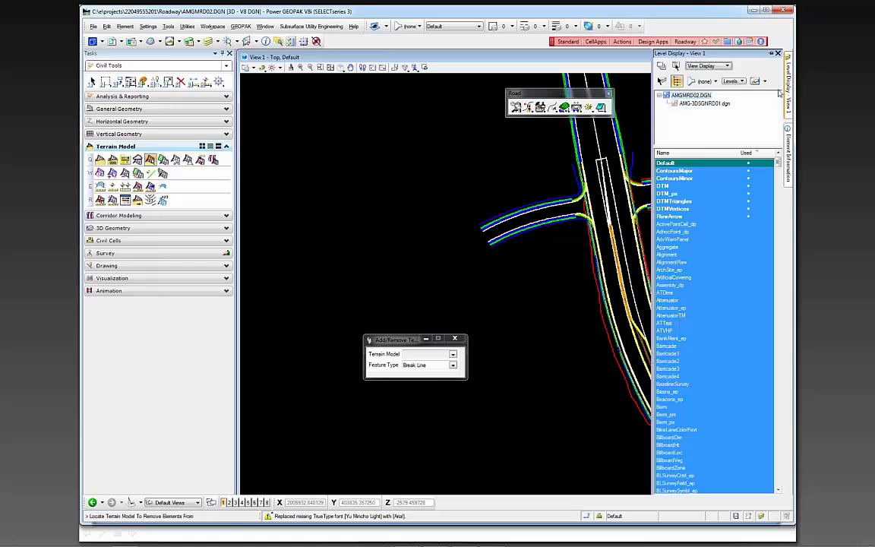
pyautogui.click(694, 104)
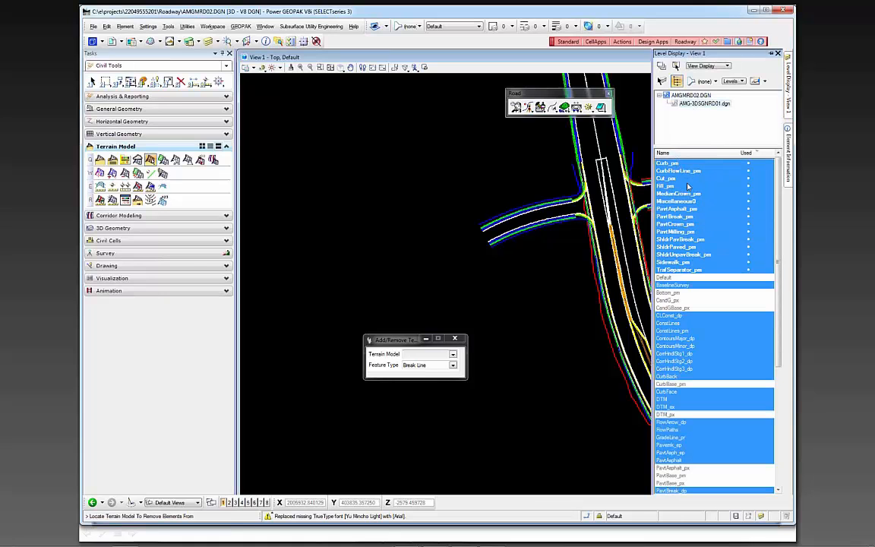
pyautogui.moveTo(674, 165); pyautogui.dragTo(681, 283)
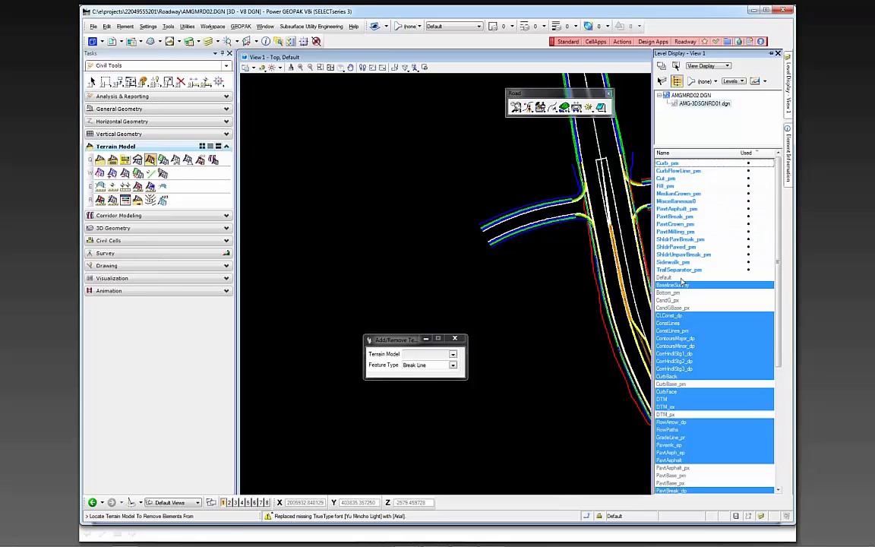
pyautogui.click(674, 179)
pyautogui.click(672, 186)
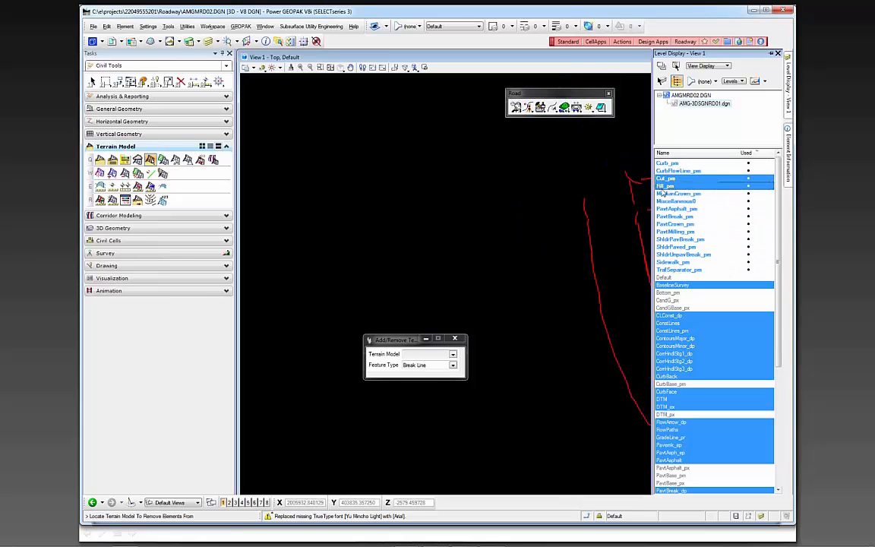
pyautogui.scroll(-3, 427, 174)
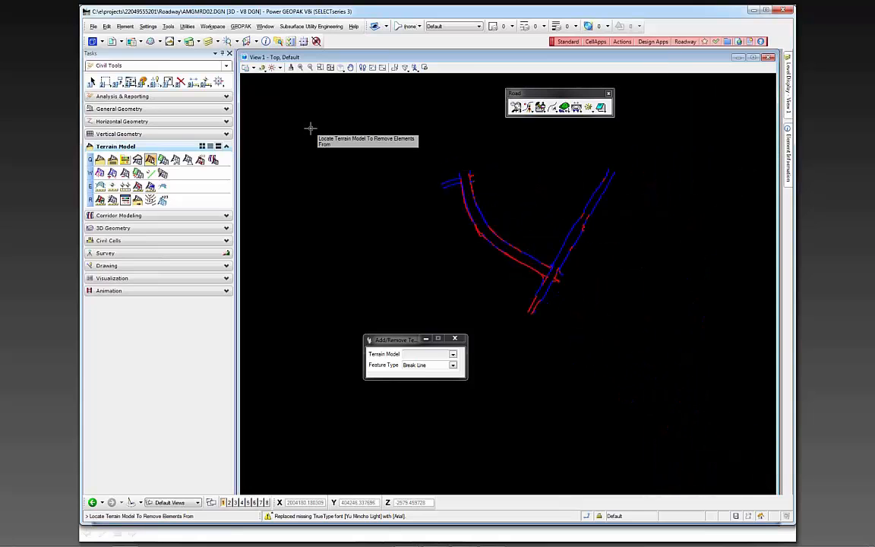
# Change the feature type of the curved roadway's cut and fill lines to Boundary in the terrain model
pyautogui.click(92, 81)
pyautogui.moveTo(421, 157)
pyautogui.mouseDown()
pyautogui.moveTo(540, 243)
pyautogui.moveTo(542, 278)
pyautogui.moveTo(428, 165)
pyautogui.mouseUp()
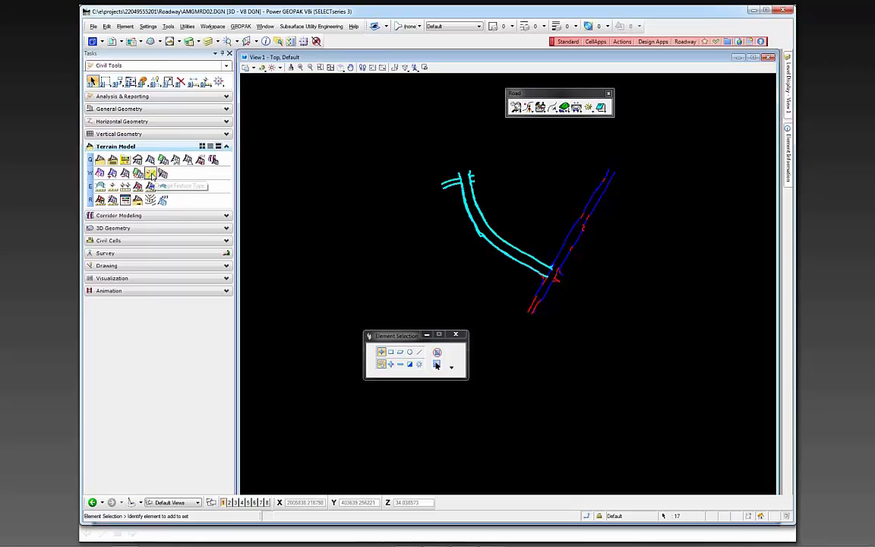
pyautogui.click(151, 174)
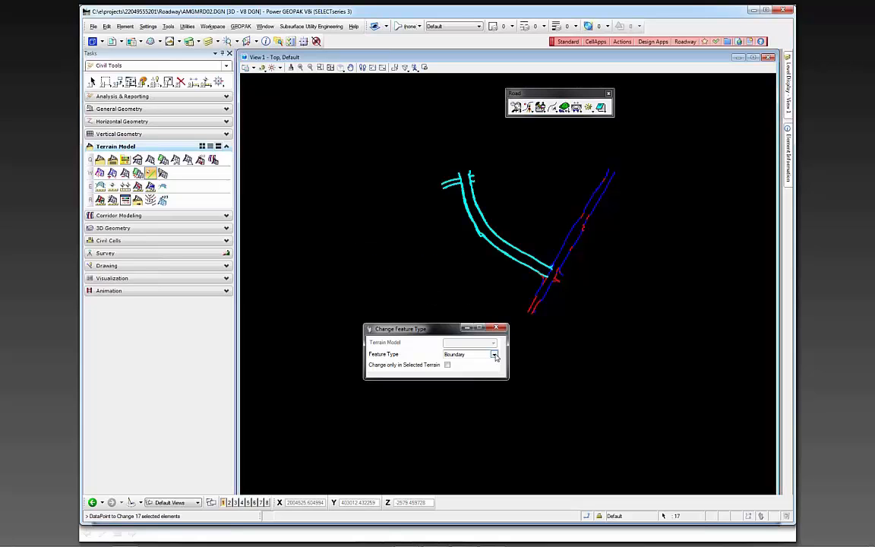
pyautogui.click(494, 355)
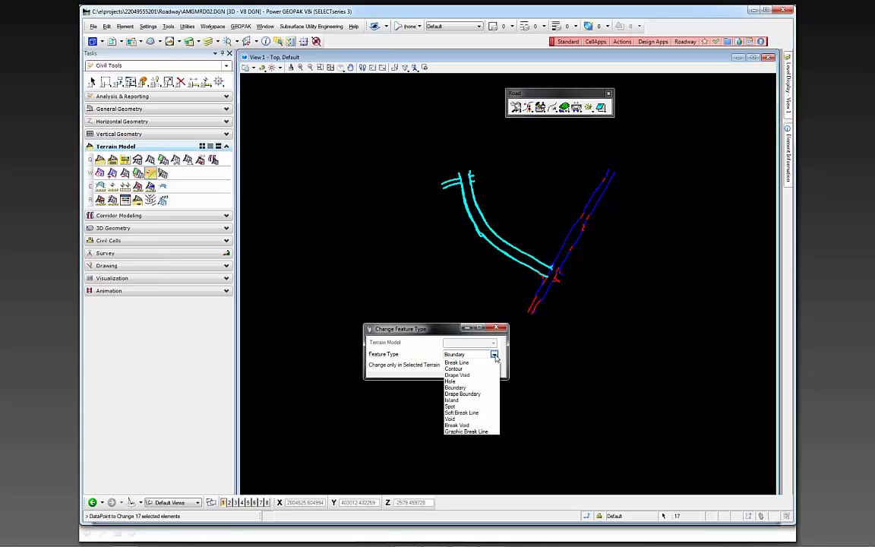
pyautogui.click(396, 283)
pyautogui.click(375, 270)
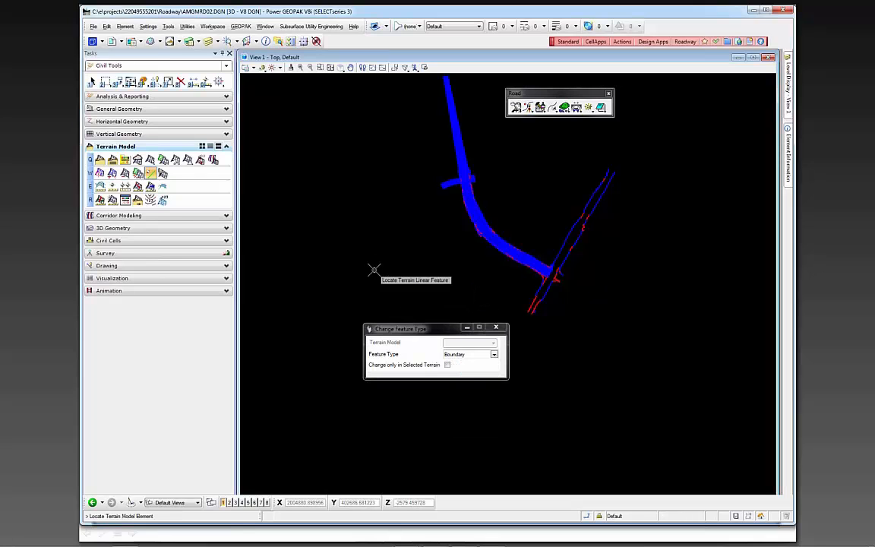
# Inspect the bounded terrain triangulation around the side street intersection in plan and from a rotated 3D view
pyautogui.scroll(5, 454, 175)
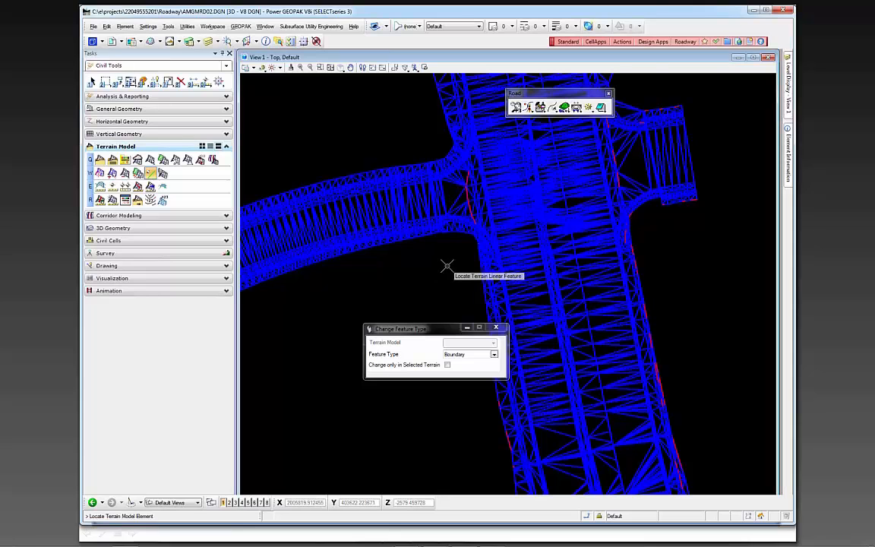
pyautogui.press('Escape')
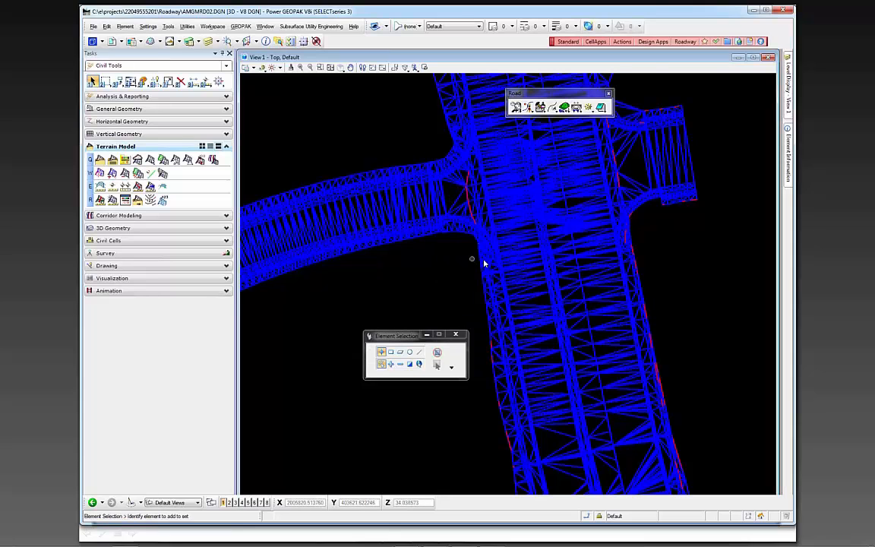
pyautogui.keyDown('shift'); pyautogui.moveTo(528, 327); pyautogui.dragTo(575, 293, button='middle'); pyautogui.keyUp('shift')
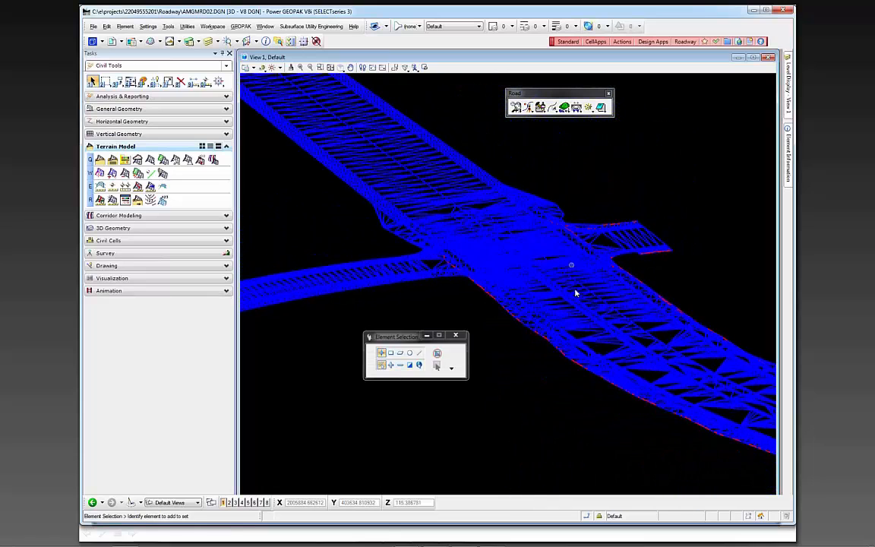
pyautogui.scroll(5, 584, 305)
pyautogui.keyDown('shift'); pyautogui.moveTo(568, 339); pyautogui.dragTo(524, 312, button='middle'); pyautogui.keyUp('shift')
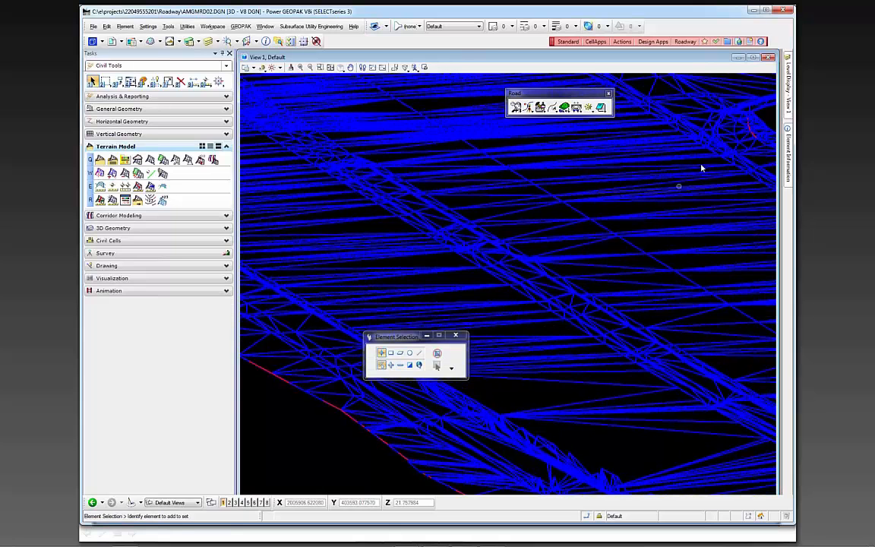
pyautogui.scroll(4, 706, 145)
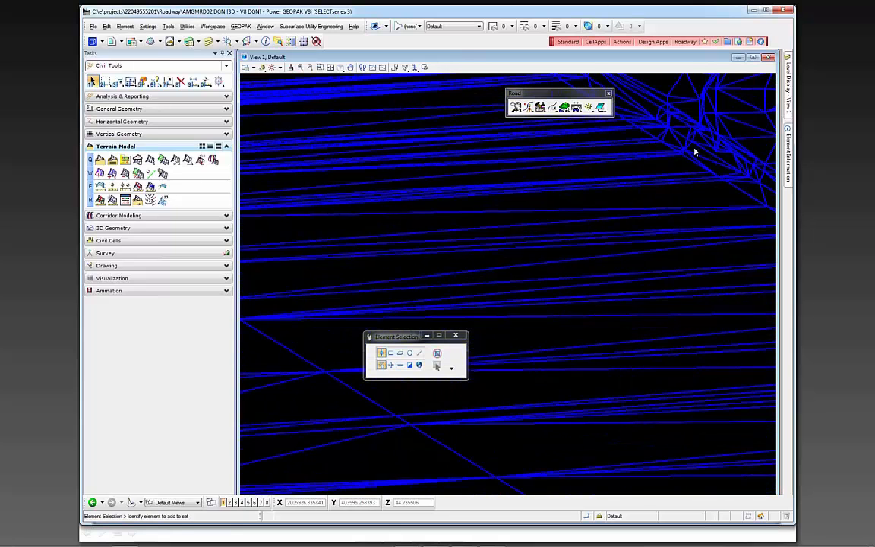
pyautogui.scroll(-3, 693, 152)
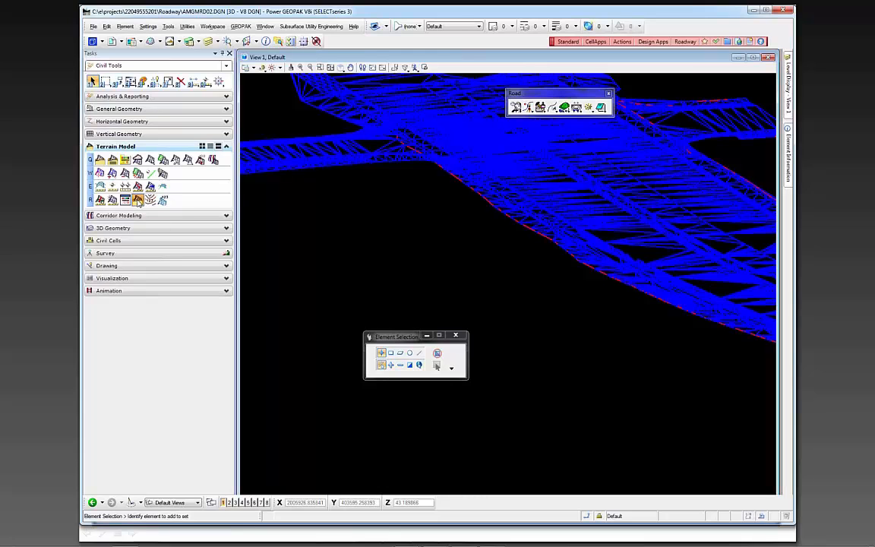
# Start a terrain model export for DTMPrSR61 with LandXML (.xml) as the export format
pyautogui.click(138, 201)
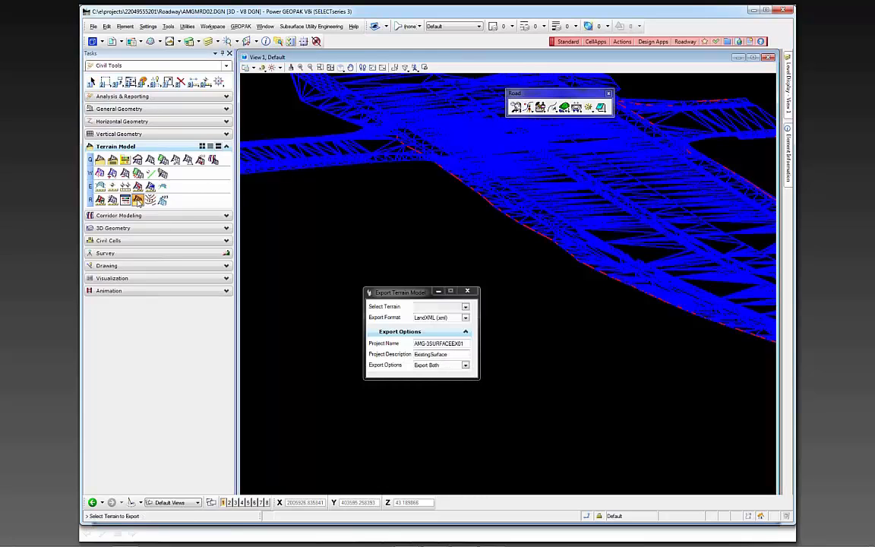
pyautogui.click(467, 308)
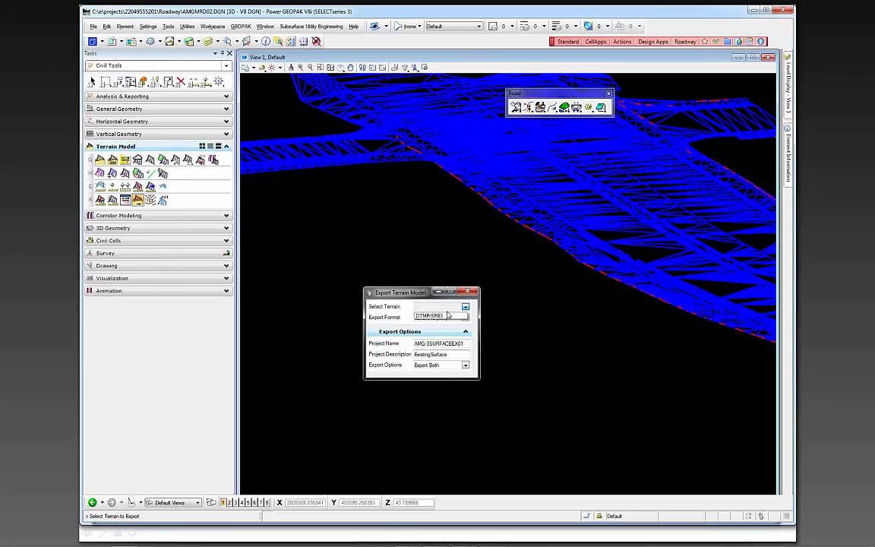
pyautogui.click(439, 317)
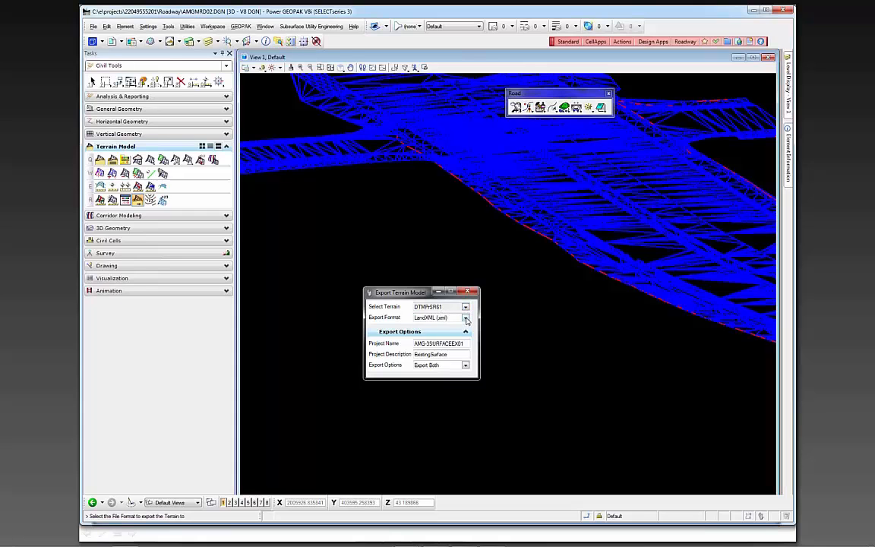
pyautogui.click(466, 318)
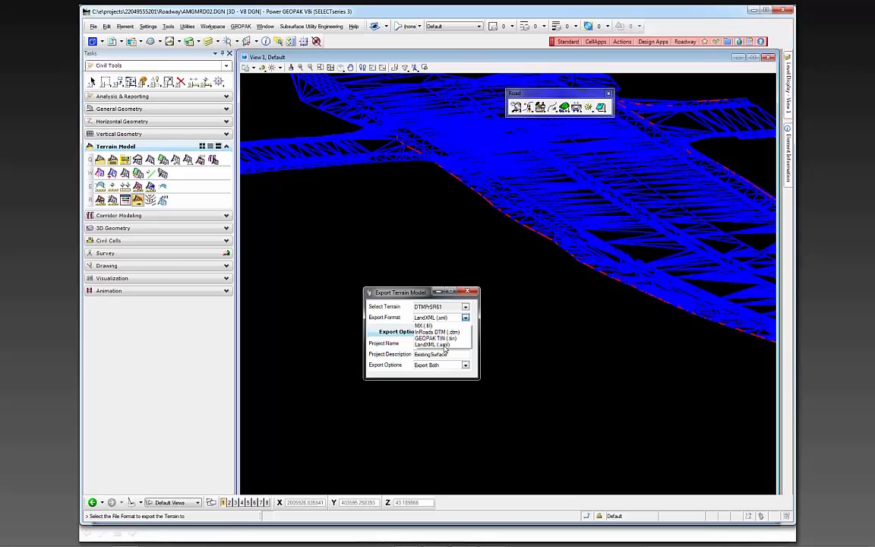
pyautogui.click(445, 347)
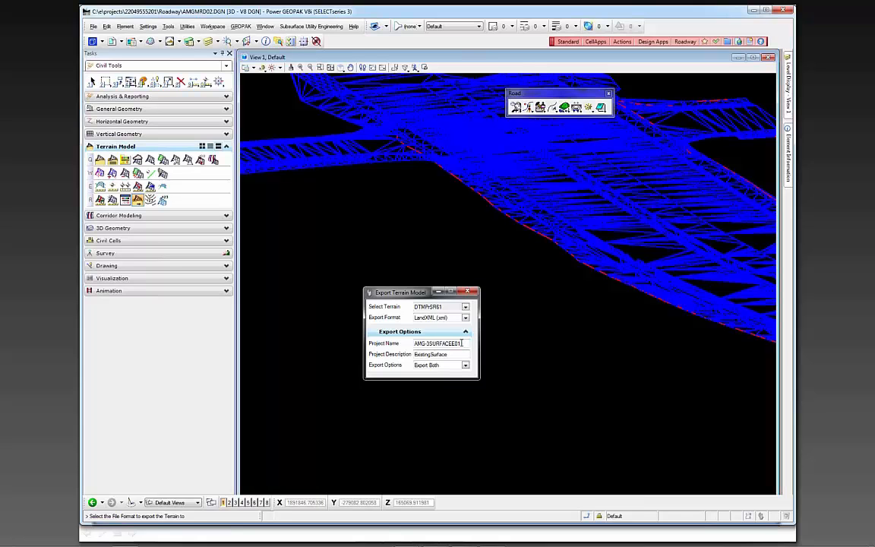
# Set the export's project name to AMG-3SURFACEPR01 and its description to ExisProposedSurface, and accept the settings with Export Both
pyautogui.write('p')
pyautogui.write('PR')
pyautogui.moveTo(431, 355); pyautogui.dragTo(402, 359)
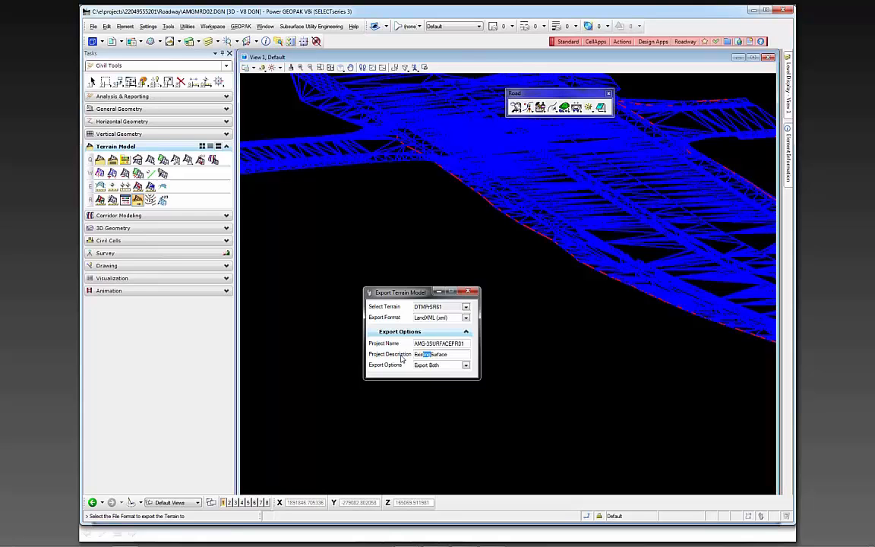
pyautogui.write('Proposed')
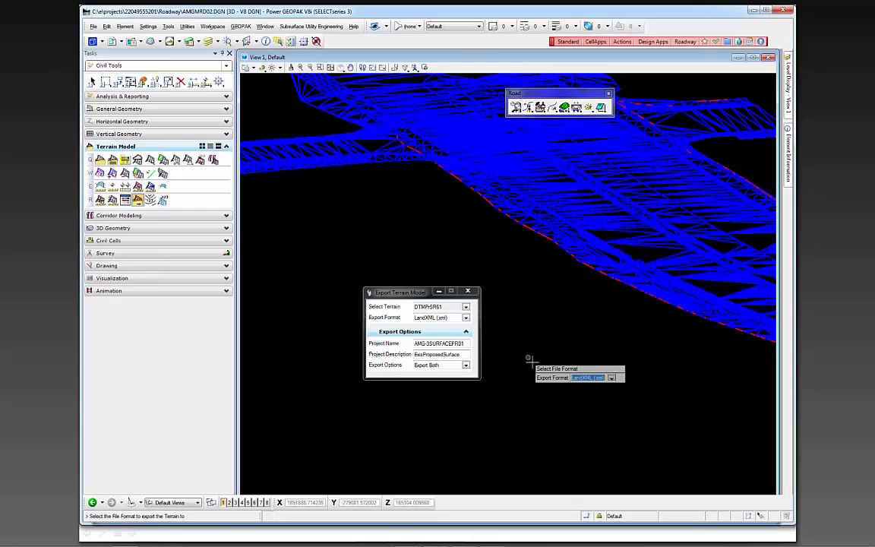
pyautogui.click(537, 361)
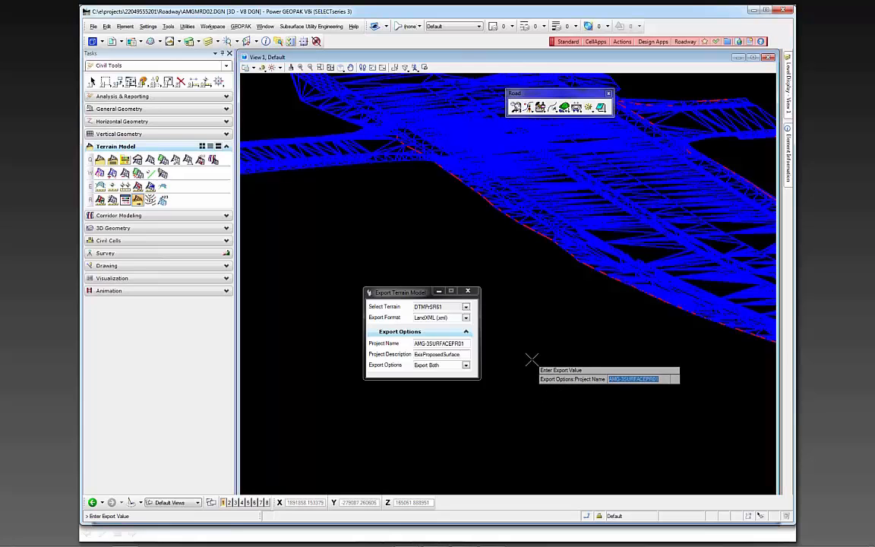
pyautogui.click(528, 354)
pyautogui.click(528, 354)
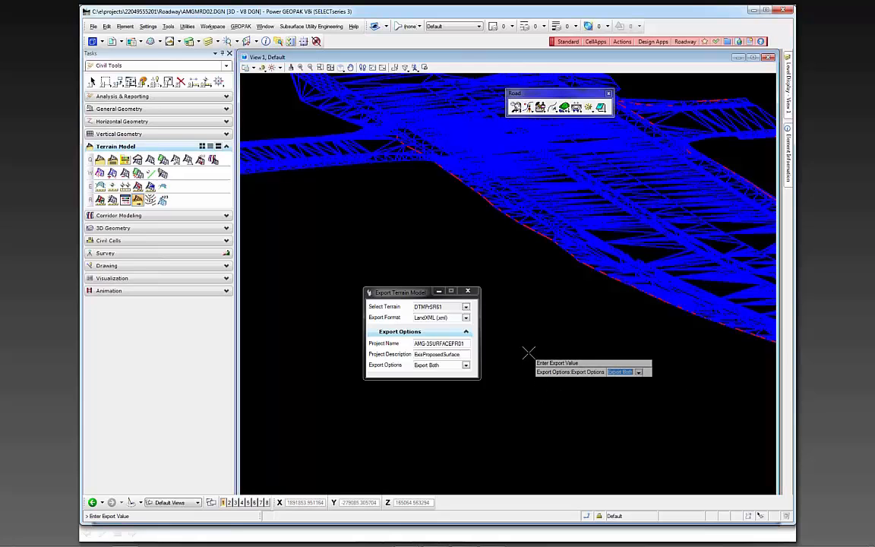
pyautogui.click(529, 353)
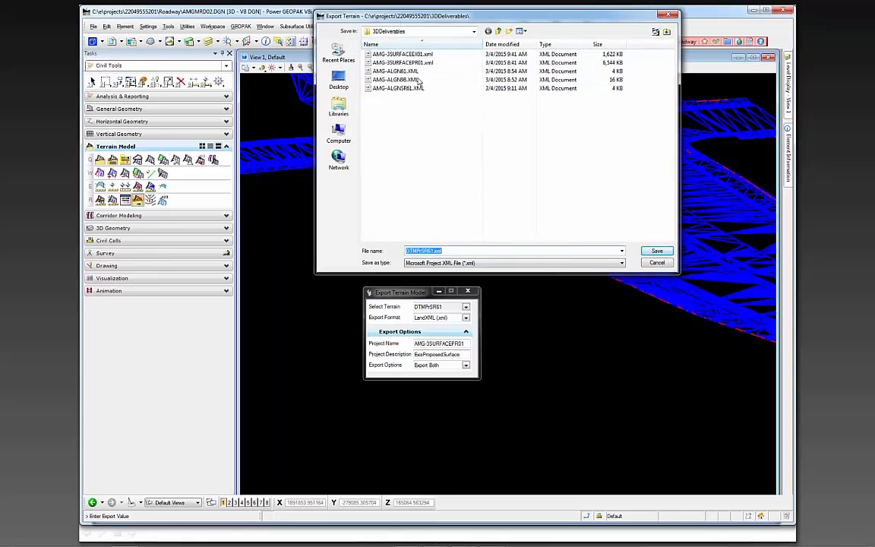
# Save the exported terrain in the 3DDeliverables folder as AMG-3SURFACEPR01.xml, replacing the existing file
pyautogui.moveTo(396, 15); pyautogui.dragTo(413, 118)
pyautogui.click(416, 161)
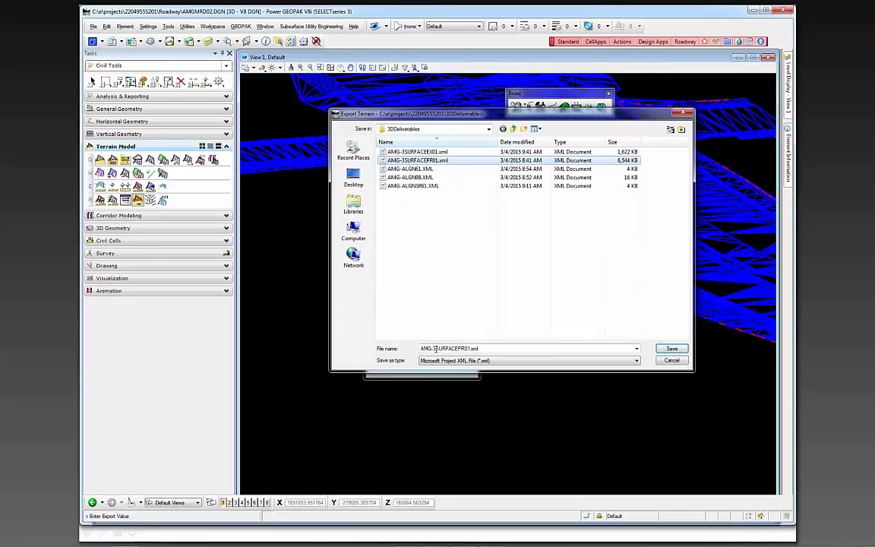
pyautogui.moveTo(555, 120); pyautogui.dragTo(670, 131)
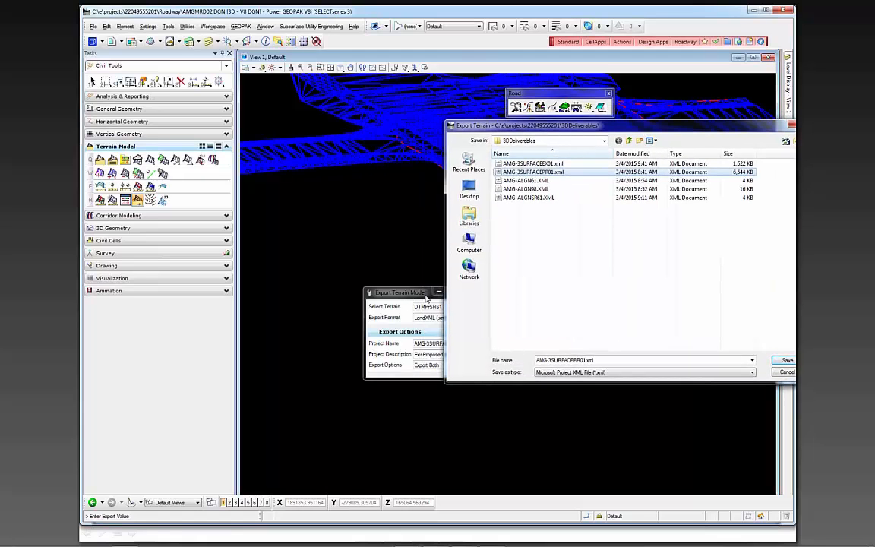
pyautogui.moveTo(559, 132); pyautogui.dragTo(431, 158)
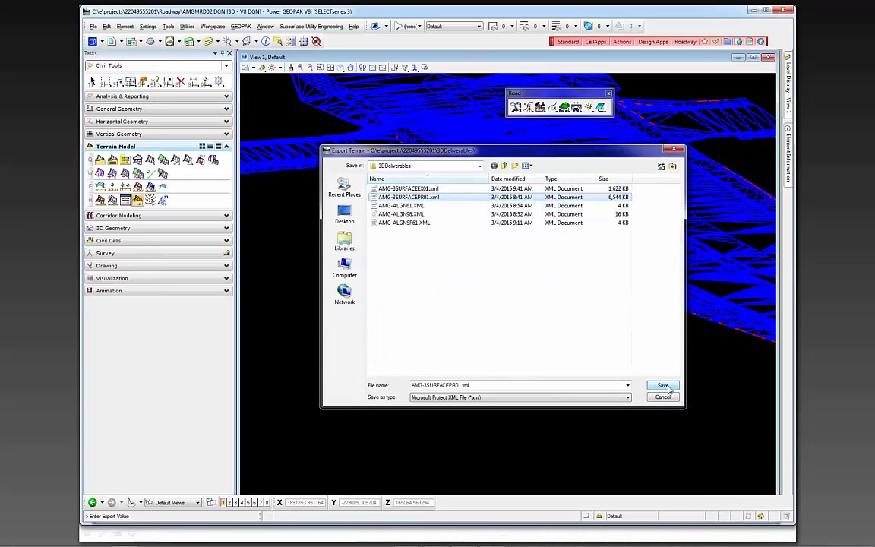
pyautogui.click(664, 386)
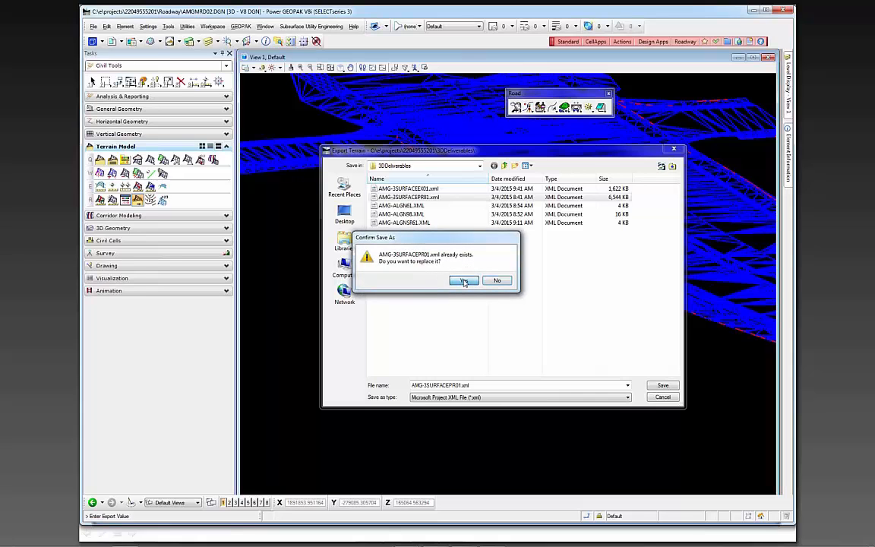
pyautogui.click(464, 281)
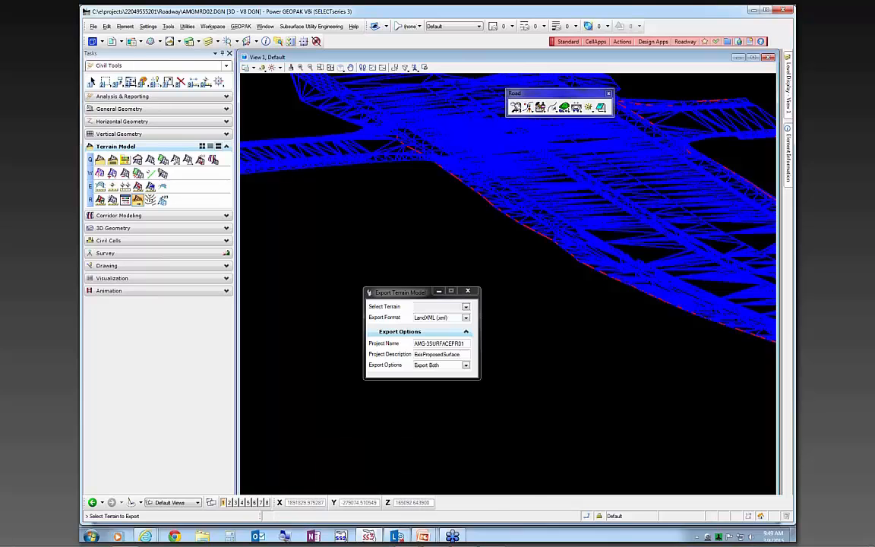
# Switch to the CADD Manual in Internet Explorer and review the alignment, 2D proposed planimetrics and 2D existing survey deliverables in the file table
pyautogui.click(146, 534)
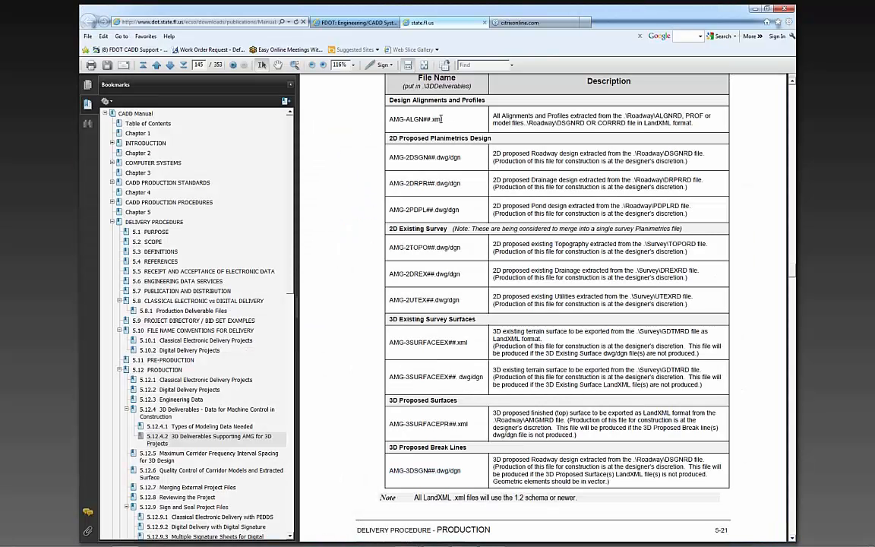
pyautogui.moveTo(440, 119); pyautogui.dragTo(389, 119)
pyautogui.moveTo(460, 155); pyautogui.dragTo(392, 158)
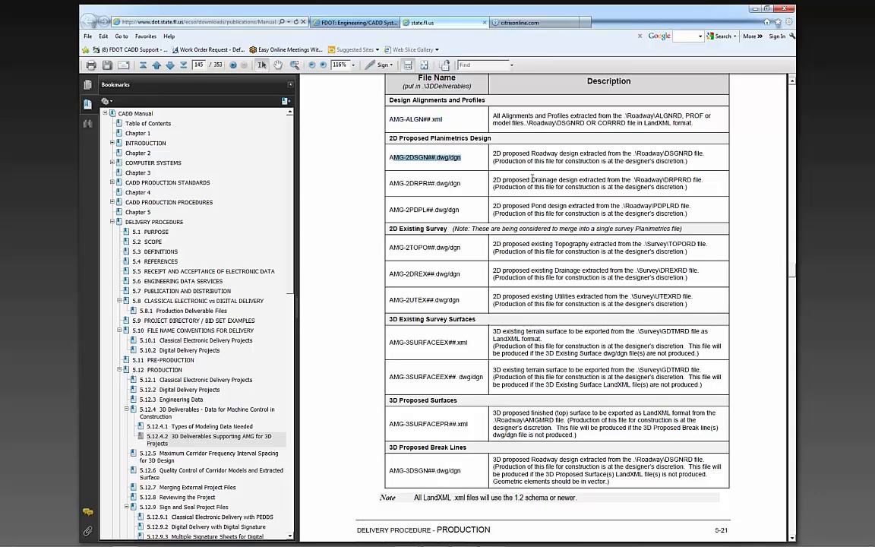
pyautogui.moveTo(579, 154); pyautogui.dragTo(531, 153)
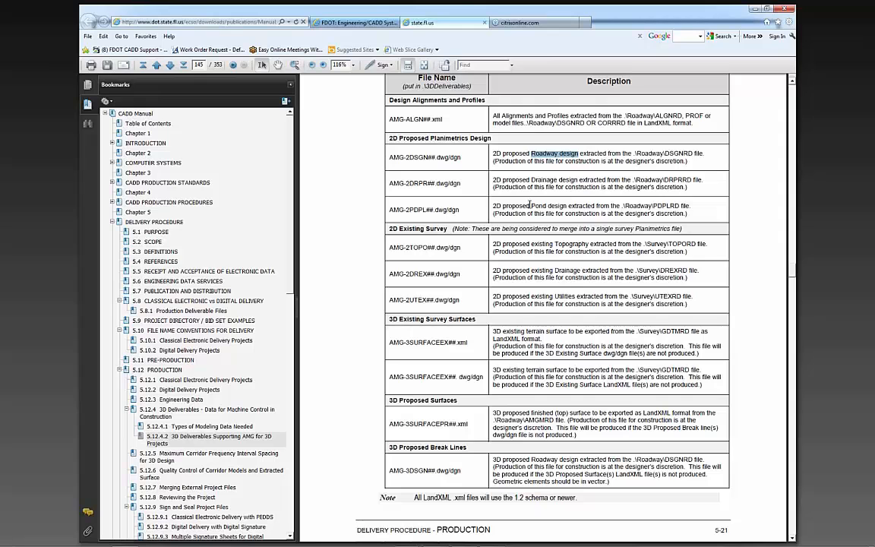
pyautogui.moveTo(578, 180); pyautogui.dragTo(531, 180)
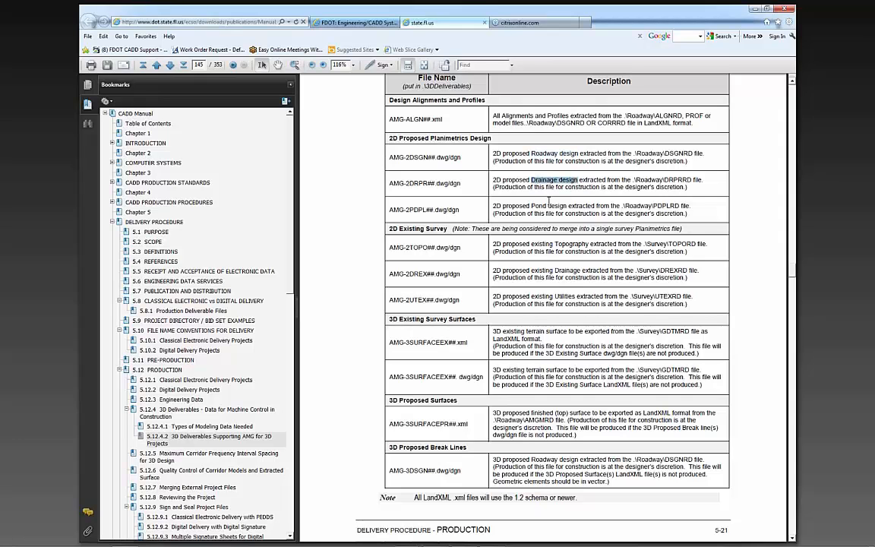
pyautogui.moveTo(566, 206); pyautogui.dragTo(503, 206)
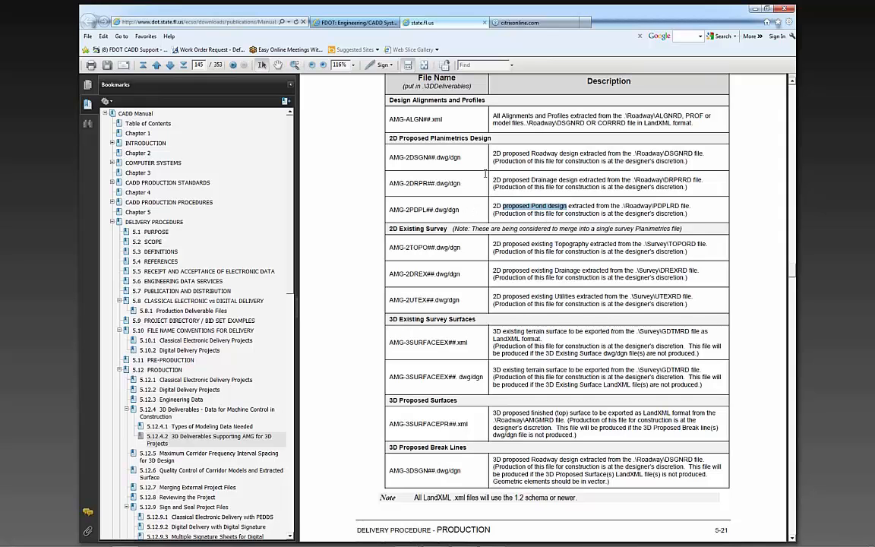
pyautogui.click(414, 225)
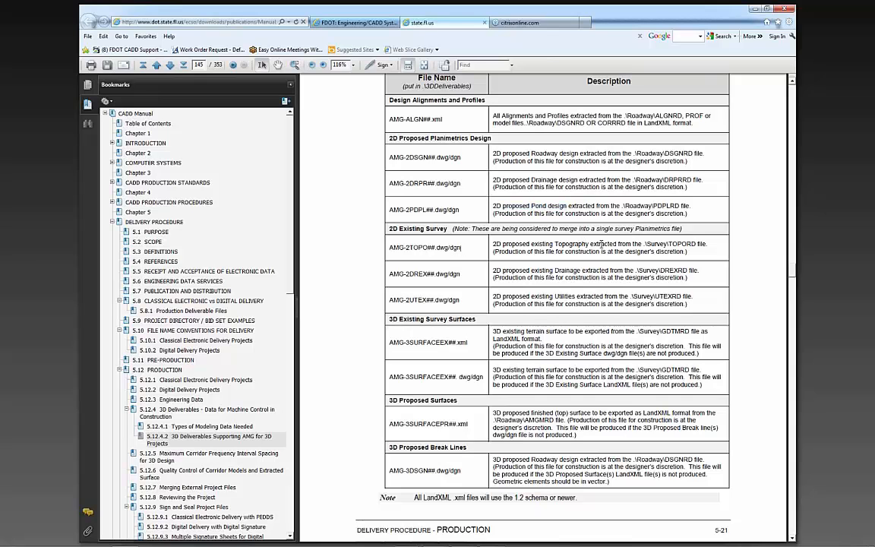
pyautogui.moveTo(464, 156); pyautogui.dragTo(393, 157)
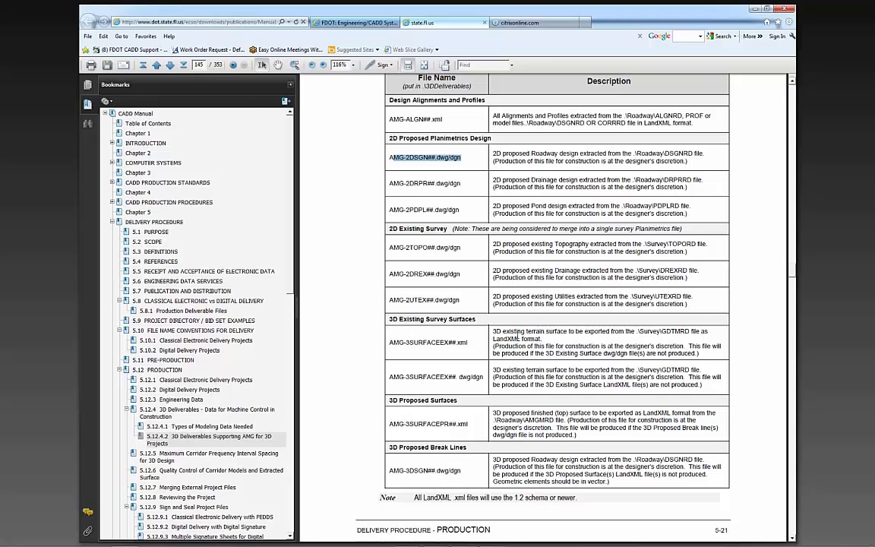
# Review the 3D Existing Survey Surfaces entries, comparing the AMG-3SURFACEEX## xml and dwg/dgn deliverables
pyautogui.click(433, 311)
pyautogui.moveTo(483, 378); pyautogui.dragTo(426, 377)
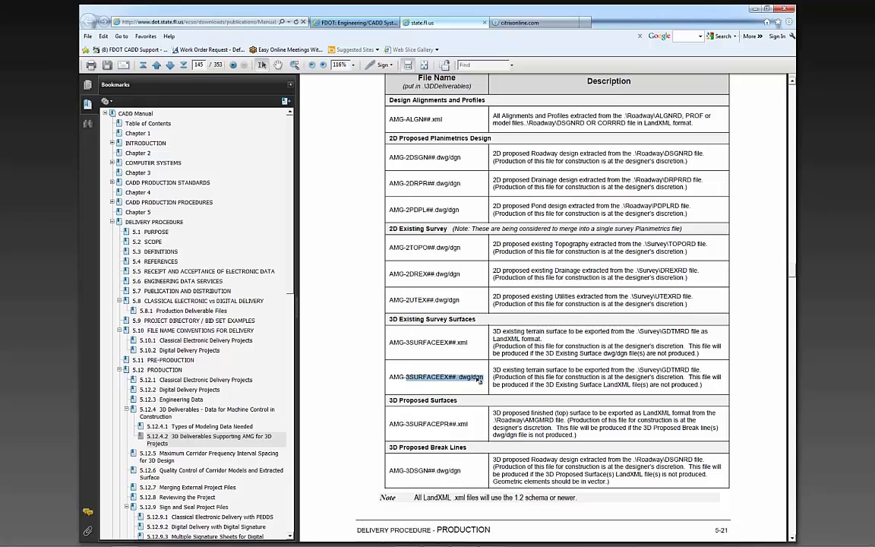
pyautogui.click(525, 370)
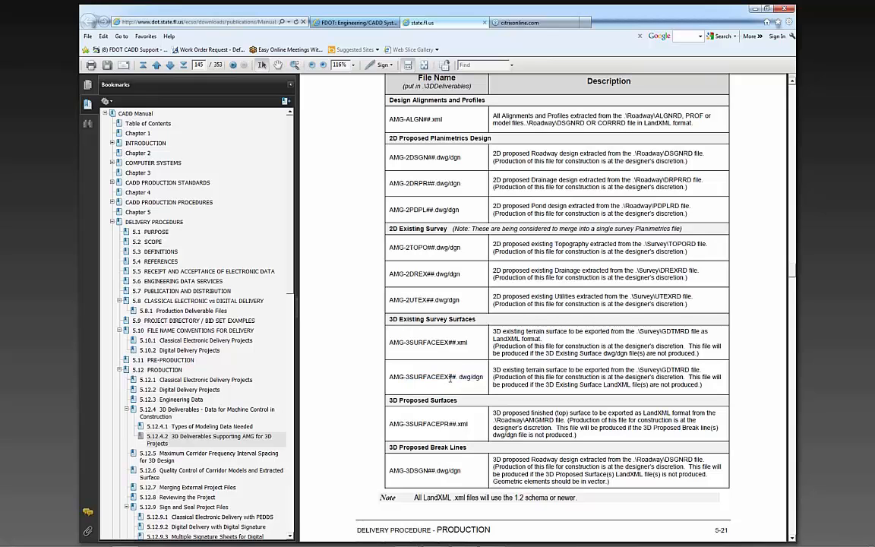
pyautogui.moveTo(456, 376); pyautogui.dragTo(393, 376)
pyautogui.moveTo(467, 343); pyautogui.dragTo(388, 343)
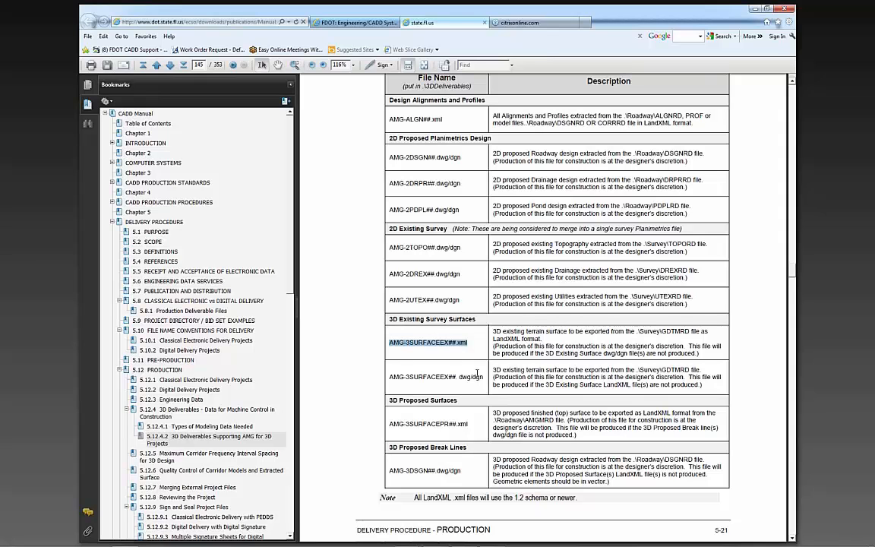
# Review the 3D Proposed Surfaces and 3D Proposed Break Lines file entries against the existing surface dwg/dgn deliverable, and minimize the manual
pyautogui.moveTo(469, 424); pyautogui.dragTo(403, 420)
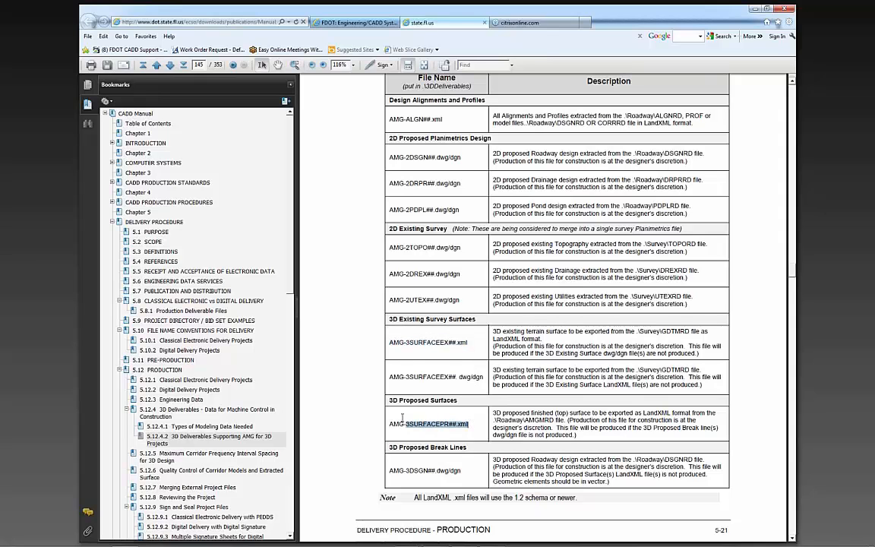
pyautogui.moveTo(483, 376); pyautogui.dragTo(406, 377)
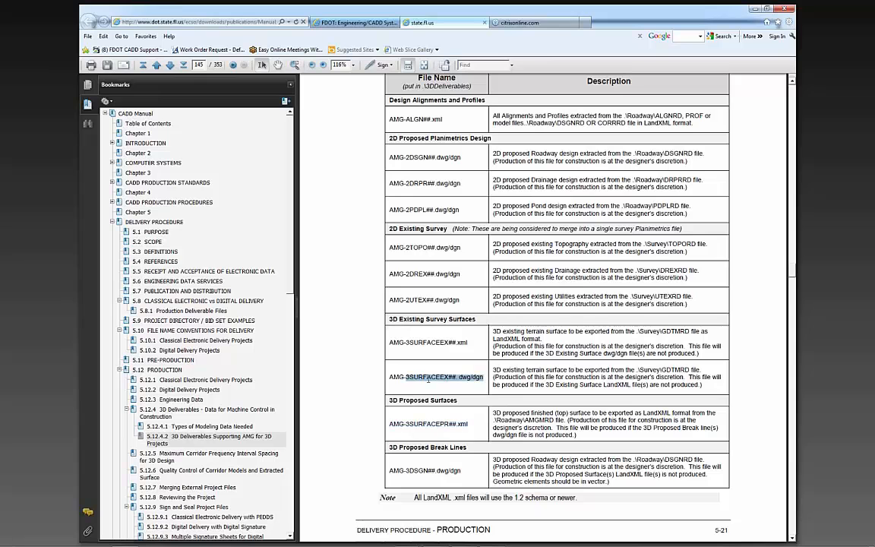
pyautogui.moveTo(461, 470); pyautogui.dragTo(391, 471)
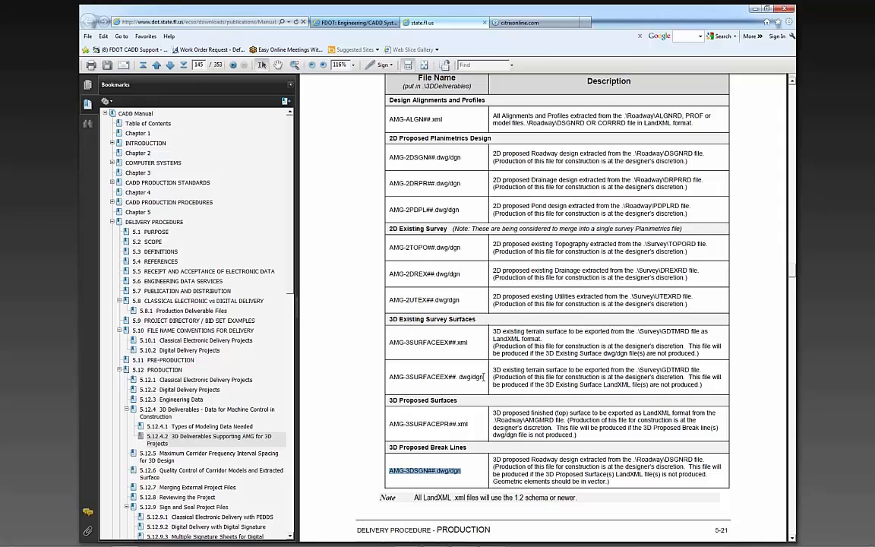
pyautogui.click(341, 393)
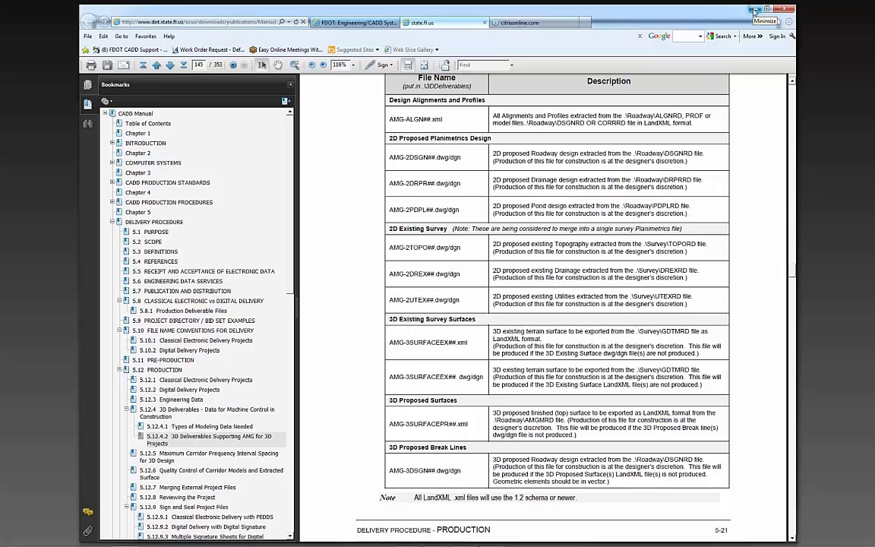
pyautogui.scroll(1, 755, 11)
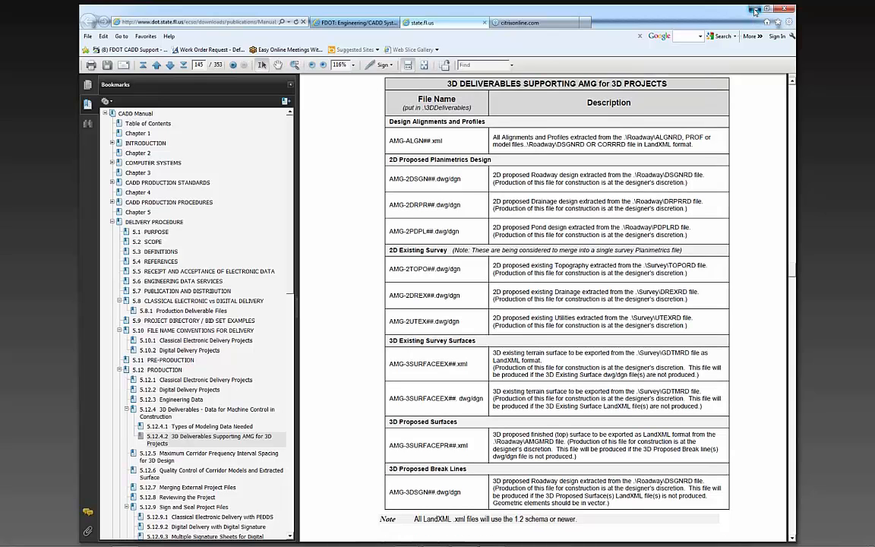
pyautogui.click(755, 12)
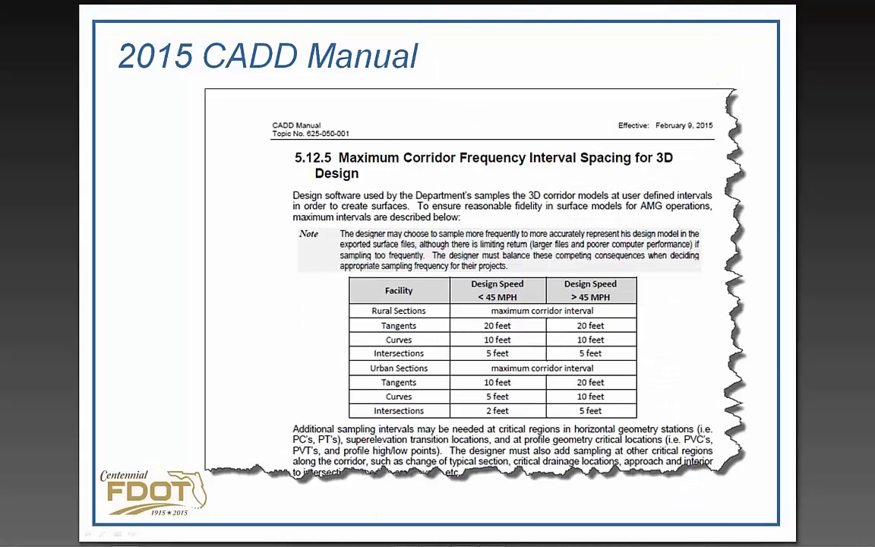
# Open the FDOTSS3 folder from the Desktop in Windows Explorer and select the FDOTSS3 (with GEOPAK) shortcut
pyautogui.press('super+e')
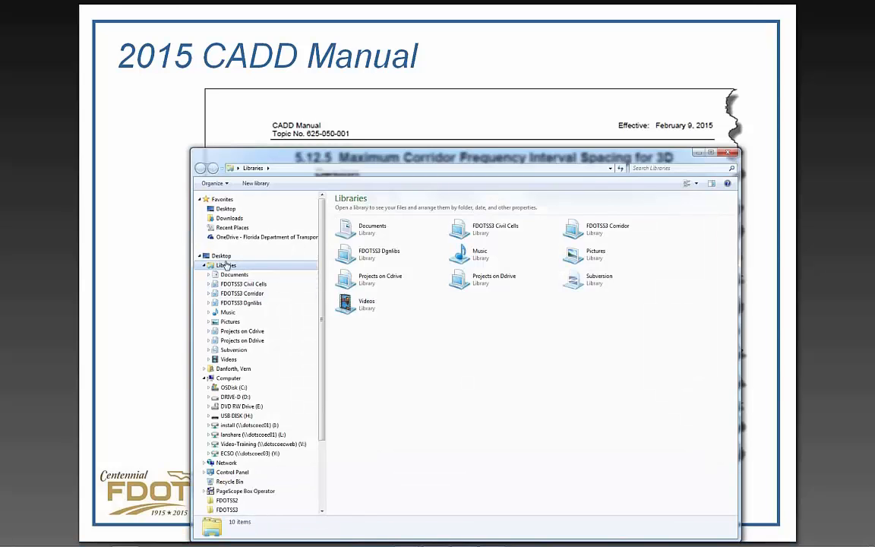
pyautogui.click(221, 256)
pyautogui.doubleClick(354, 284)
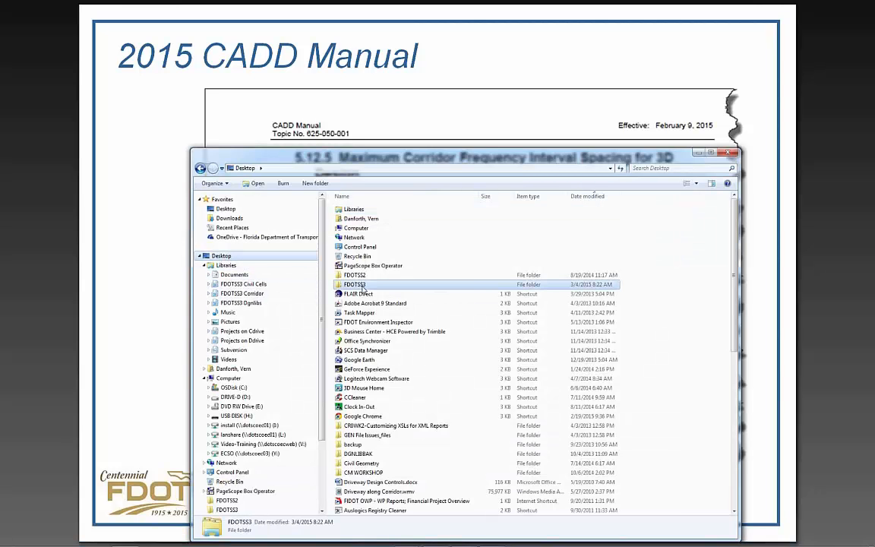
pyautogui.moveTo(468, 156); pyautogui.dragTo(458, 88)
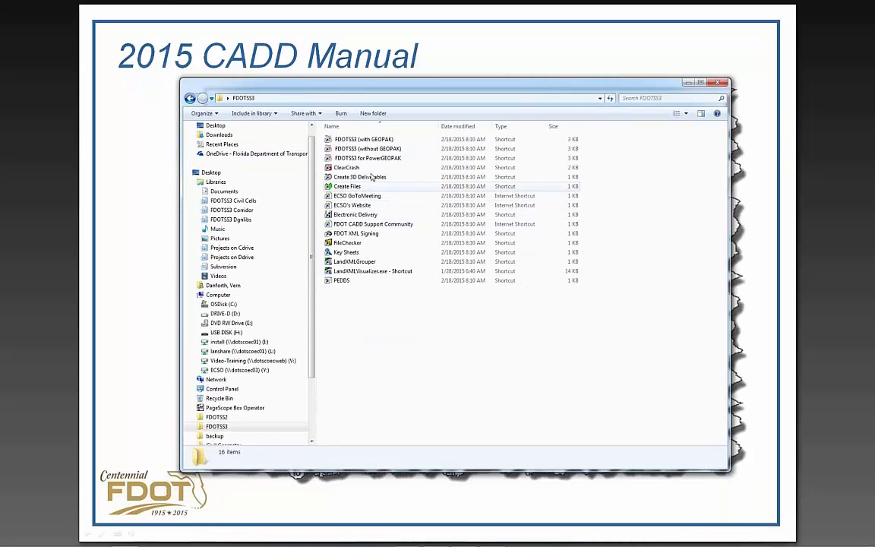
pyautogui.click(361, 139)
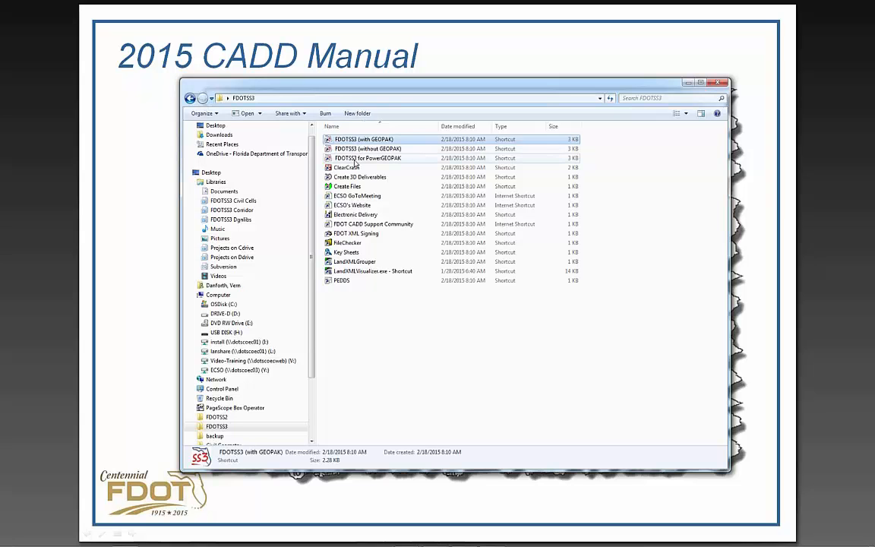
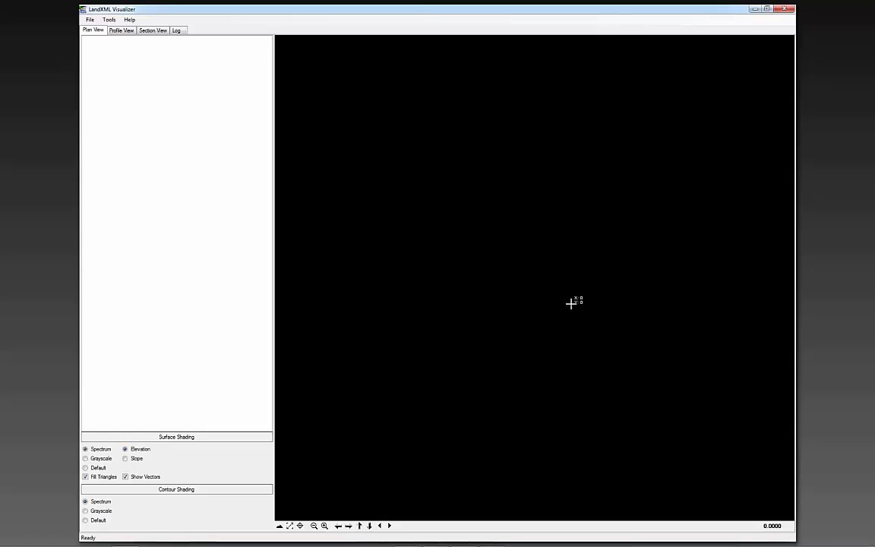
# Open AMG-ALGNSR61.XML from the 3DDeliverables folder for visualization and look over its plan geometry
pyautogui.click(90, 20)
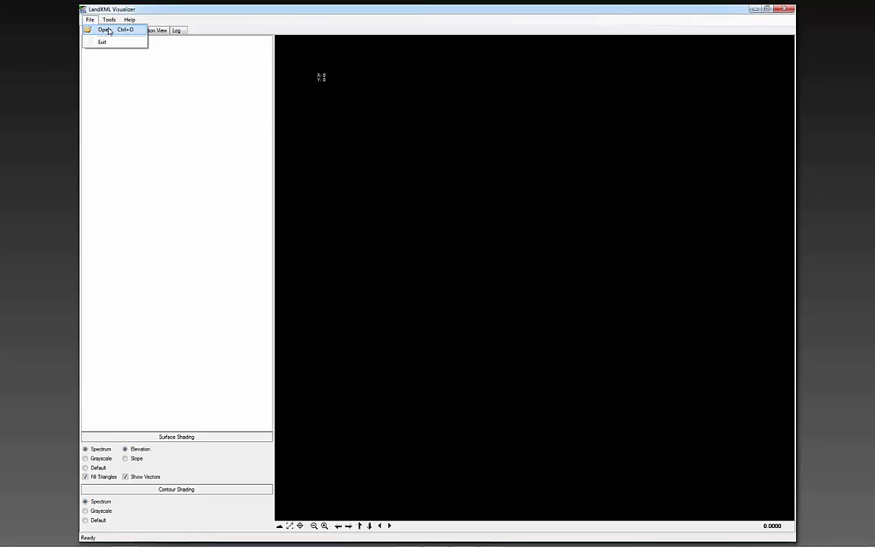
pyautogui.click(106, 31)
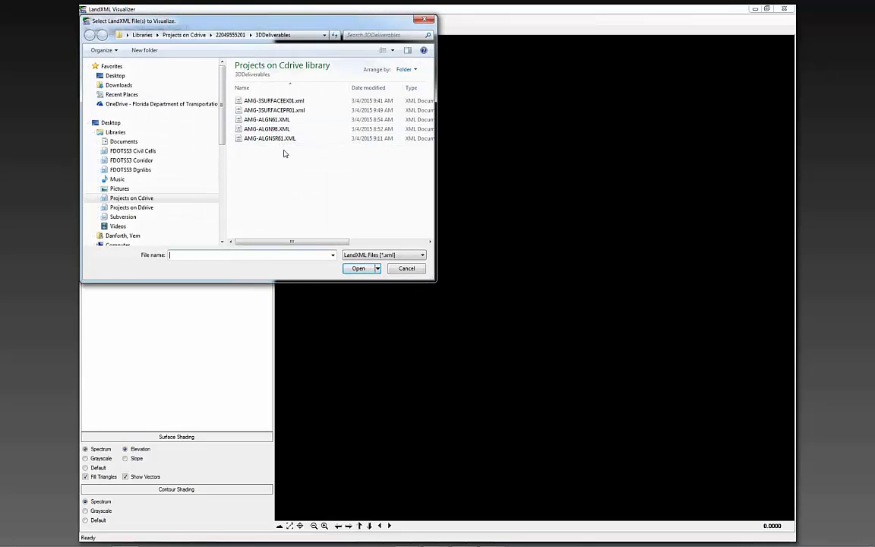
pyautogui.click(270, 138)
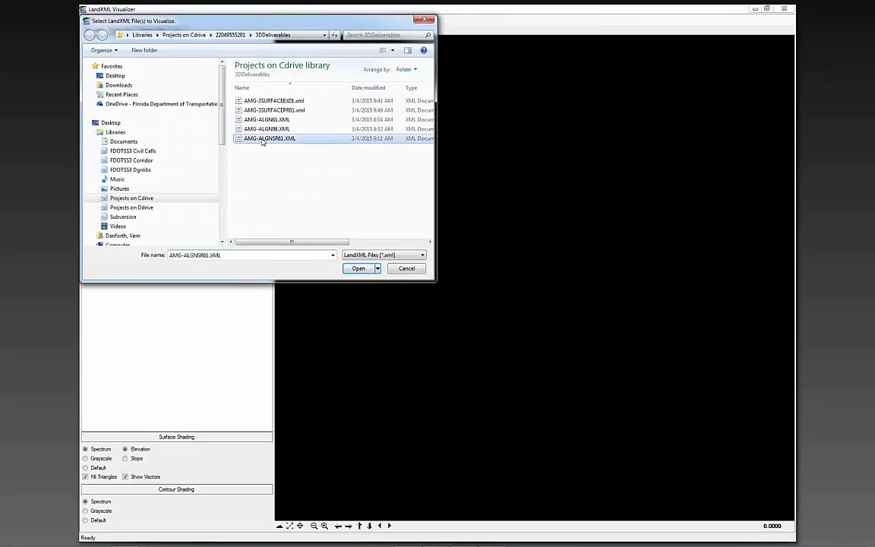
pyautogui.click(360, 269)
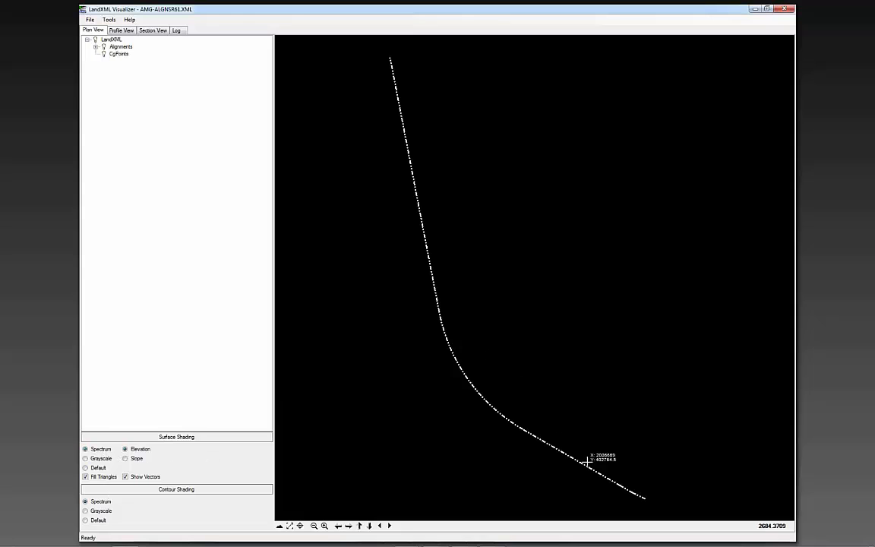
pyautogui.scroll(-2, 544, 449)
pyautogui.scroll(3, 545, 448)
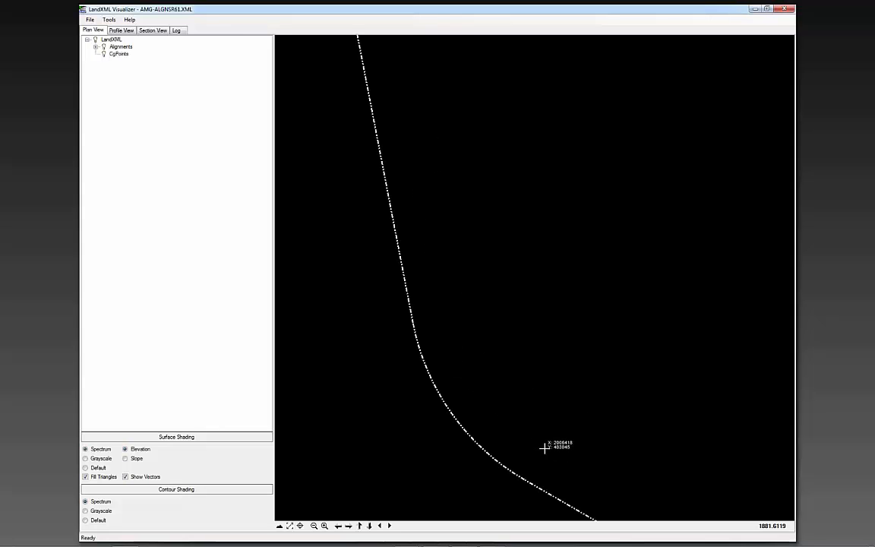
# Expand the Alignments branch of the LandXML tree and inspect the full SR61 alignment in plan
pyautogui.click(96, 47)
pyautogui.click(120, 46)
pyautogui.click(123, 53)
pyautogui.click(118, 61)
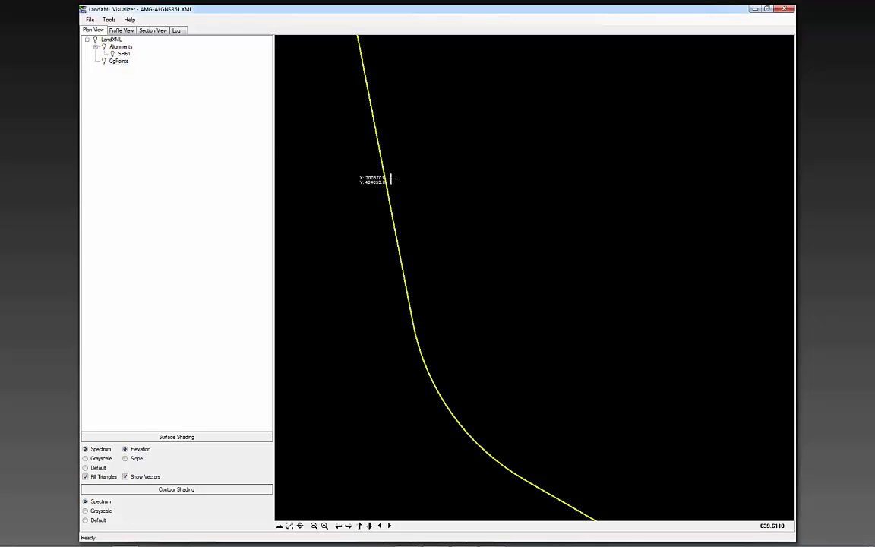
pyautogui.scroll(-2, 423, 180)
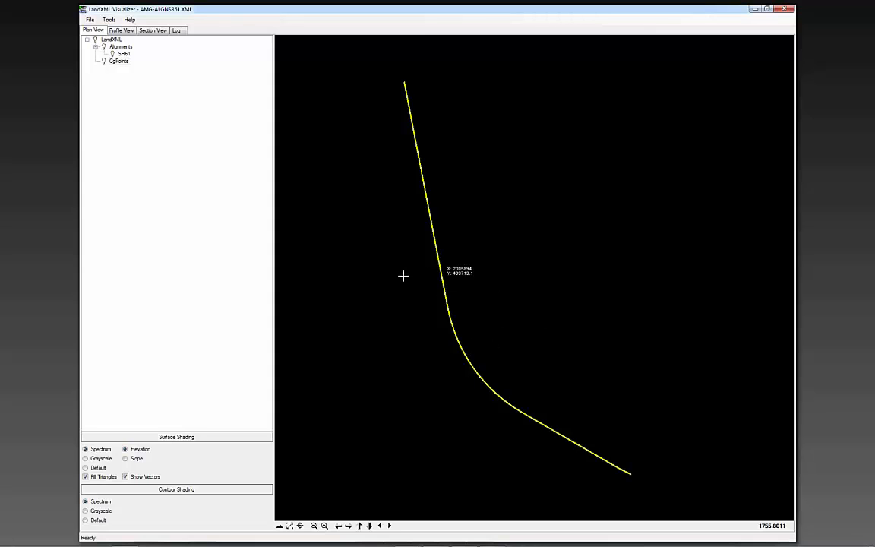
# Examine the SR61 profile in the profile view, enlarging the start of the profile line
pyautogui.click(122, 30)
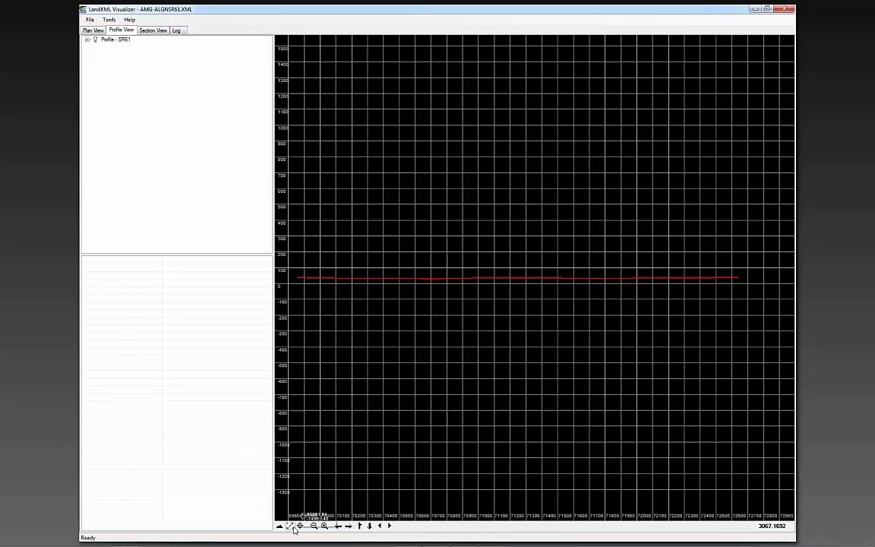
pyautogui.moveTo(293, 240); pyautogui.dragTo(406, 327)
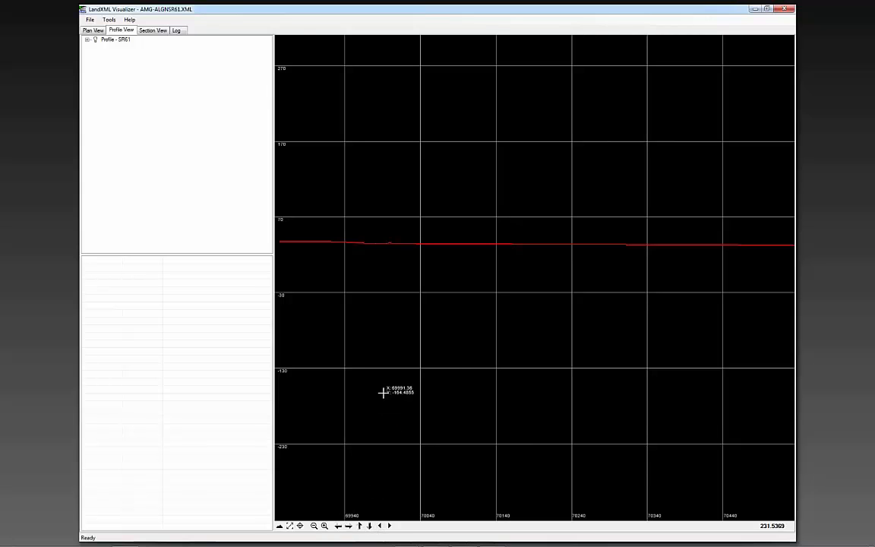
pyautogui.scroll(-1, 377, 260)
pyautogui.scroll(-1, 302, 251)
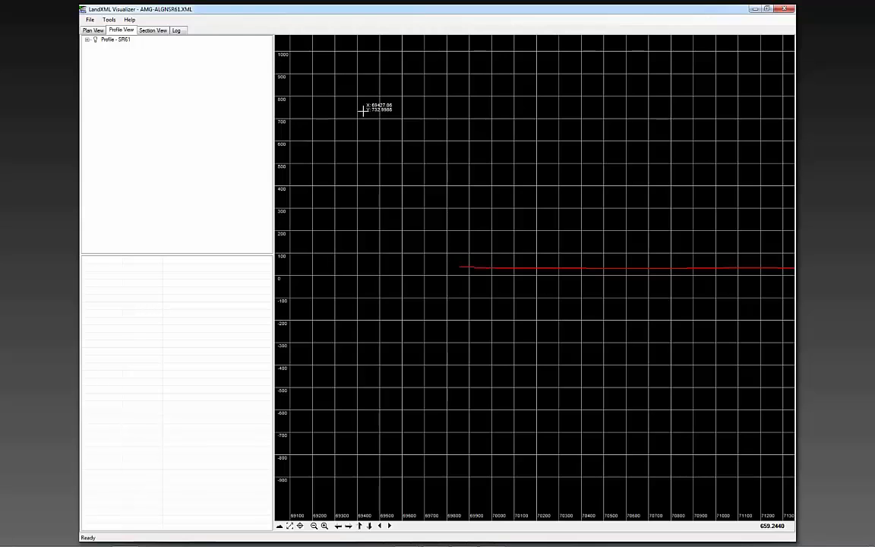
# Load the existing surface file AMG-3SURFACEEX01.xml and display it in plan view
pyautogui.click(92, 20)
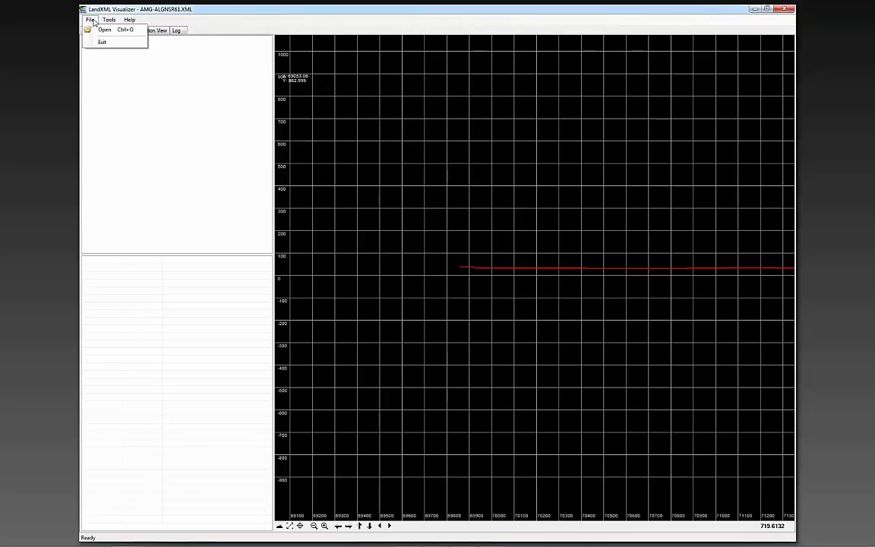
pyautogui.click(104, 29)
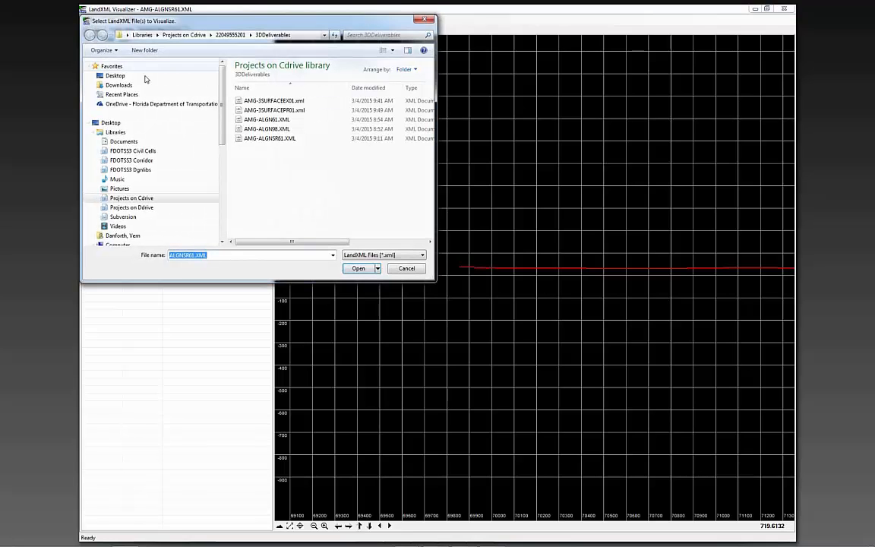
pyautogui.click(273, 100)
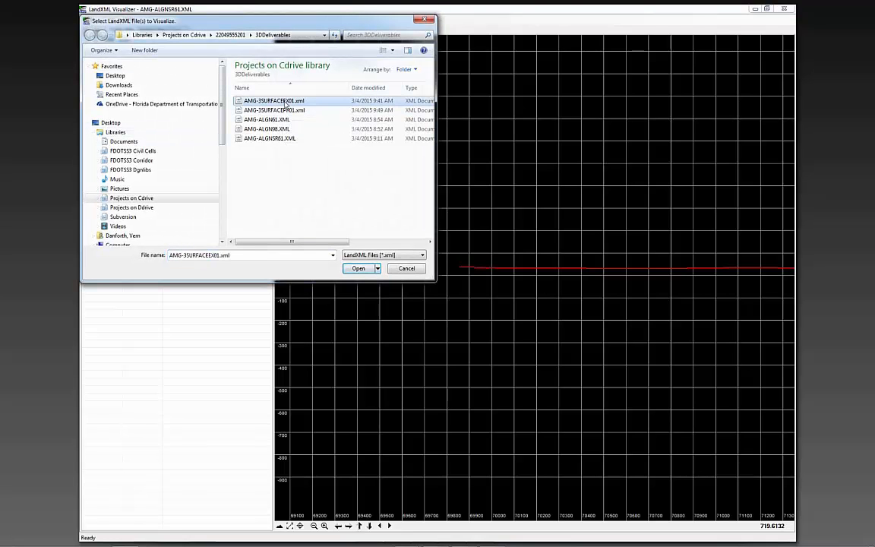
pyautogui.click(358, 269)
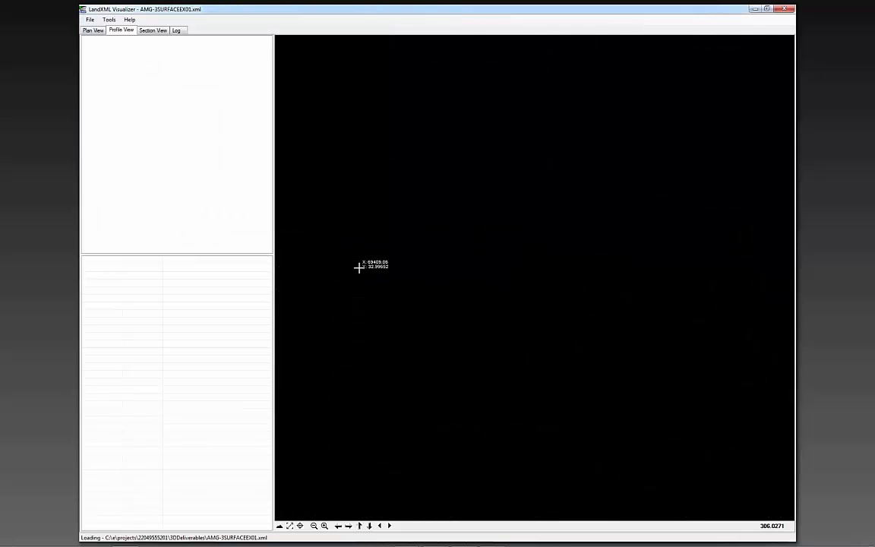
pyautogui.click(93, 31)
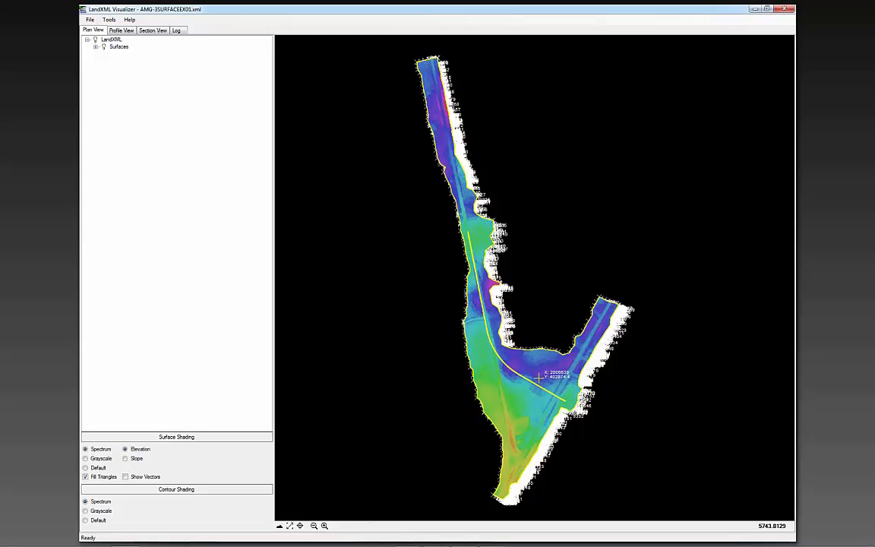
# Inspect the existing surface around the alignment's curve with Grayscale surface shading
pyautogui.moveTo(448, 335)
pyautogui.mouseDown()
pyautogui.moveTo(537, 406)
pyautogui.moveTo(534, 423)
pyautogui.mouseUp()
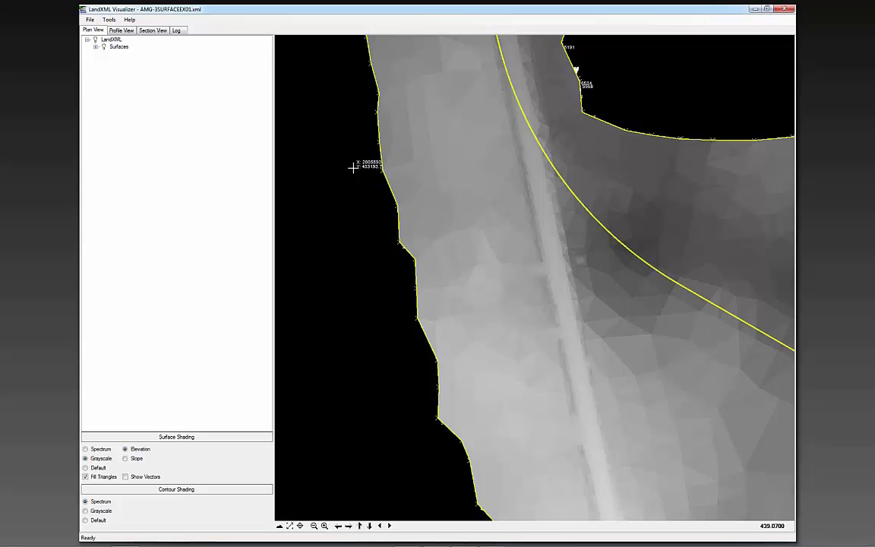
pyautogui.scroll(-2, 353, 168)
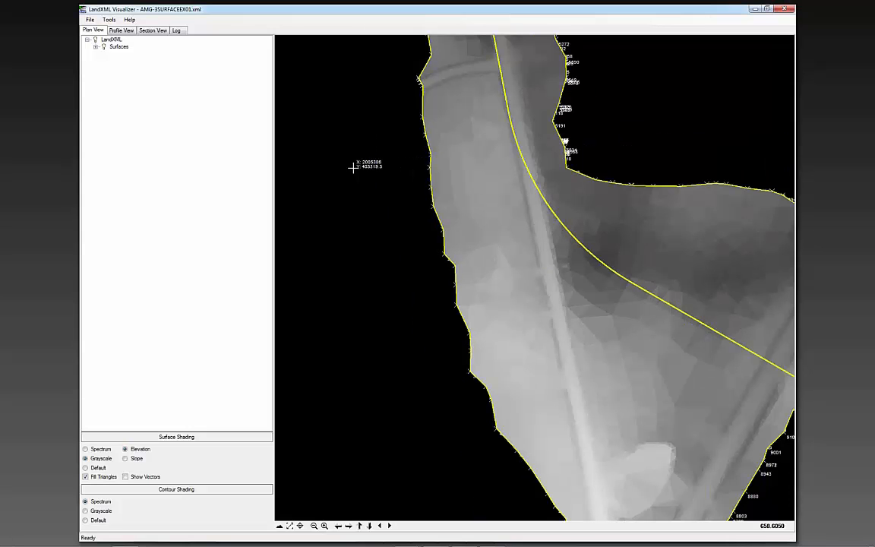
pyautogui.scroll(-1, 350, 167)
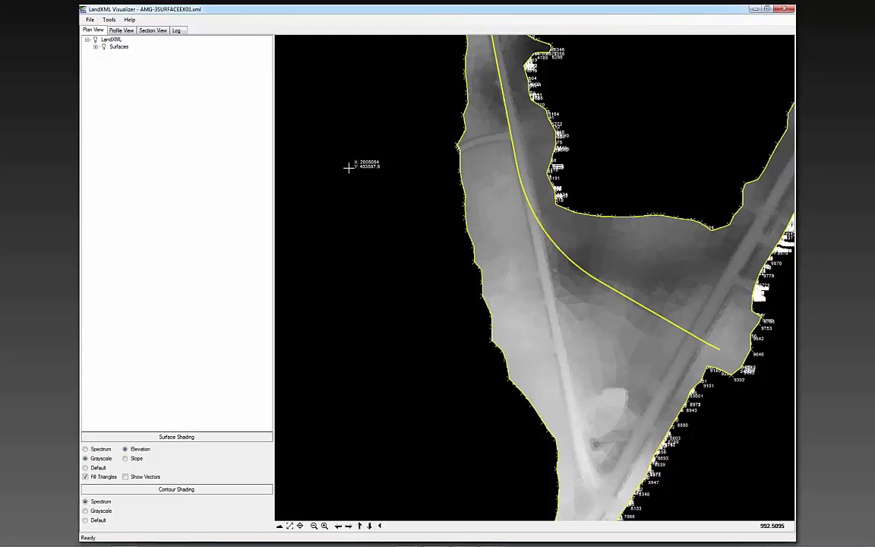
# Load the proposed surface file AMG-3SURFACEPR01.xml from the 3DDeliverables folder
pyautogui.click(89, 20)
pyautogui.click(100, 28)
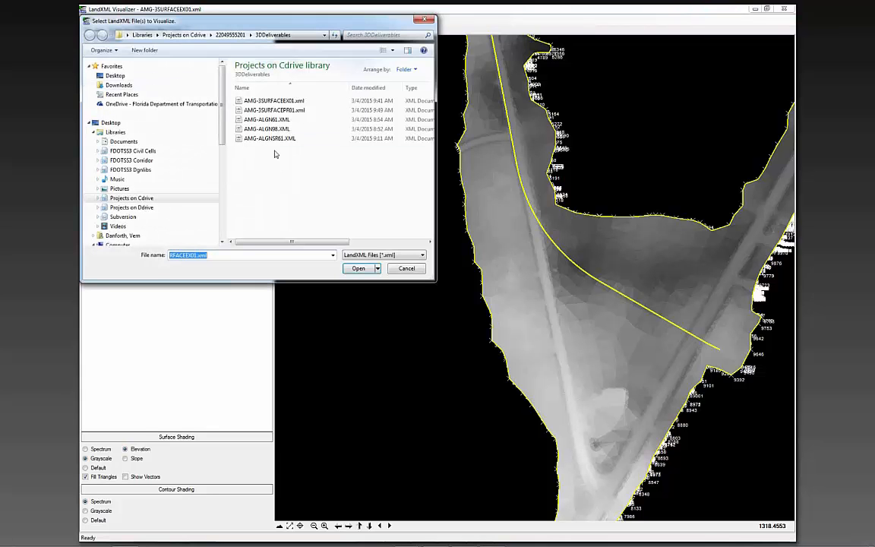
pyautogui.click(286, 111)
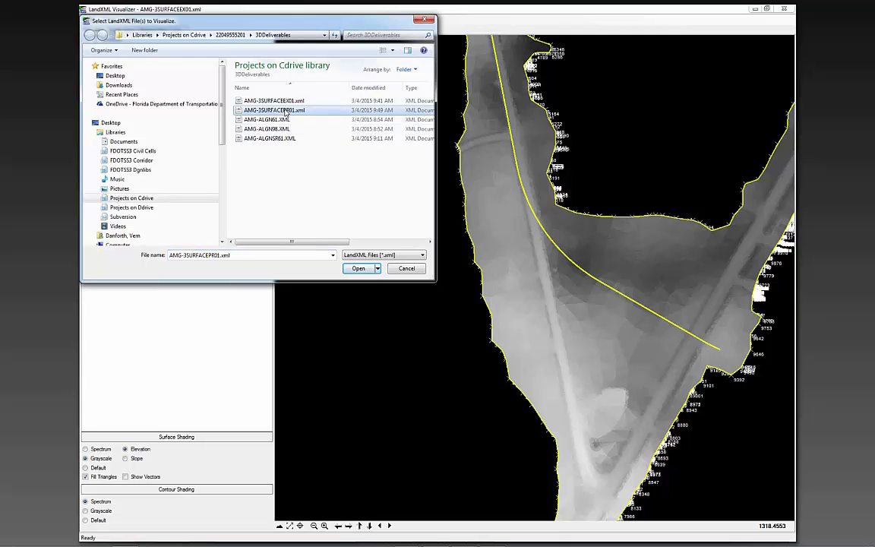
pyautogui.click(358, 269)
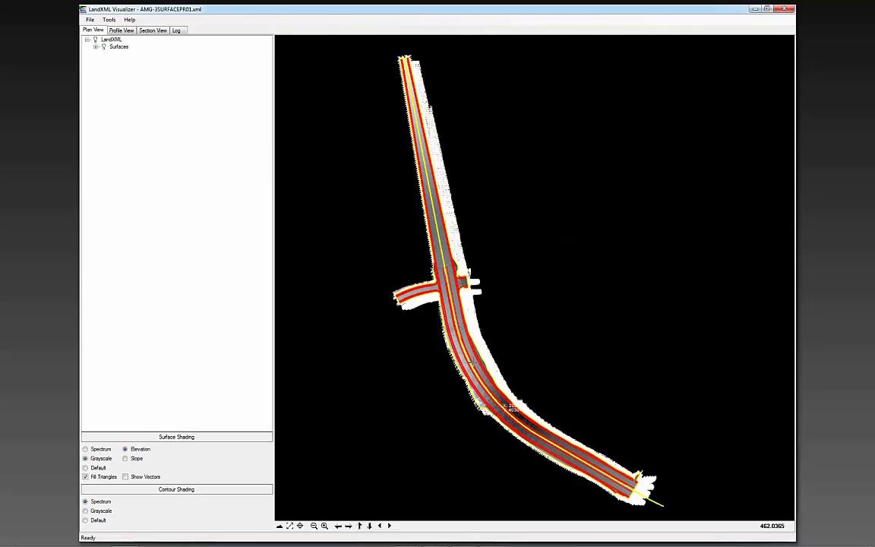
# Set the proposed surface's shading to Spectrum and view the whole roadway corridor
pyautogui.scroll(2, 505, 408)
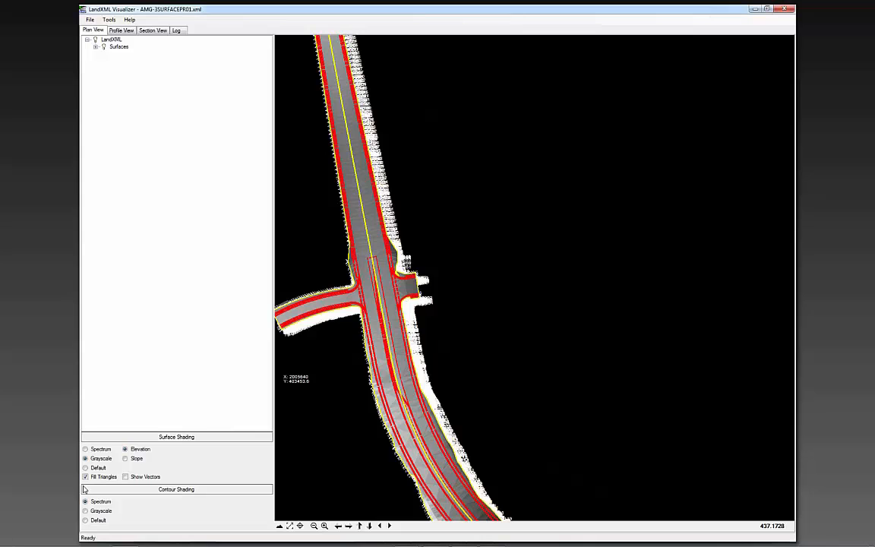
pyautogui.click(85, 449)
pyautogui.scroll(2, 364, 371)
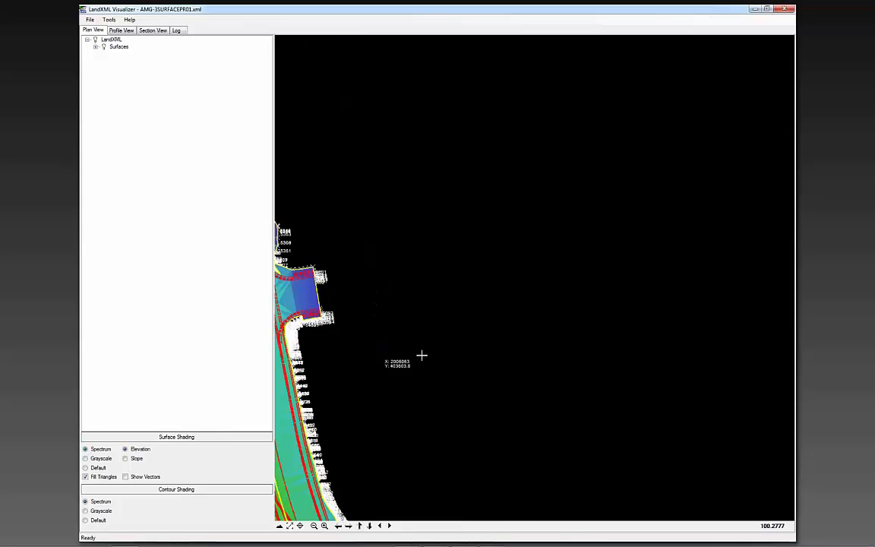
pyautogui.scroll(-1, 588, 304)
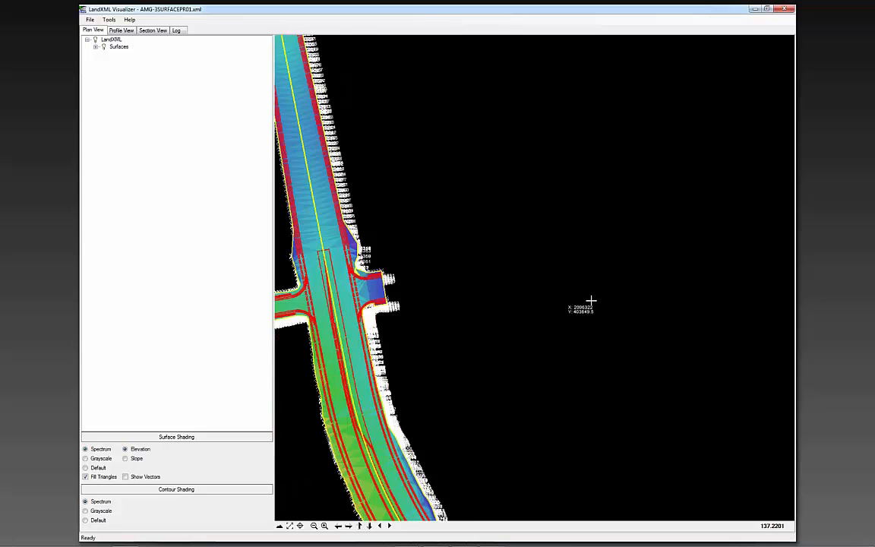
pyautogui.scroll(-3, 591, 302)
pyautogui.click(290, 525)
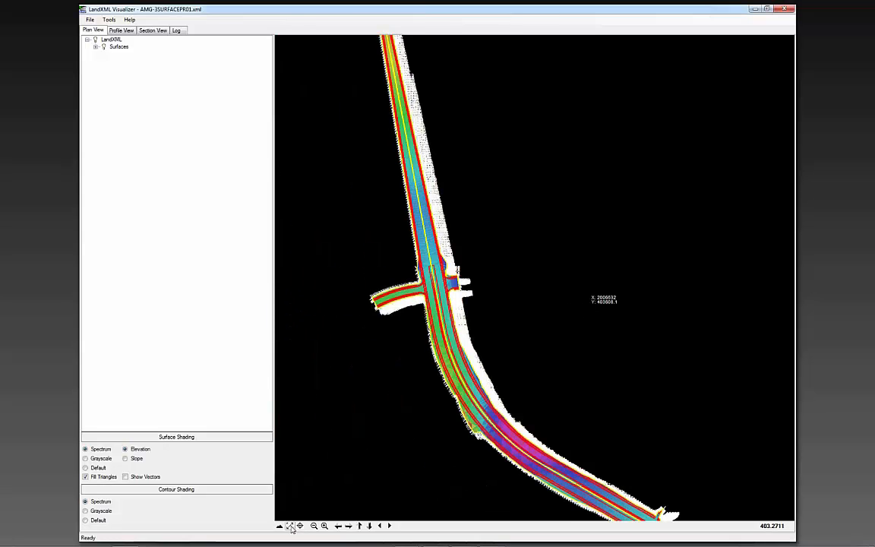
# Examine the side-road intersection's triangles and break lines up close, with contour shading set to Default and triangle filling off
pyautogui.moveTo(356, 254); pyautogui.dragTo(510, 359)
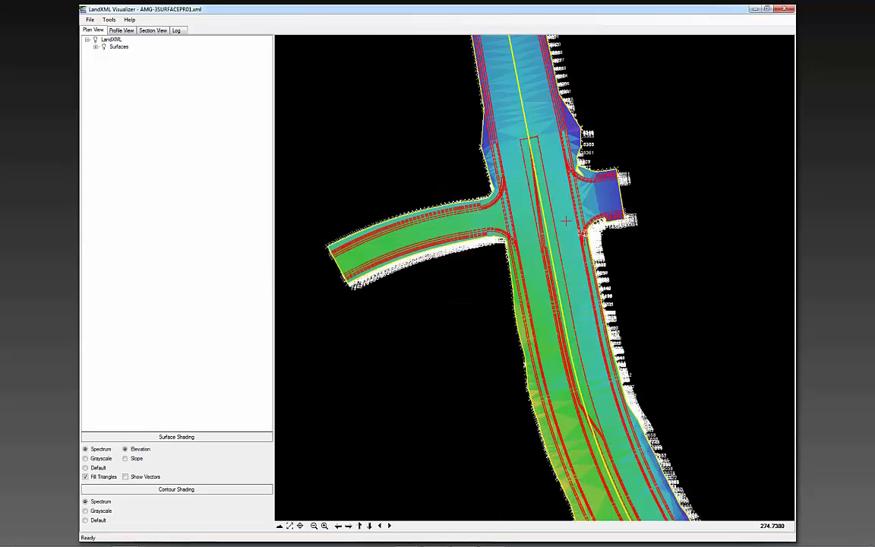
pyautogui.click(289, 528)
pyautogui.moveTo(483, 208); pyautogui.dragTo(560, 268)
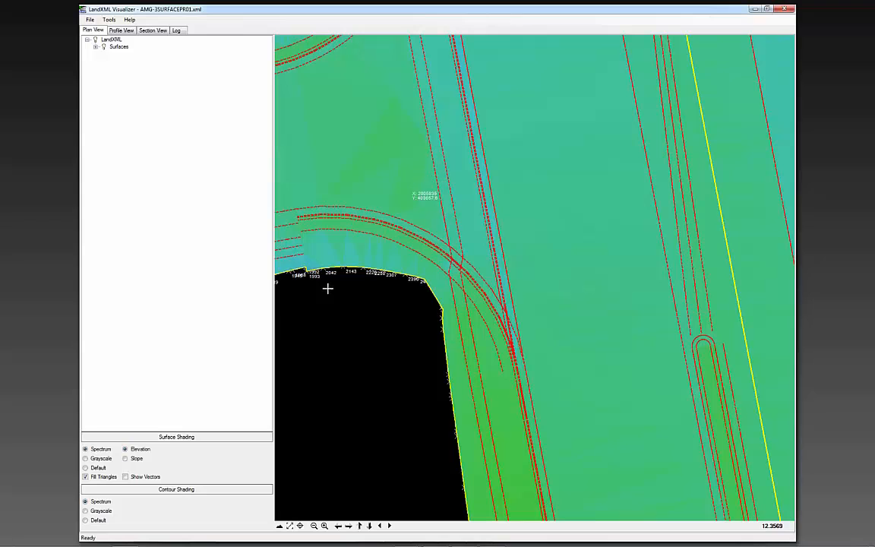
pyautogui.click(85, 520)
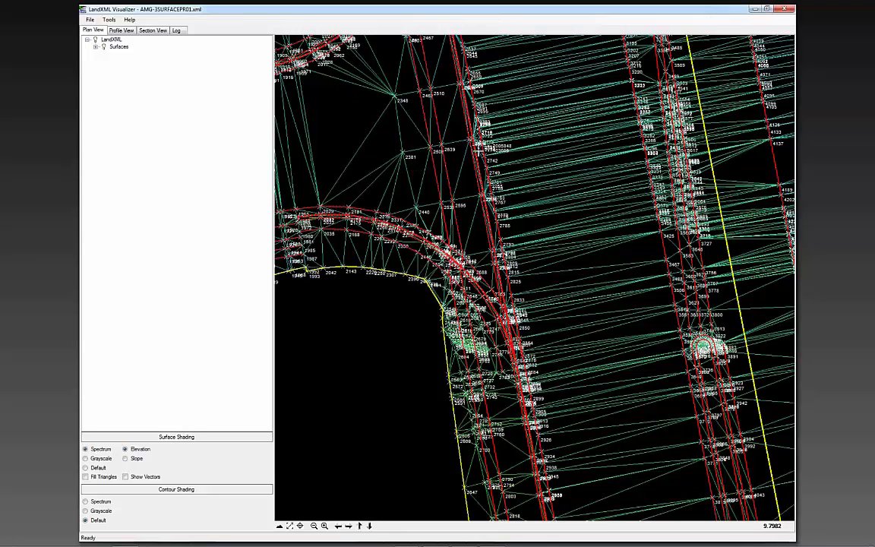
pyautogui.scroll(-3, 411, 157)
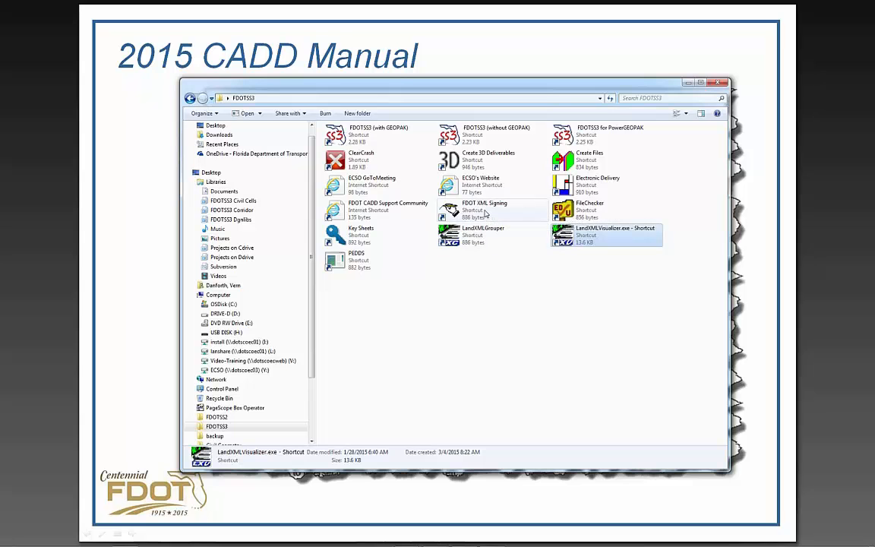
pyautogui.click(484, 212)
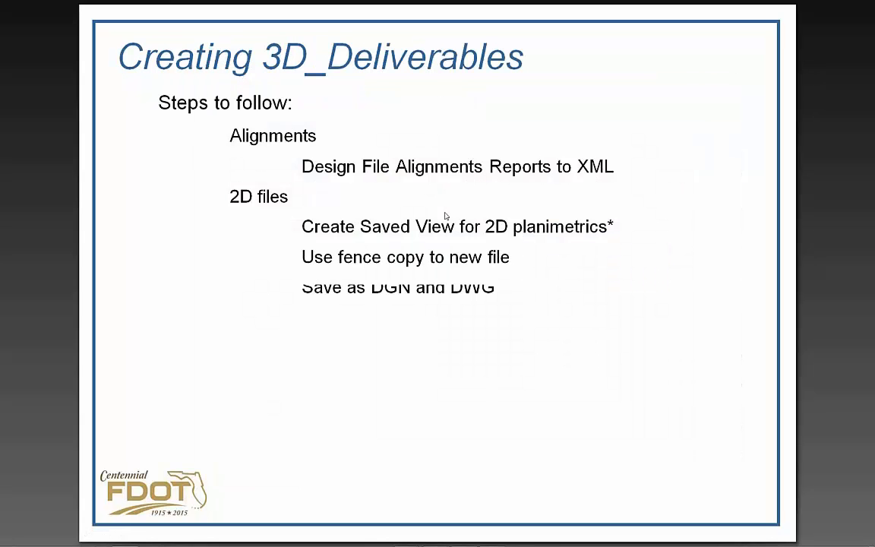